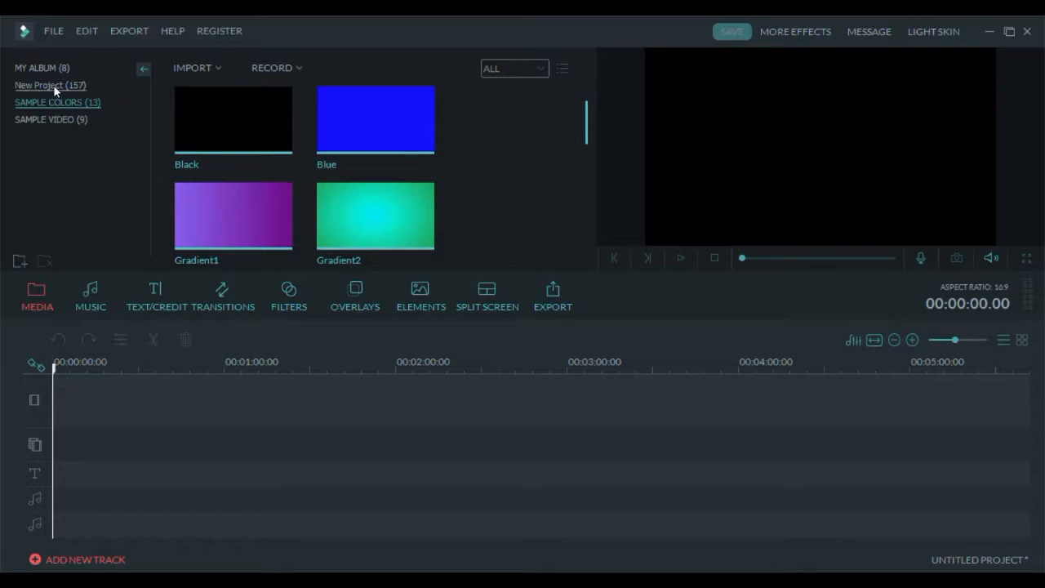
# - Browse the clips in the New Project media album
pyautogui.click(53, 85)
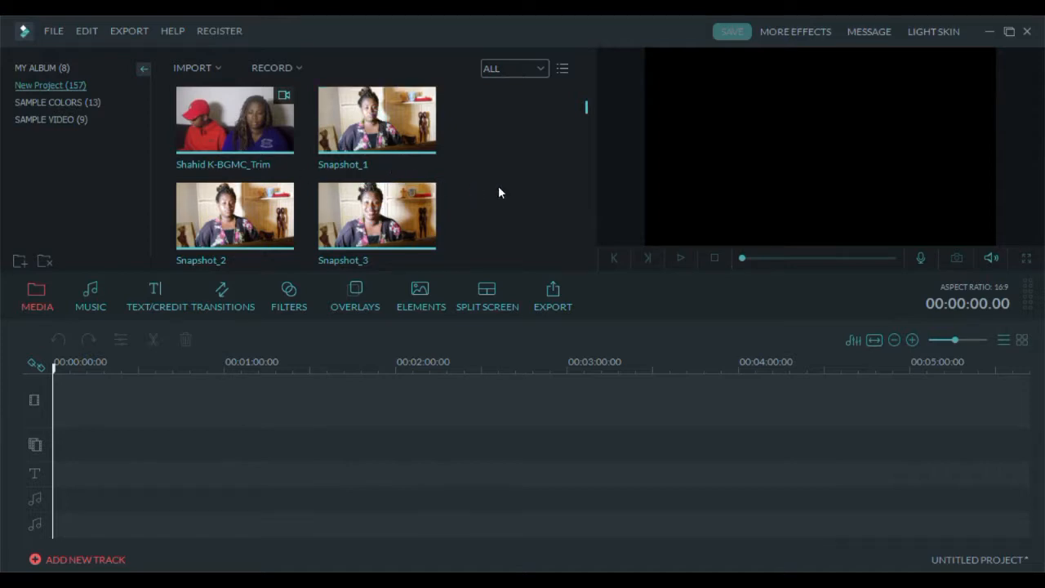
pyautogui.scroll(-5, 499, 191)
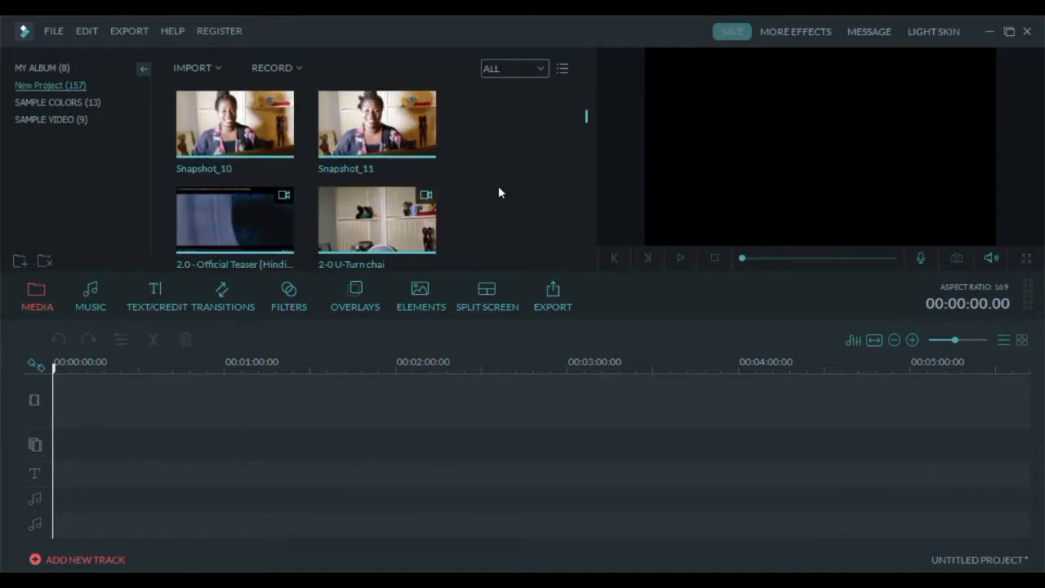
pyautogui.moveTo(588, 116); pyautogui.dragTo(572, 256)
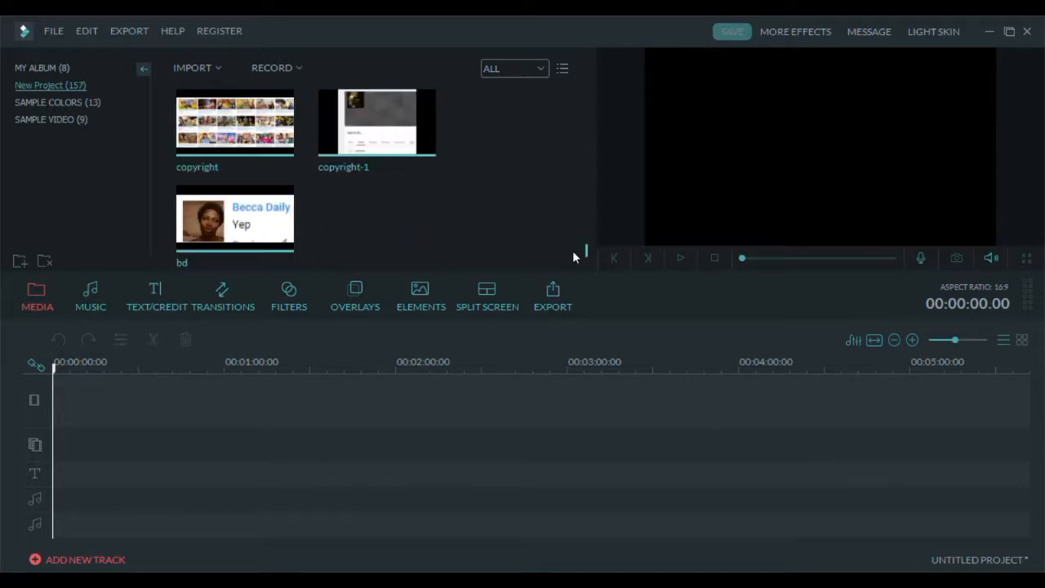
pyautogui.moveTo(573, 257); pyautogui.dragTo(571, 230)
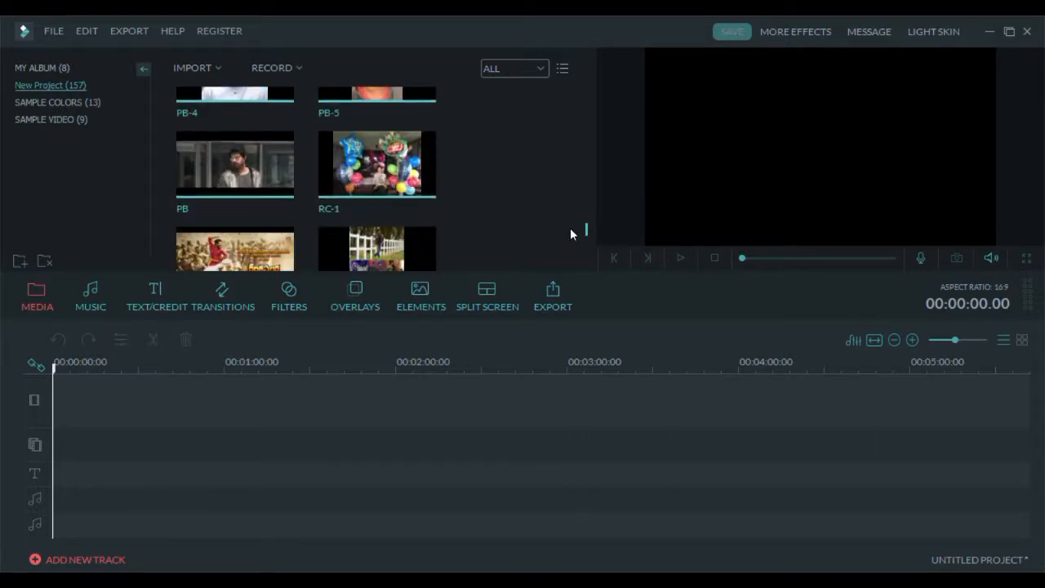
pyautogui.scroll(1, 569, 228)
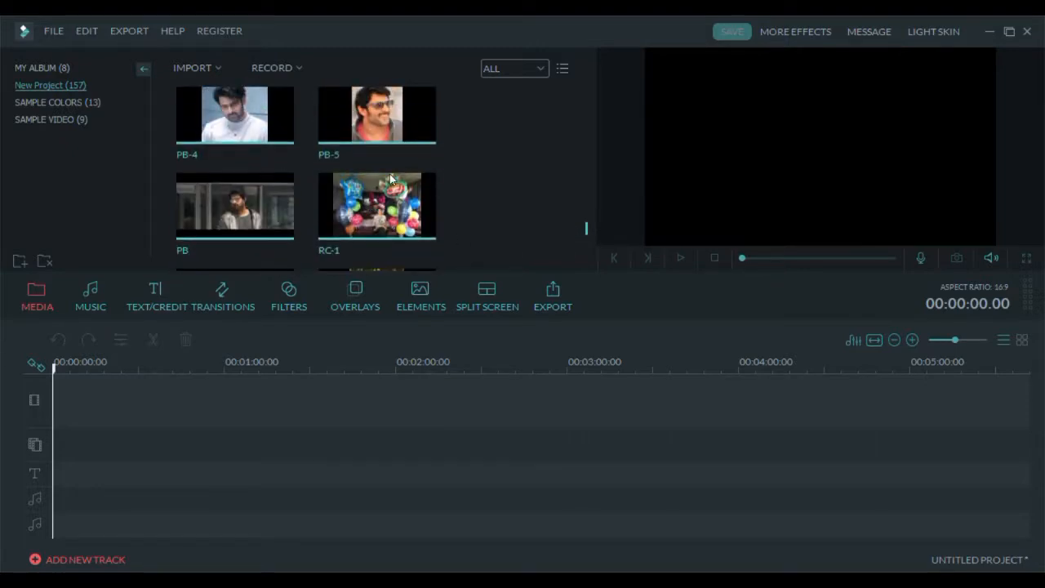
pyautogui.scroll(-10, 586, 231)
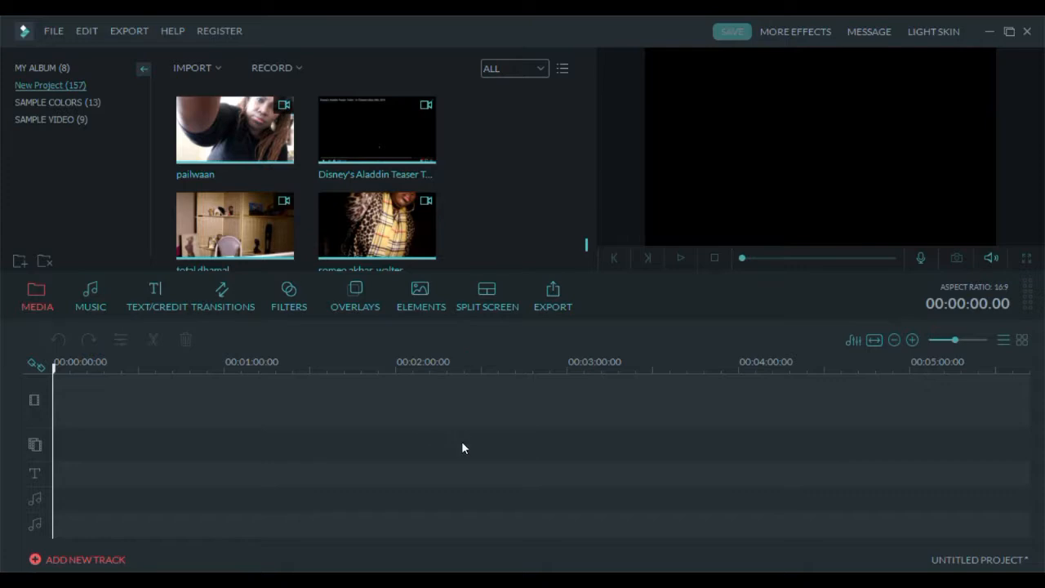
# - Browse the music library and the imported tracks under My Music
pyautogui.click(90, 303)
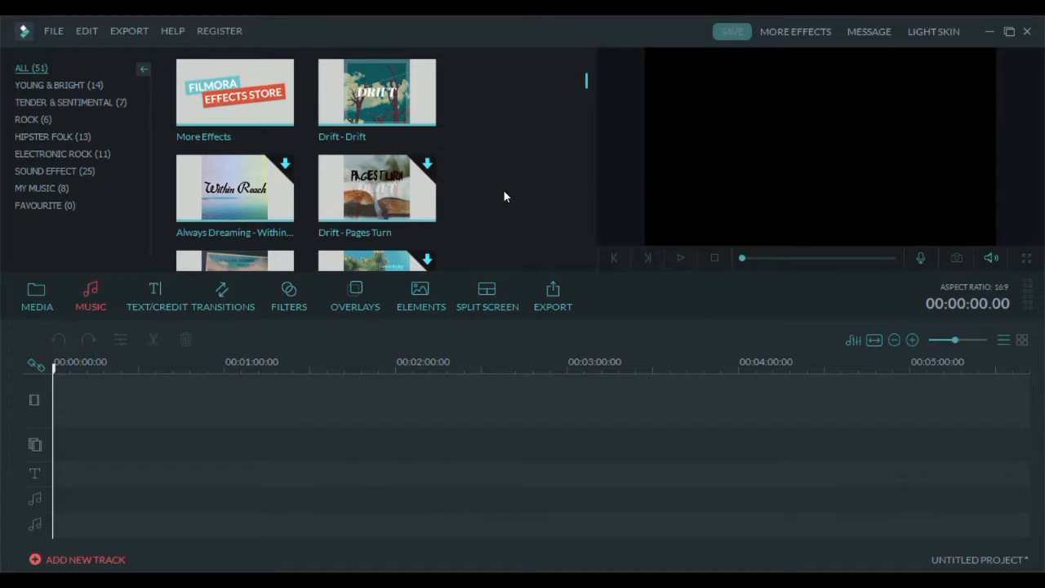
pyautogui.scroll(-15, 507, 166)
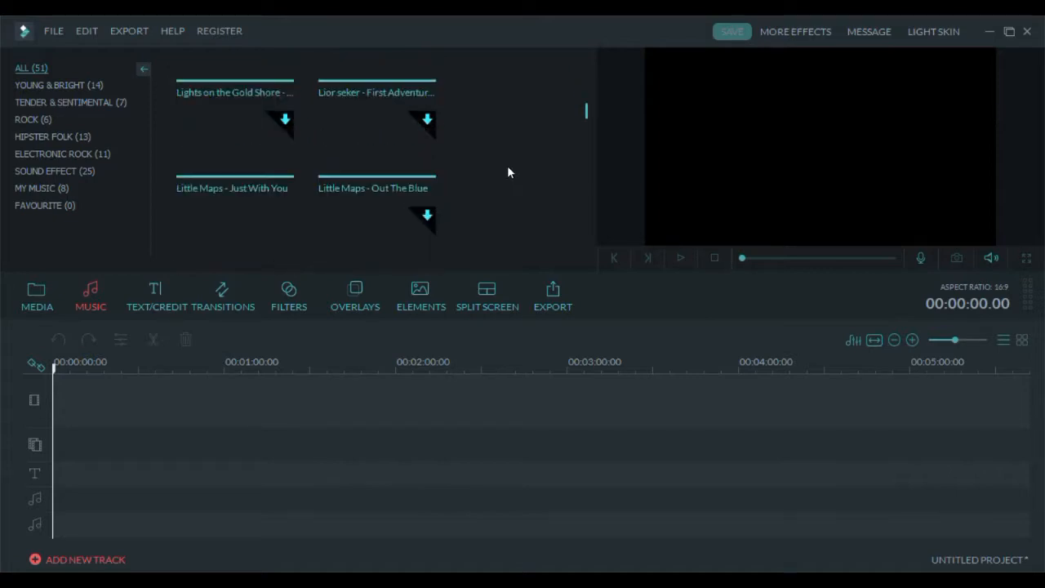
pyautogui.scroll(-5, 507, 171)
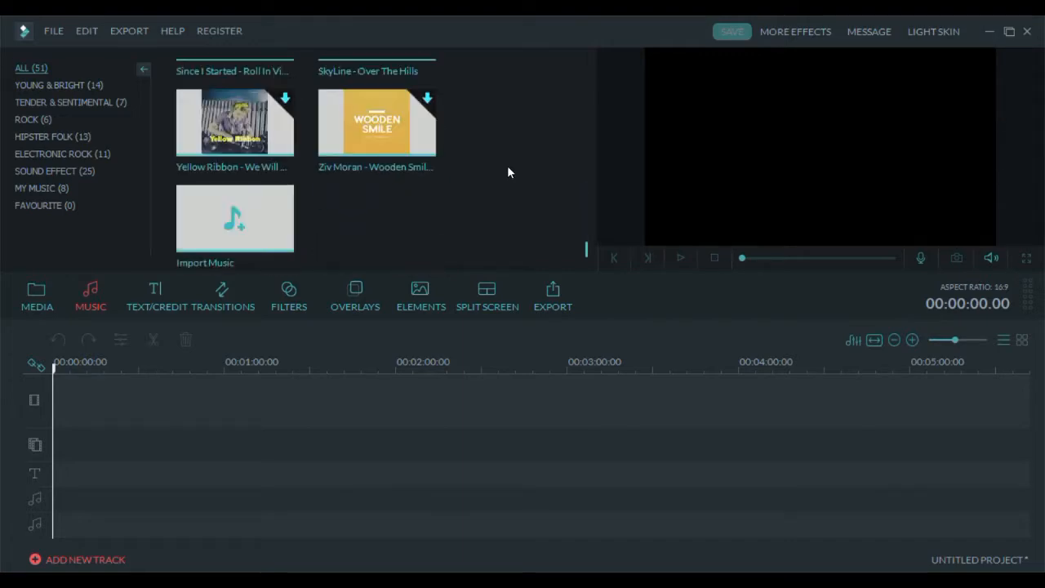
pyautogui.click(248, 217)
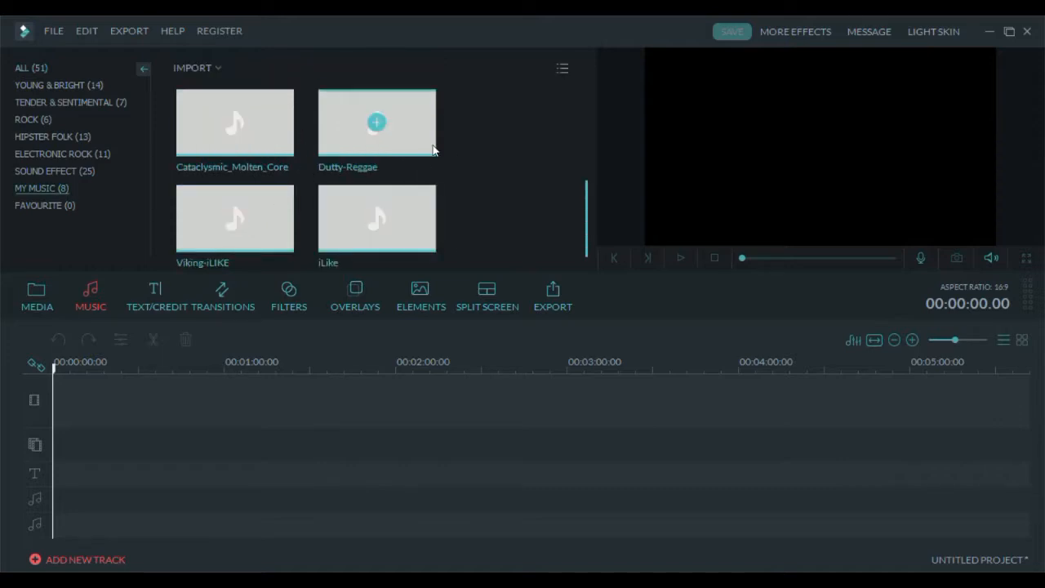
pyautogui.scroll(3, 355, 154)
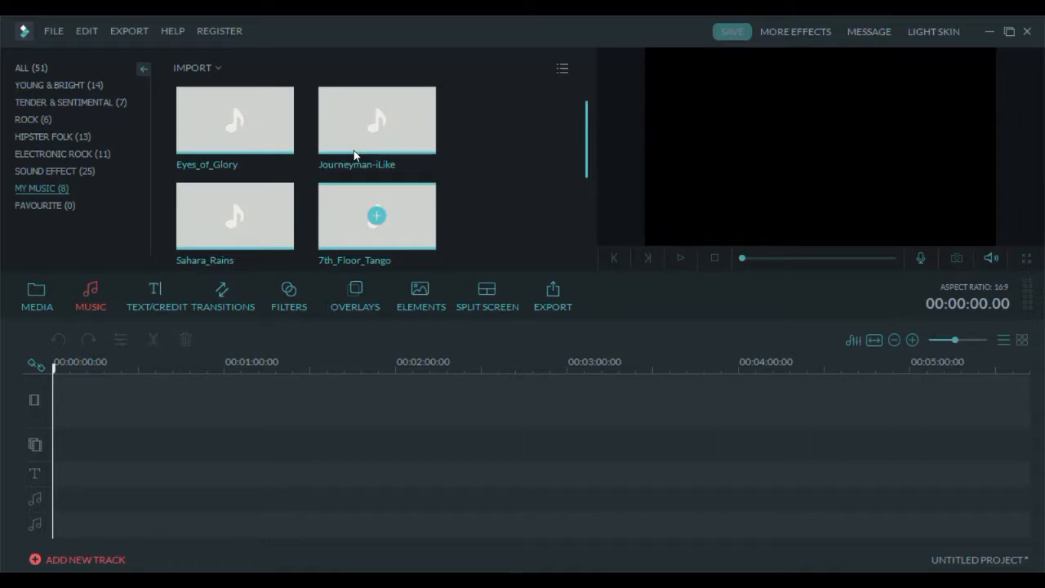
pyautogui.scroll(-3, 355, 155)
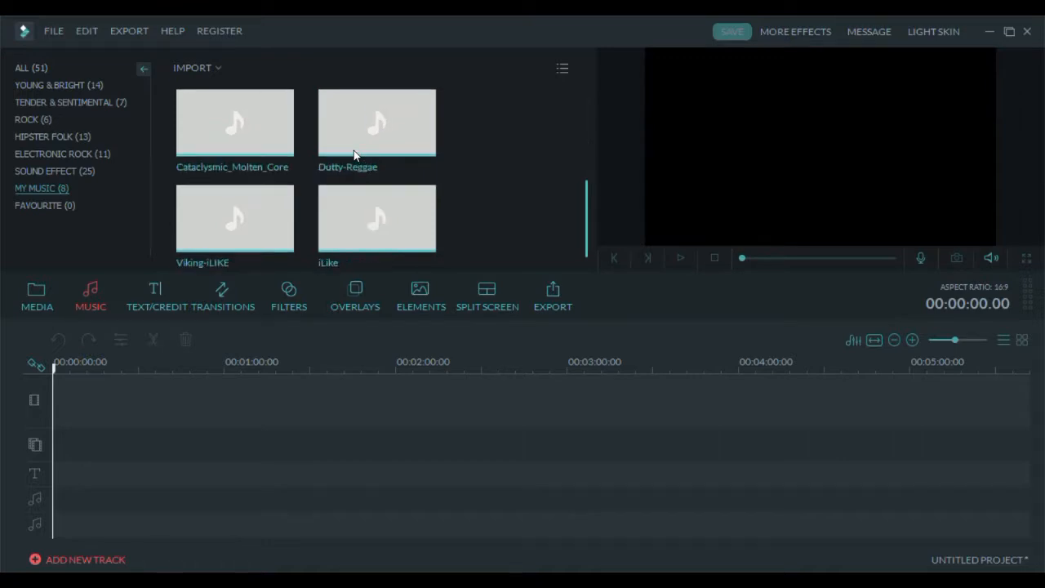
# - Add the total dhamal video clip from the media album to the timeline
pyautogui.moveTo(355, 154)
pyautogui.click(36, 304)
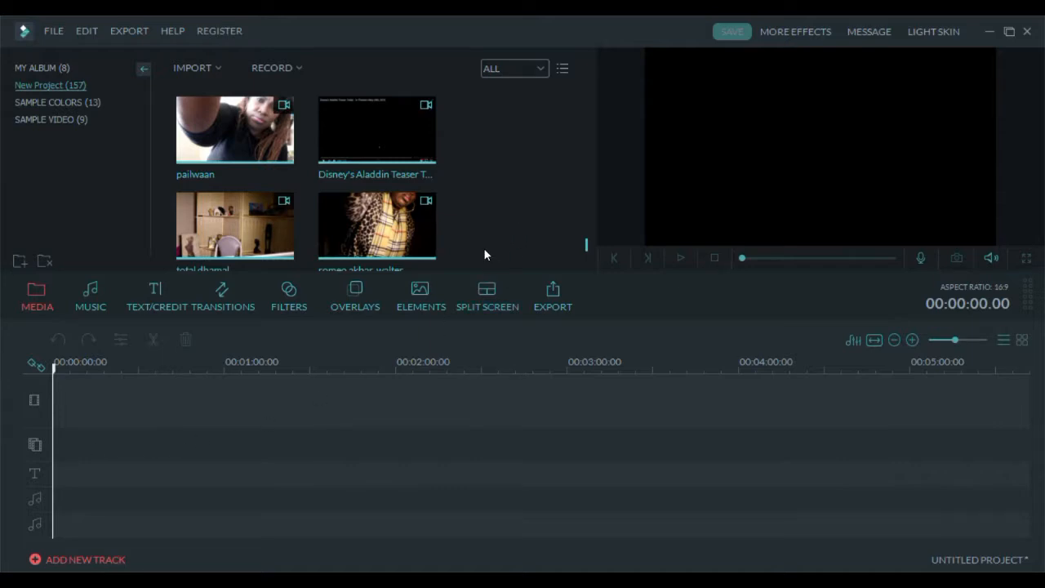
pyautogui.scroll(-3, 483, 247)
pyautogui.scroll(2, 479, 252)
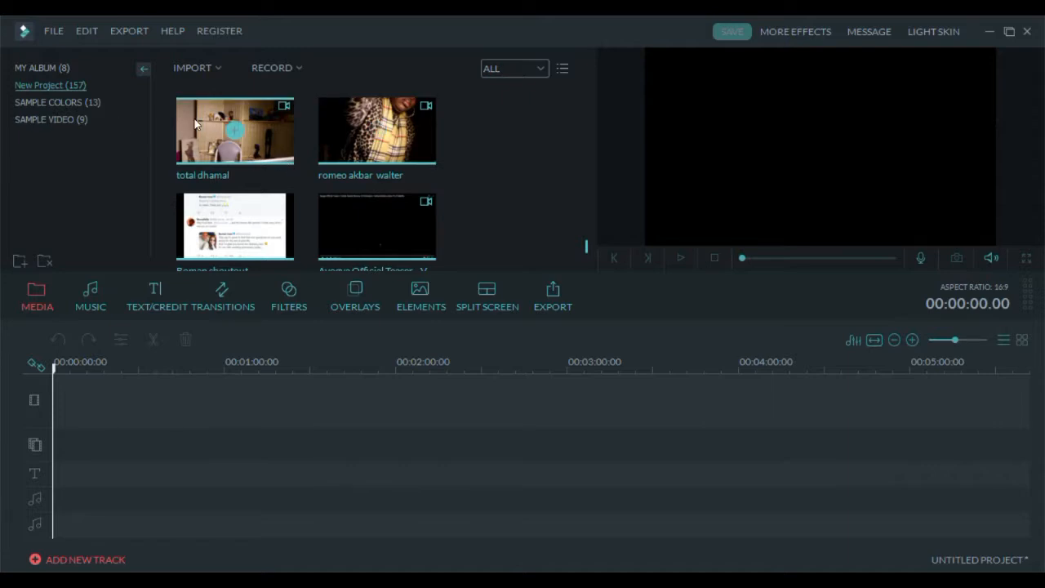
pyautogui.moveTo(195, 124); pyautogui.dragTo(166, 452)
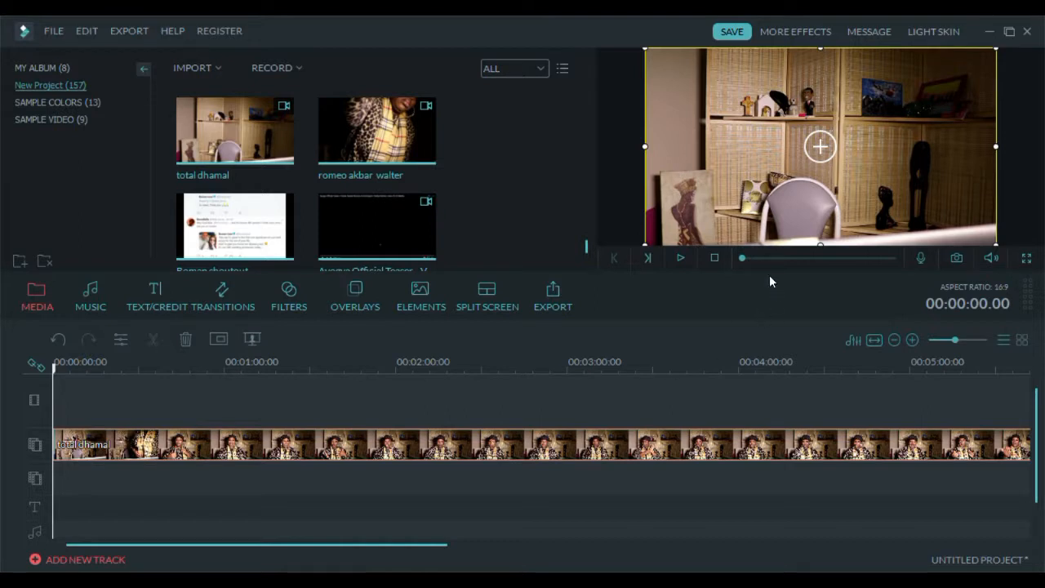
# - Split the total dhamal clip at about 00:01:01 and delete the first segment
pyautogui.click(679, 259)
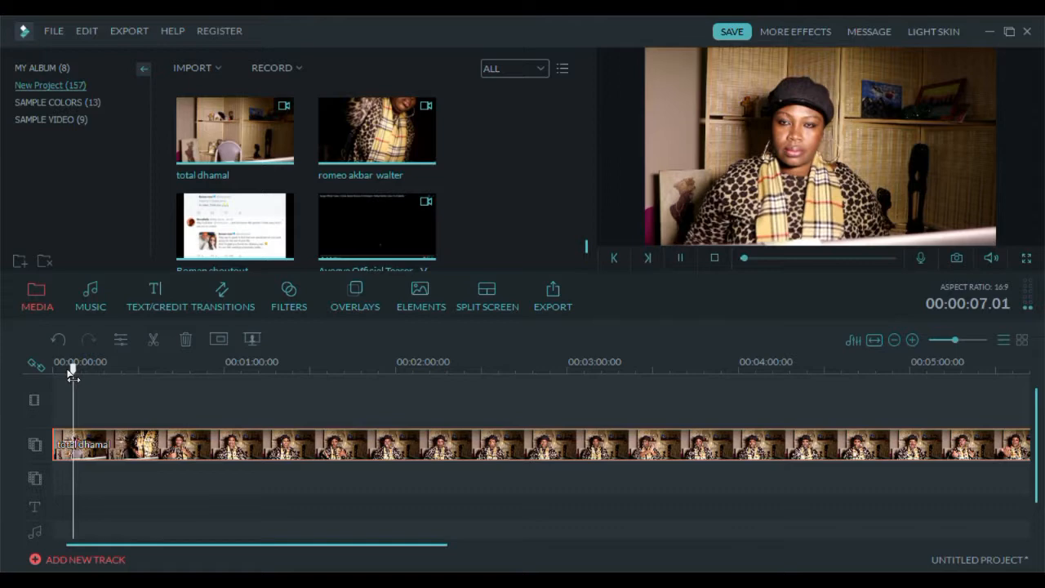
pyautogui.moveTo(77, 371); pyautogui.dragTo(89, 374)
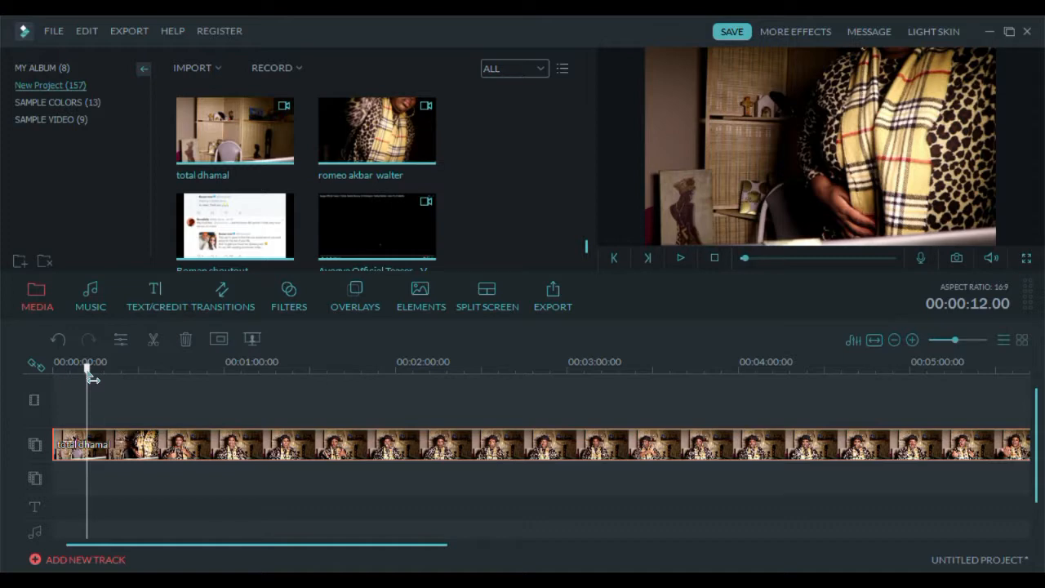
pyautogui.moveTo(90, 377); pyautogui.dragTo(223, 364)
pyautogui.press('space')
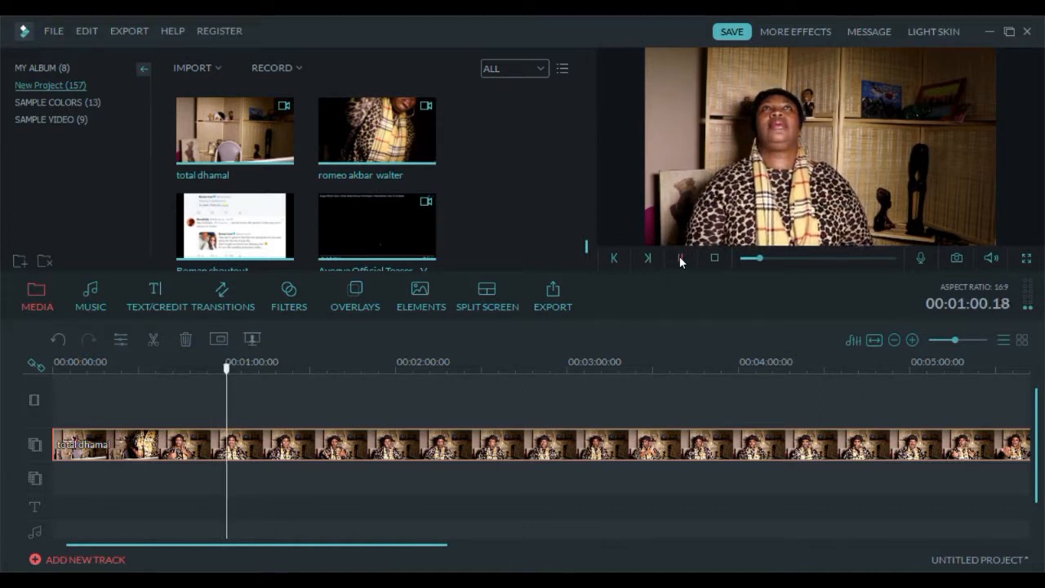
pyautogui.click(298, 449)
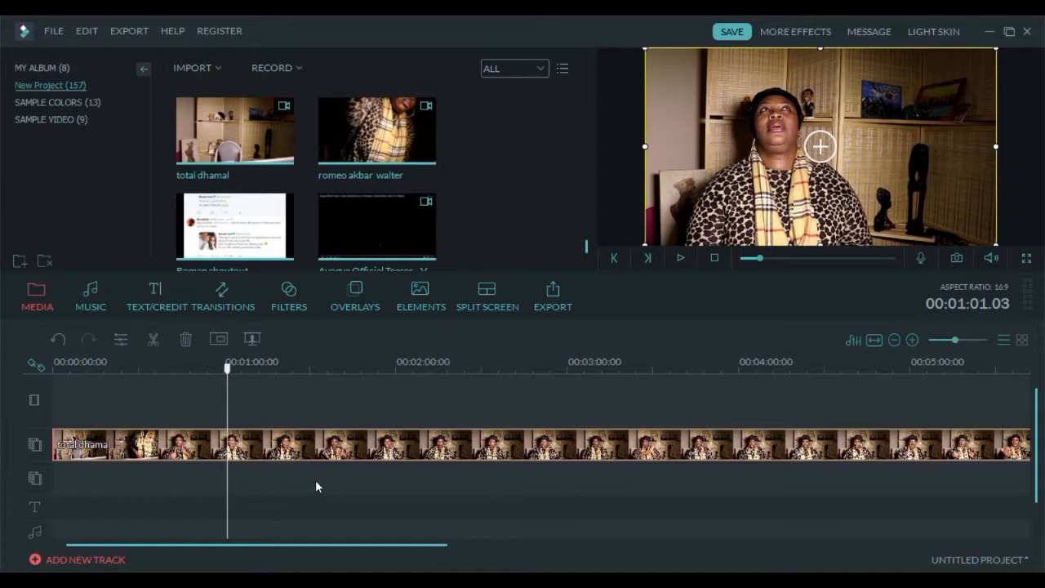
pyautogui.click(155, 343)
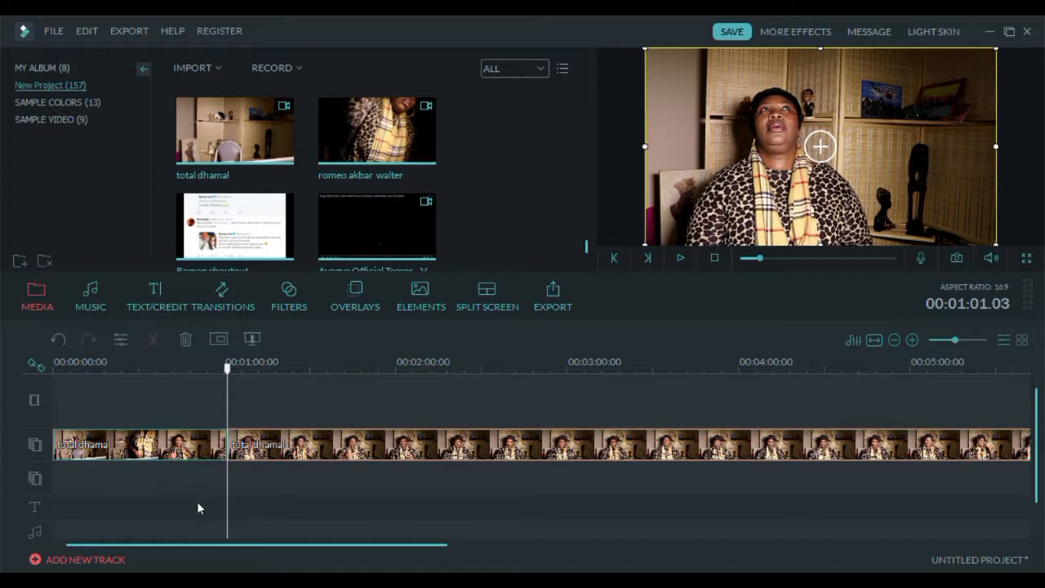
pyautogui.click(193, 443)
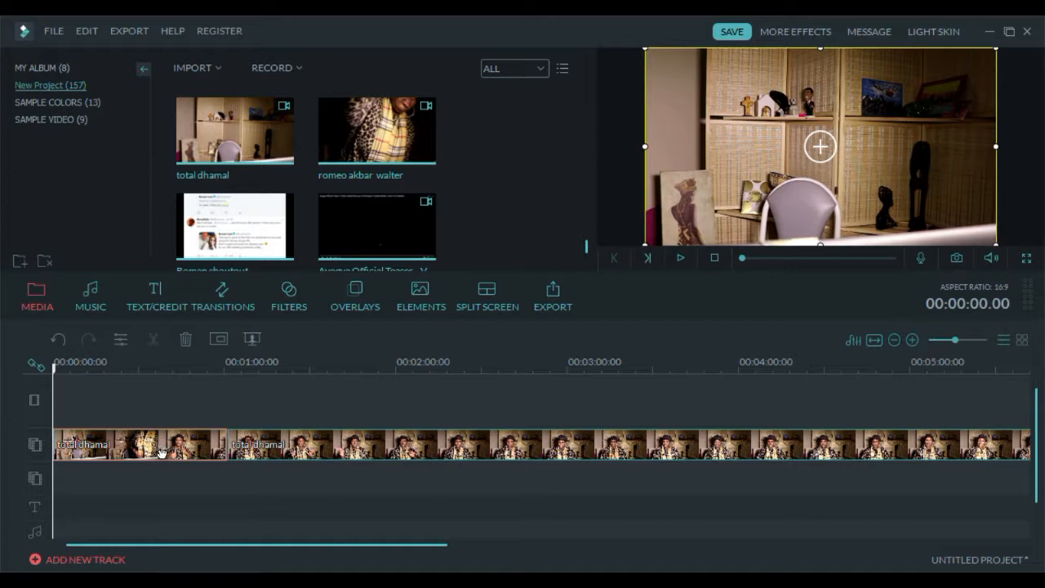
pyautogui.click(186, 339)
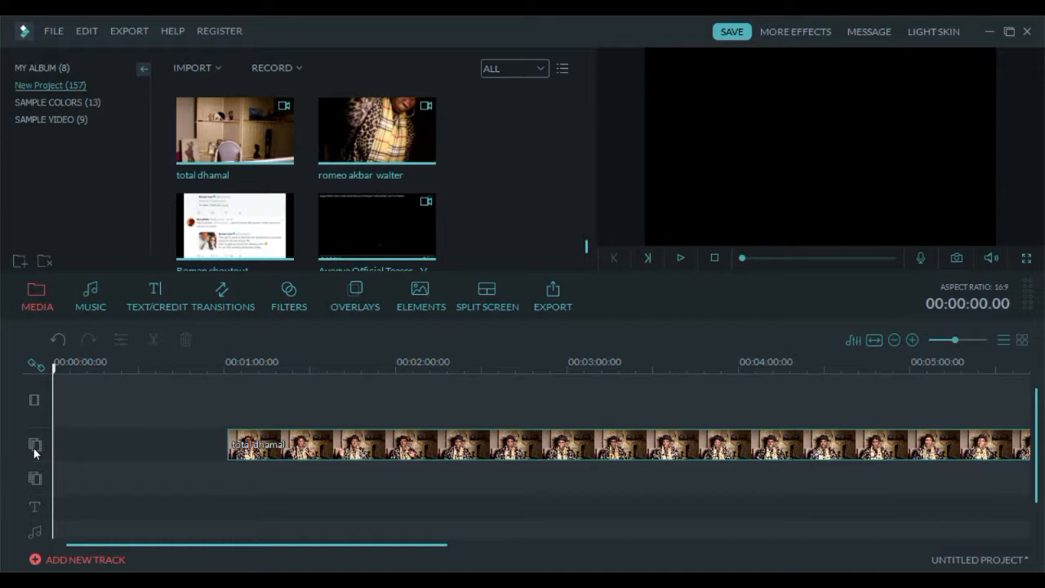
# - Move the remaining clip to the start of the timeline and delete it
pyautogui.click(243, 444)
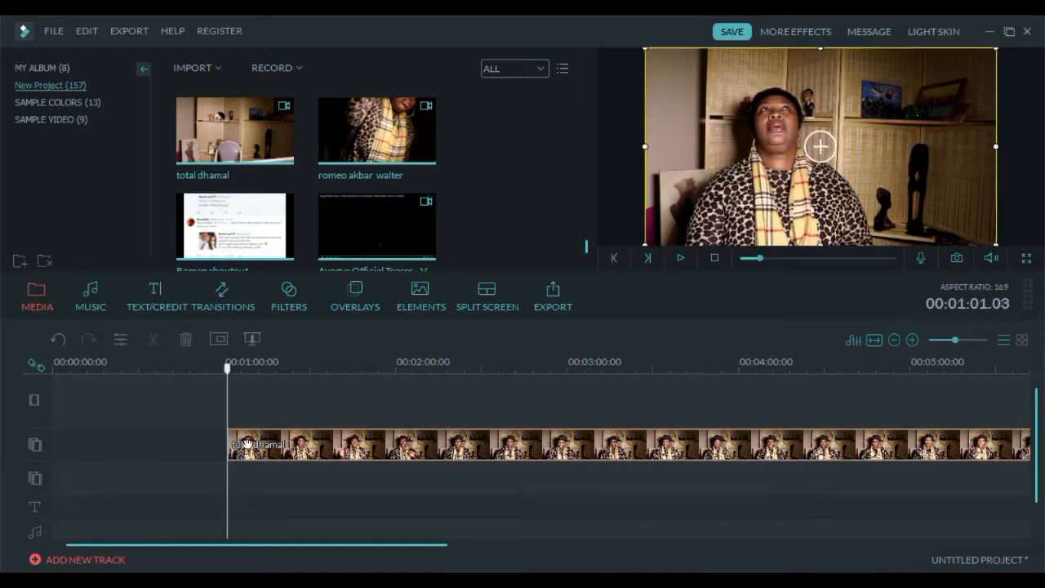
pyautogui.moveTo(247, 443); pyautogui.dragTo(80, 452)
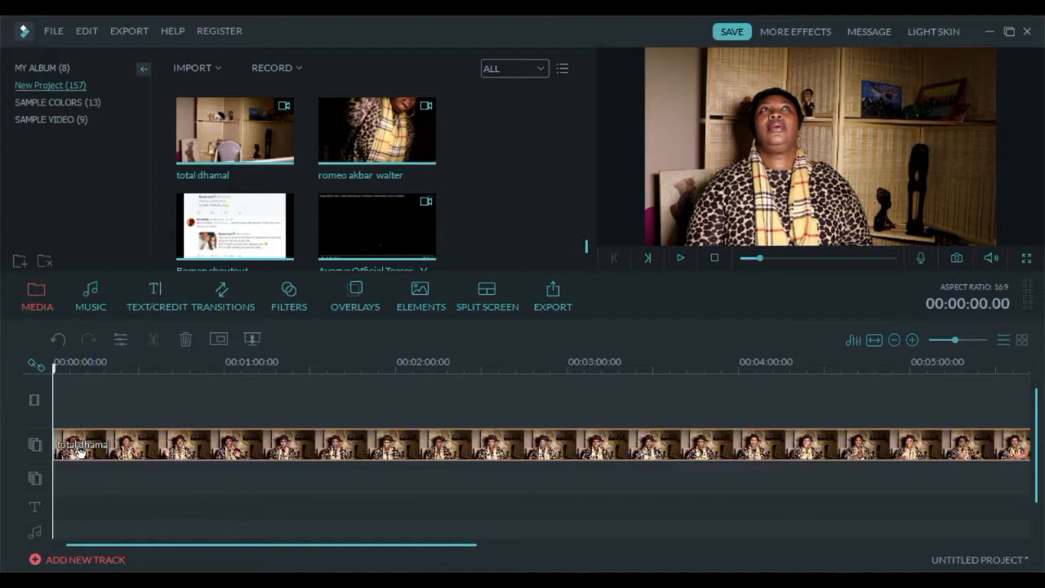
pyautogui.click(80, 453)
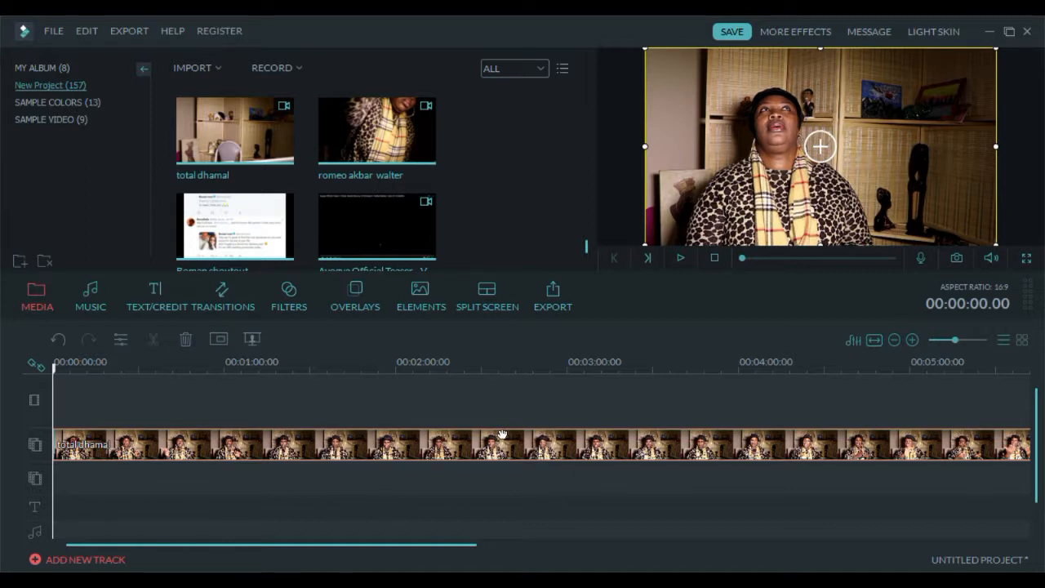
pyautogui.click(184, 339)
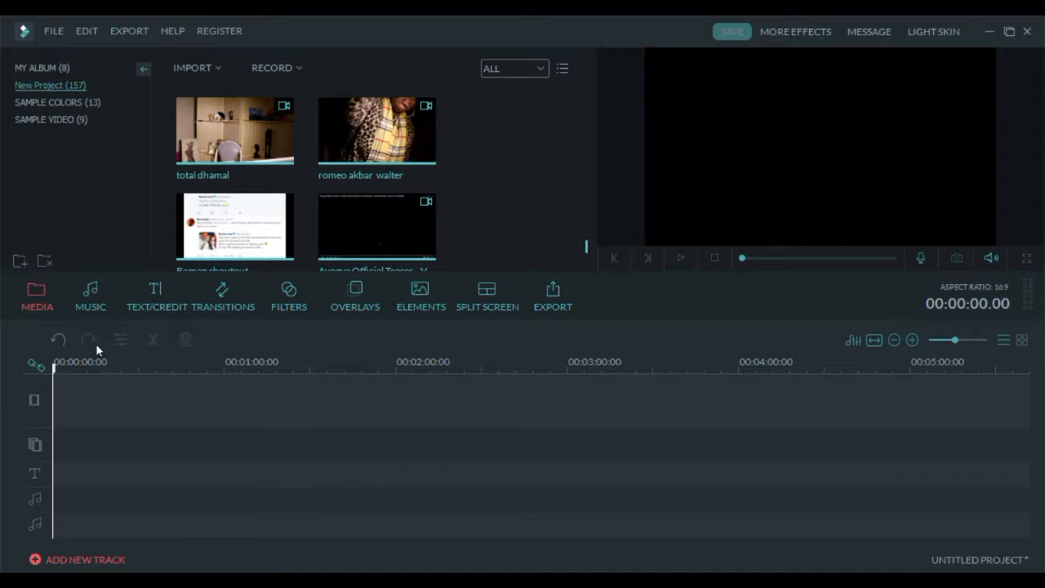
# - Browse the text and credit titles and preview the Particle 1 title
pyautogui.click(155, 307)
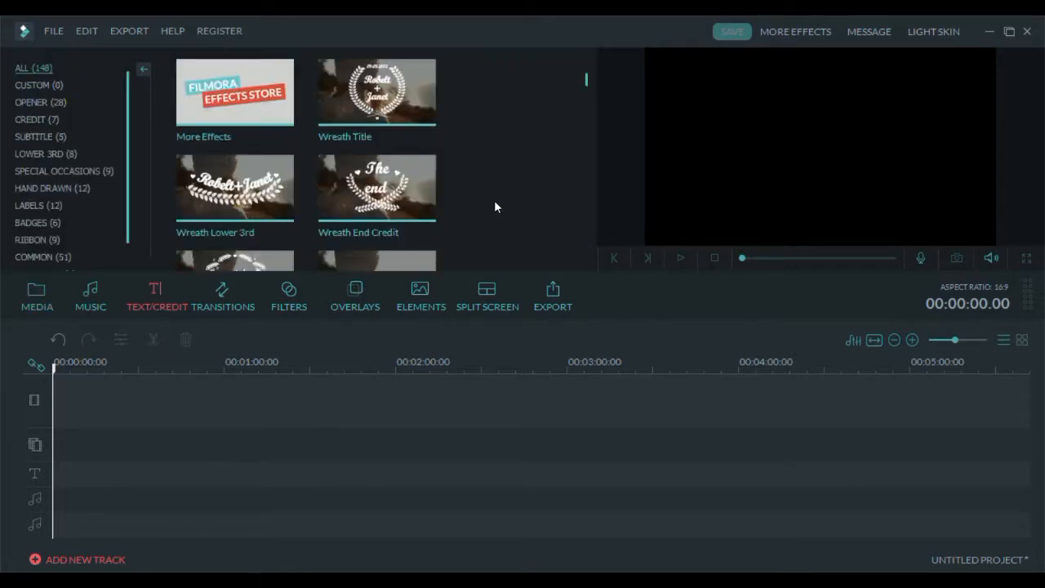
pyautogui.scroll(-10, 495, 202)
pyautogui.scroll(-10, 495, 202)
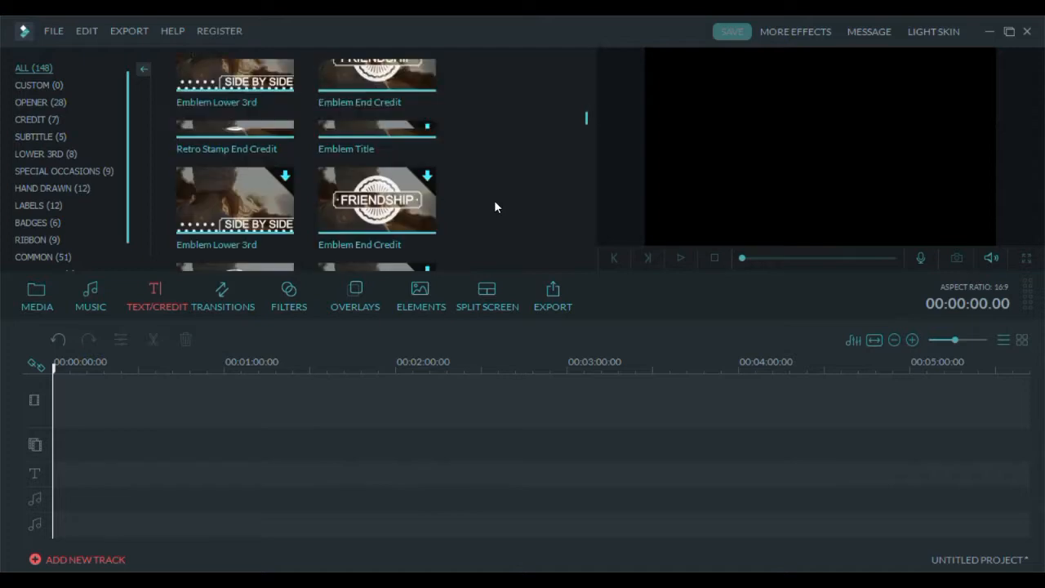
pyautogui.scroll(-8, 494, 207)
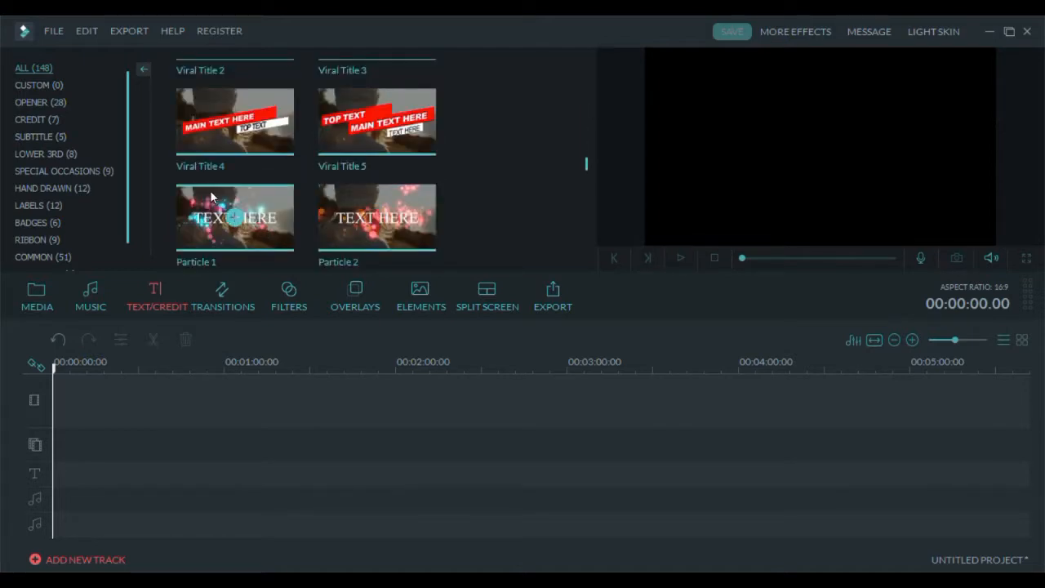
pyautogui.click(210, 191)
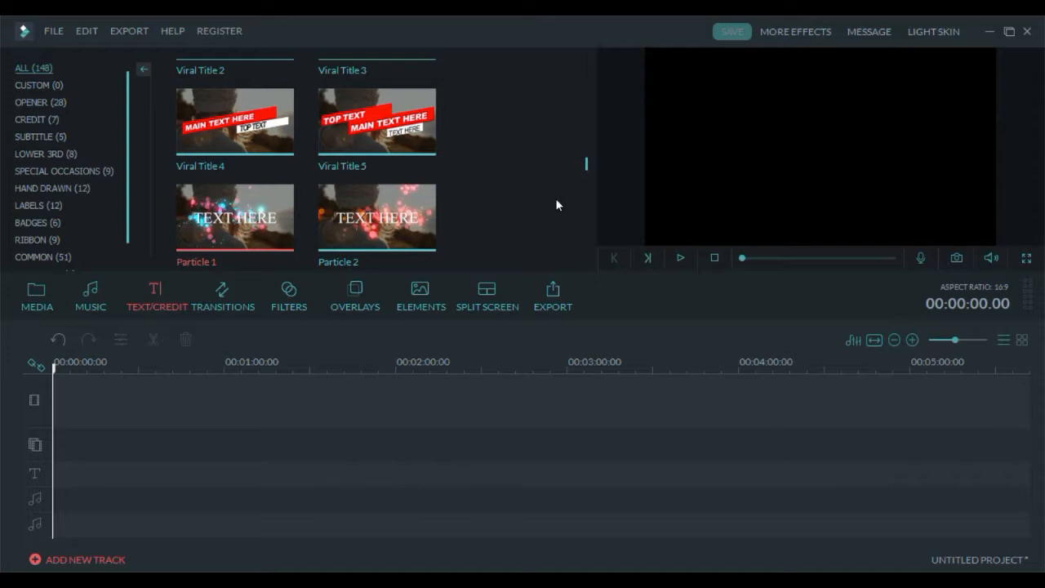
# - Add the Black sample color clip to the start of the top video track
pyautogui.click(46, 291)
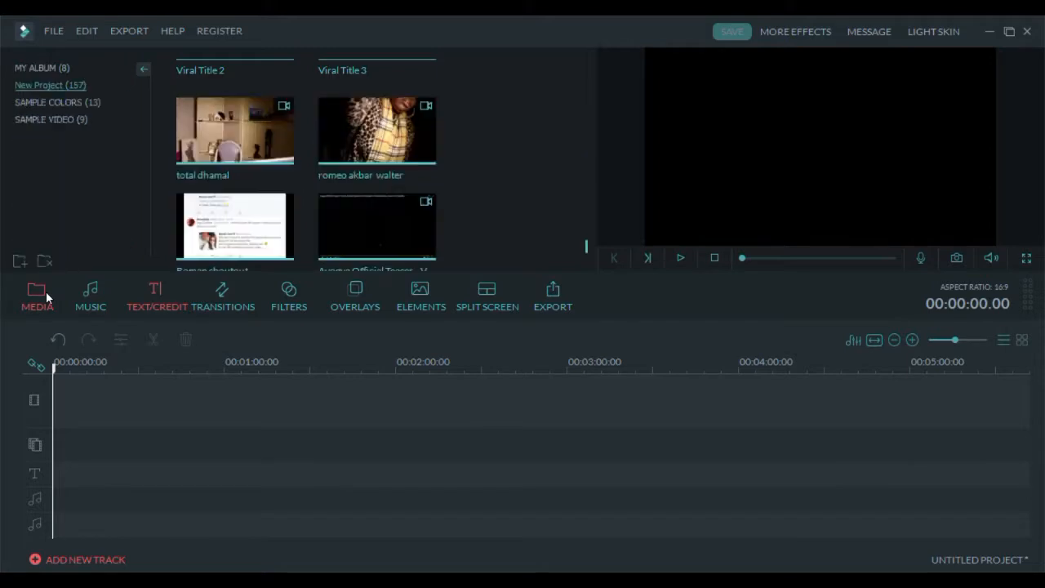
pyautogui.click(60, 102)
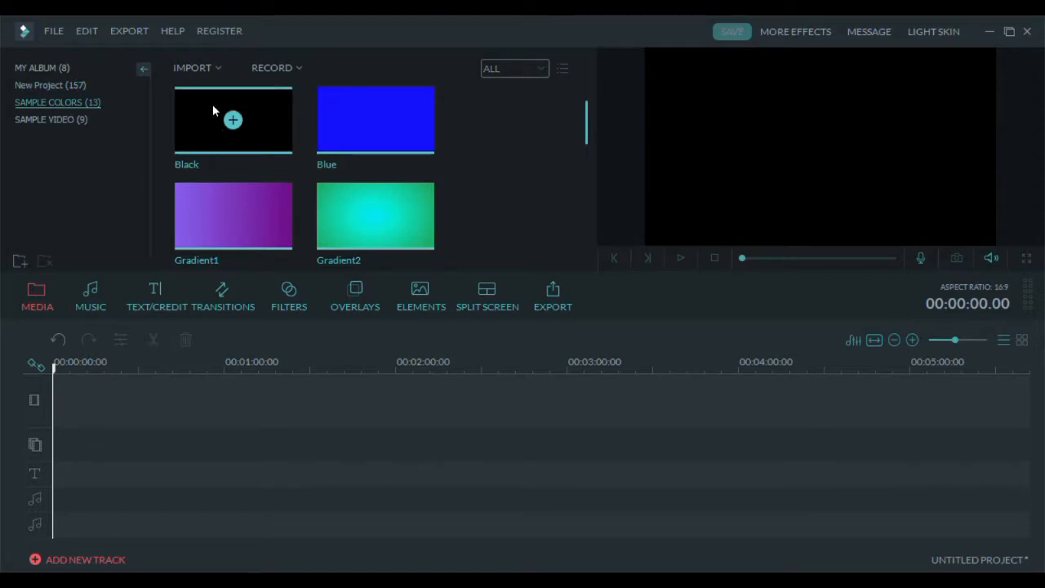
pyautogui.click(212, 104)
pyautogui.moveTo(211, 102); pyautogui.dragTo(139, 396)
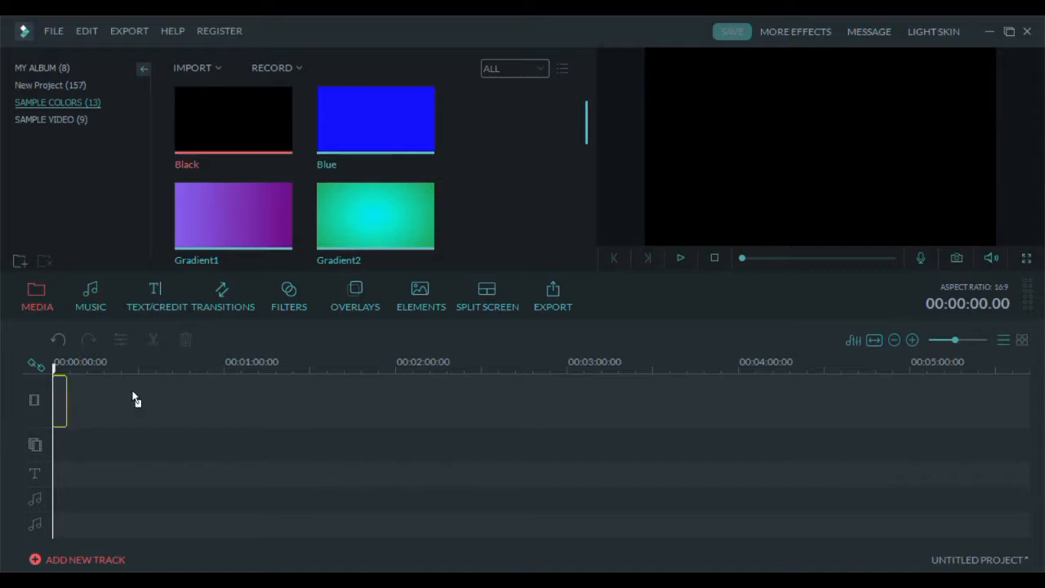
pyautogui.moveTo(133, 392); pyautogui.dragTo(132, 393)
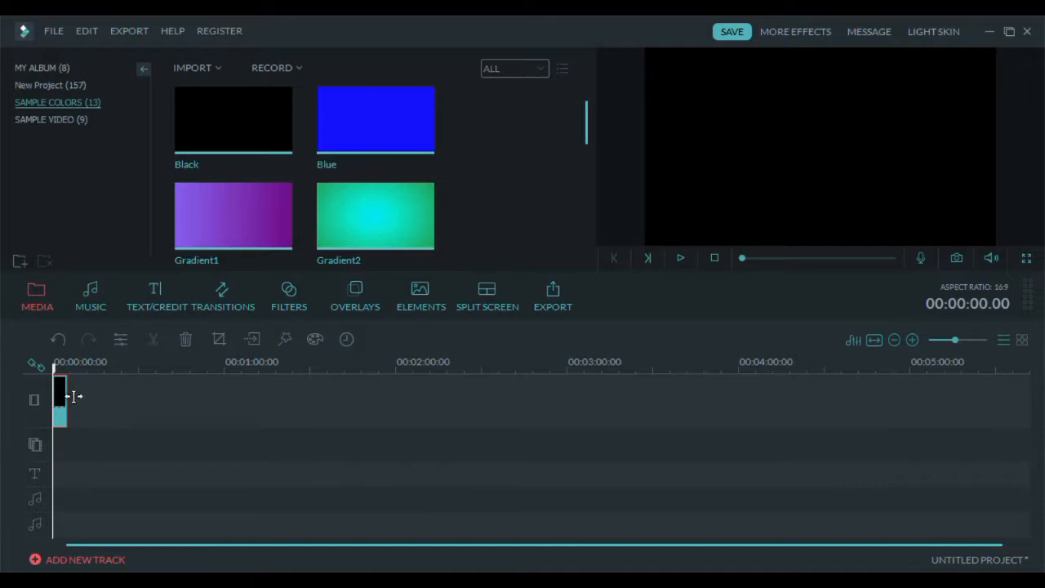
# - Add the Particle 1 title to the start of the text track
pyautogui.click(163, 302)
pyautogui.moveTo(209, 207)
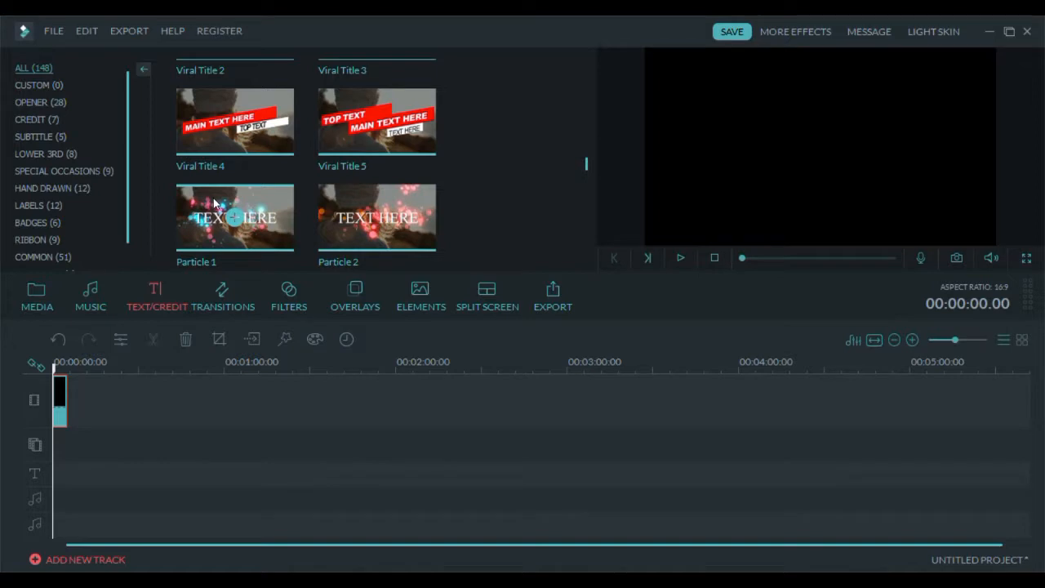
pyautogui.moveTo(213, 203); pyautogui.dragTo(71, 478)
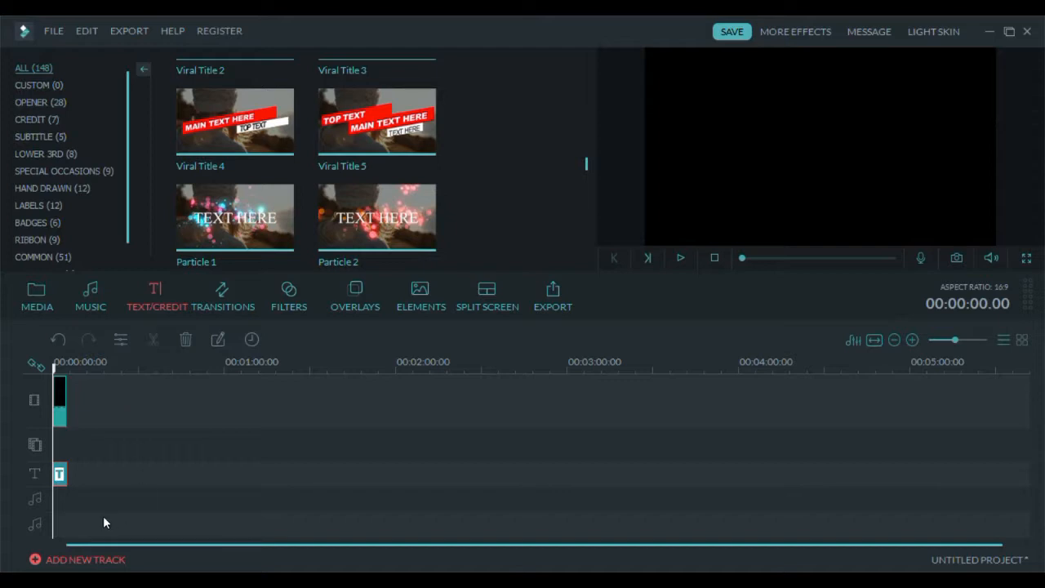
# - Replace the title's placeholder text with BeccaDaily, confirm the edit, and play the preview
pyautogui.doubleClick(60, 476)
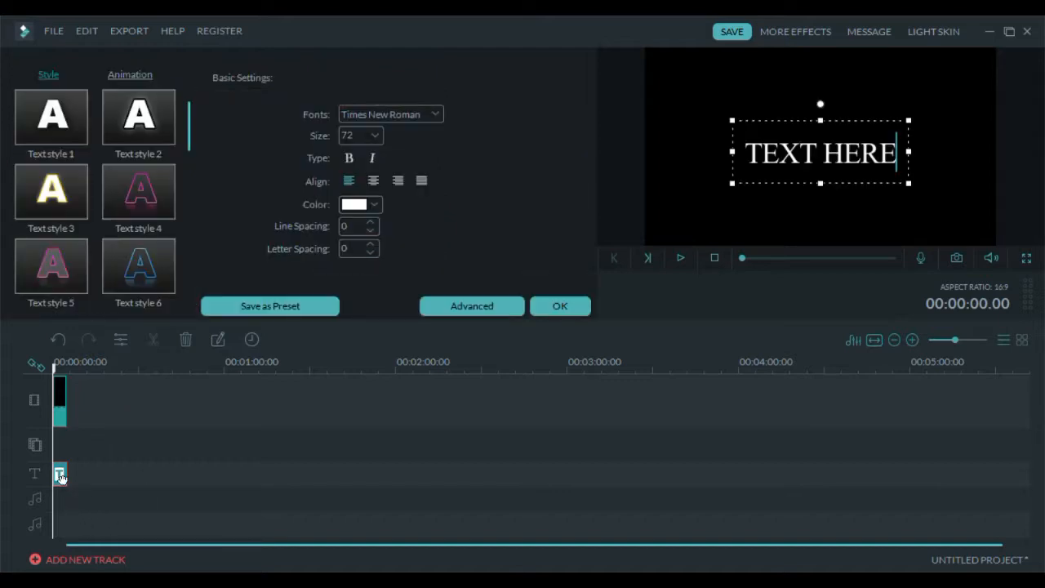
pyautogui.click(755, 155)
pyautogui.moveTo(755, 155); pyautogui.dragTo(891, 140)
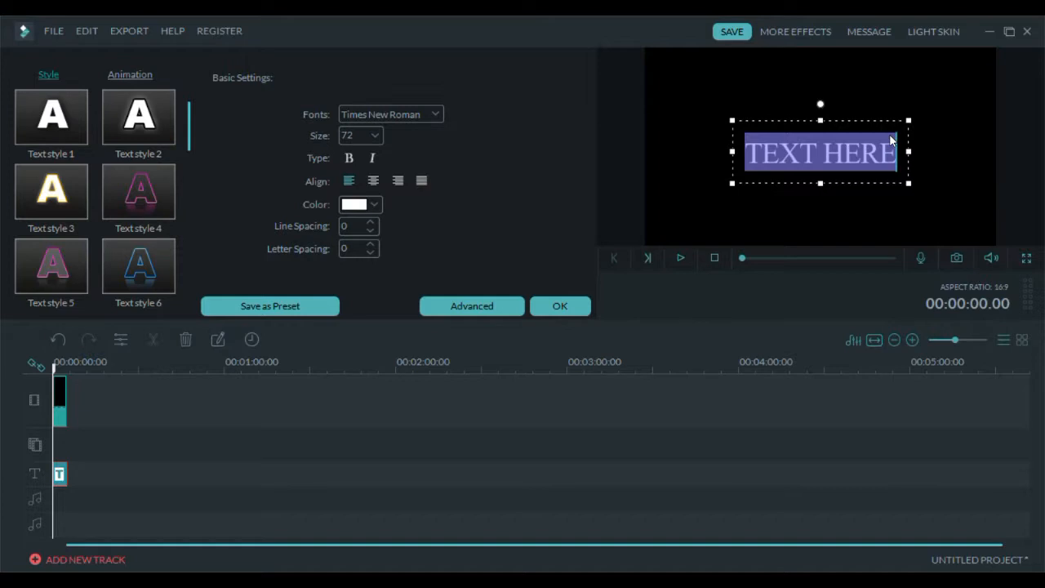
pyautogui.write('B')
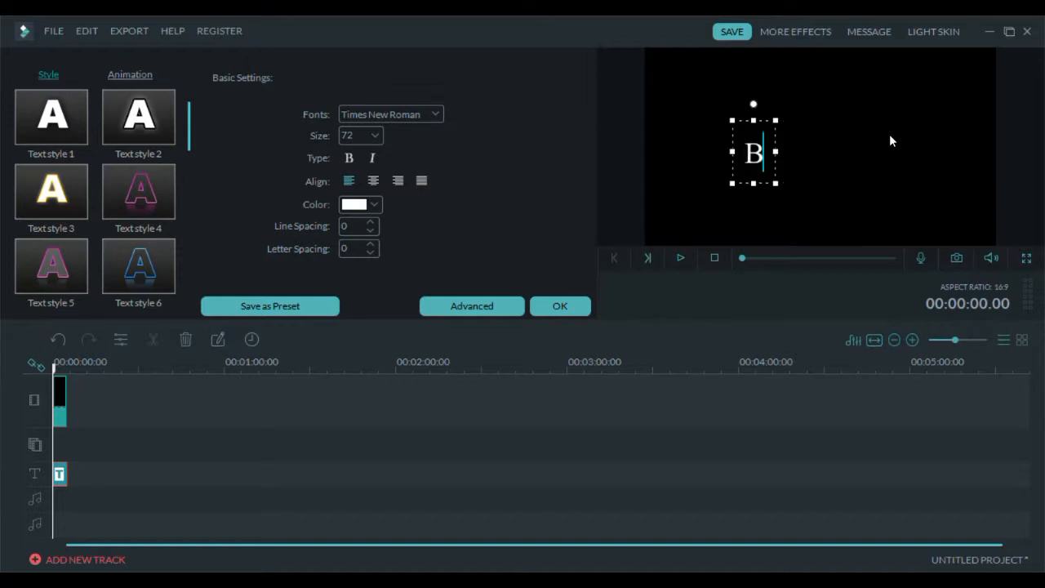
pyautogui.write('eccaDaily')
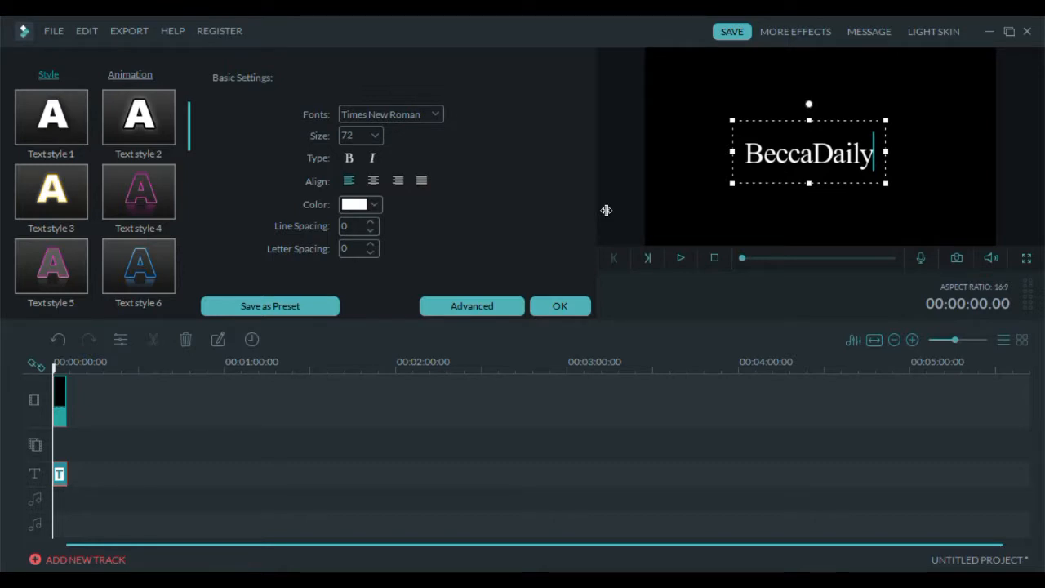
pyautogui.click(560, 306)
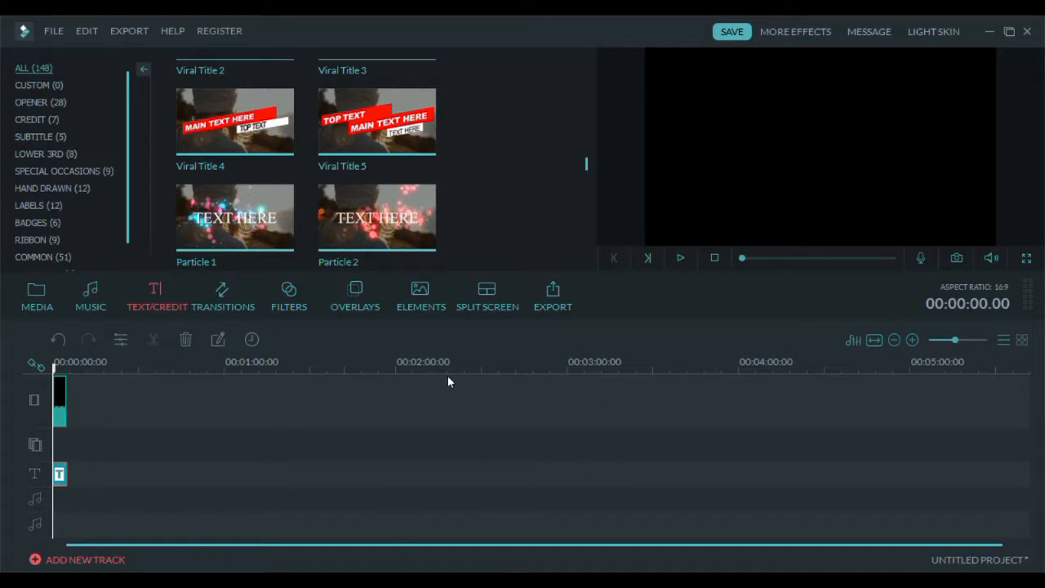
pyautogui.click(682, 258)
# - Add the iLike track from My Music to the start of the first audio track
pyautogui.click(90, 298)
pyautogui.click(344, 233)
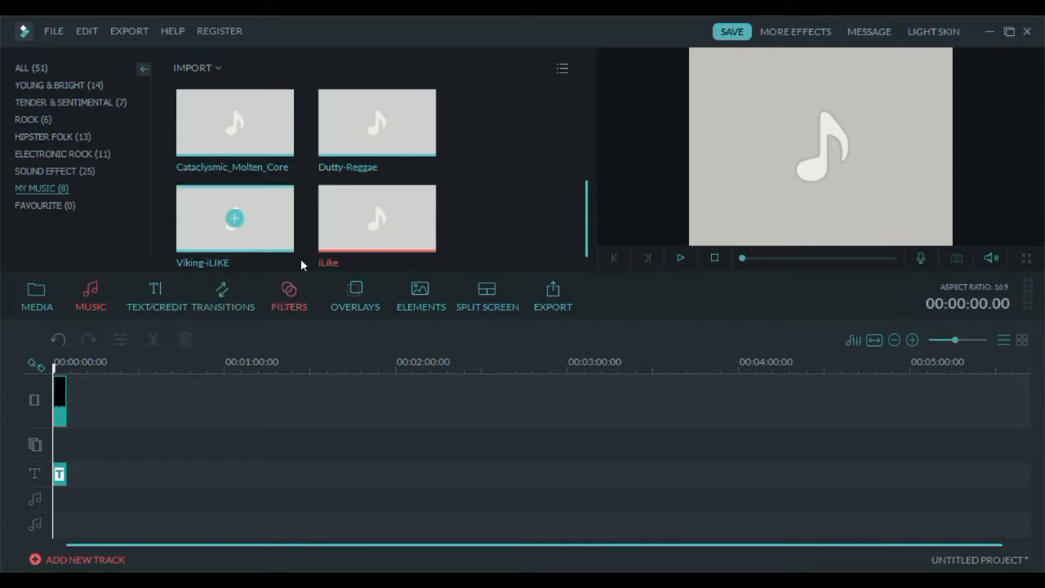
pyautogui.moveTo(415, 269)
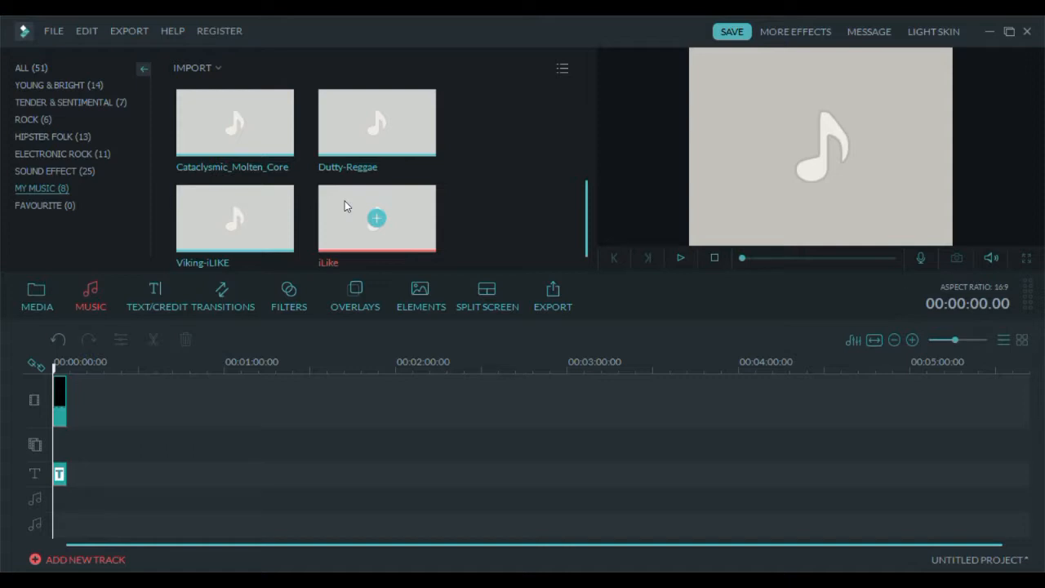
pyautogui.moveTo(344, 205); pyautogui.dragTo(61, 416)
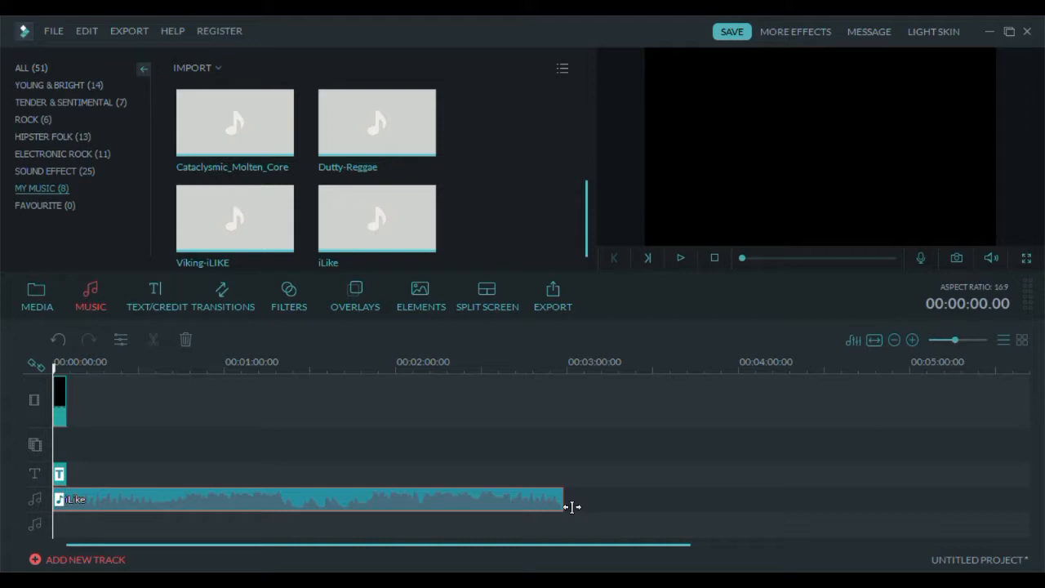
pyautogui.moveTo(563, 510); pyautogui.dragTo(82, 515)
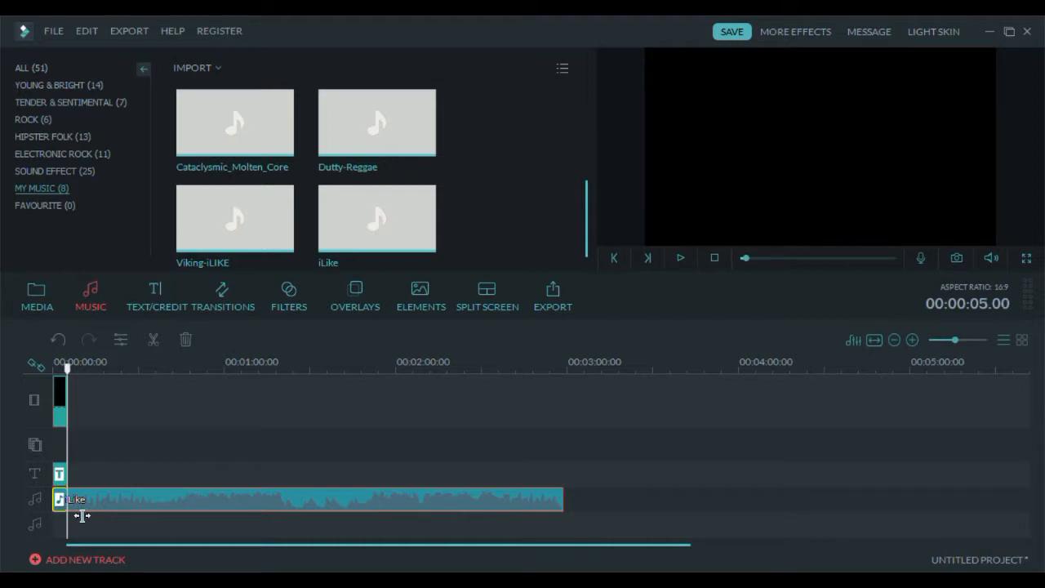
pyautogui.moveTo(81, 515); pyautogui.dragTo(81, 515)
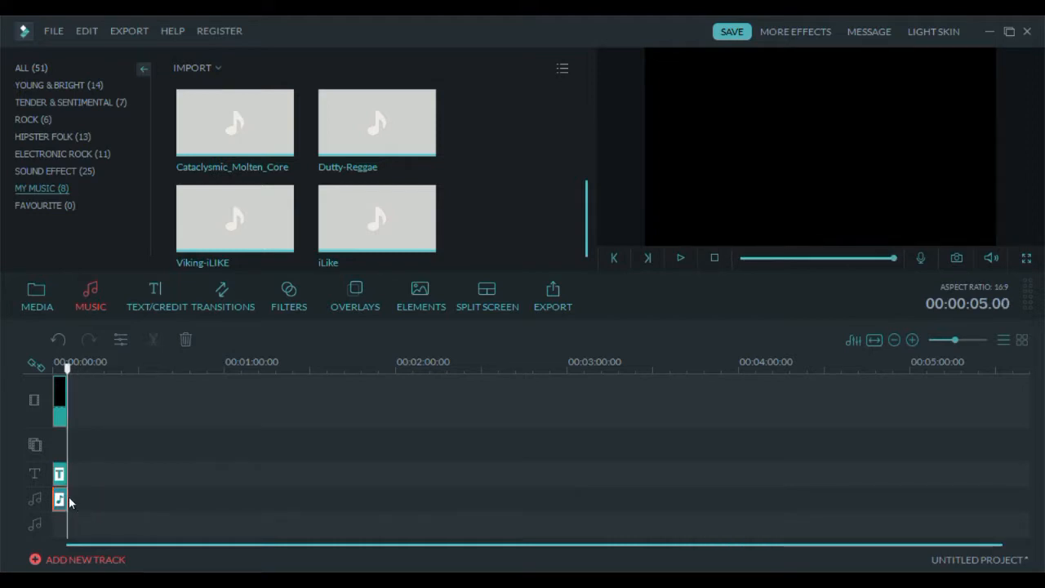
pyautogui.moveTo(75, 503); pyautogui.dragTo(569, 495)
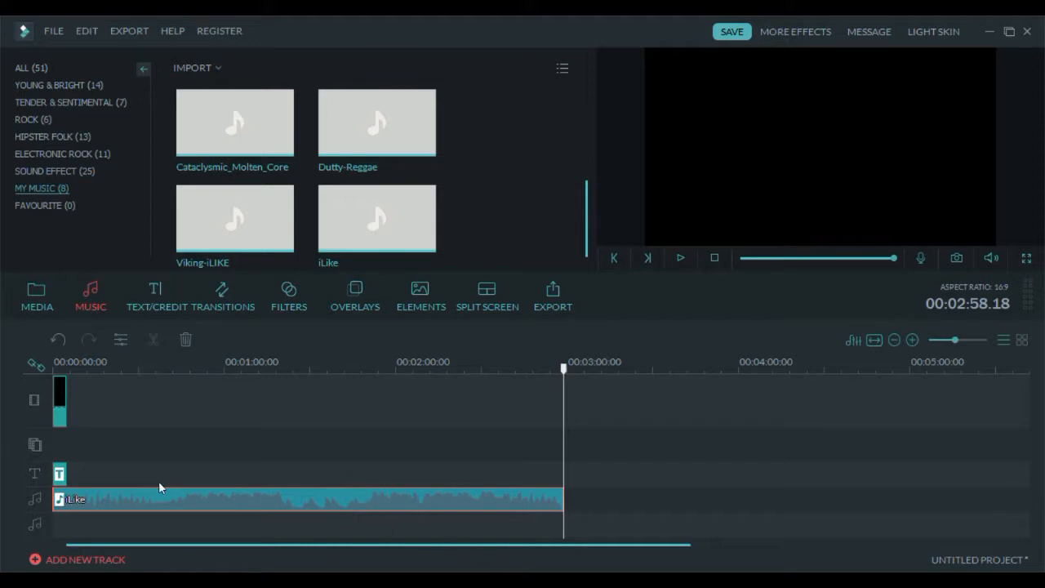
# - Split the iLike audio clip at about 00:00:05
pyautogui.moveTo(564, 369); pyautogui.dragTo(70, 377)
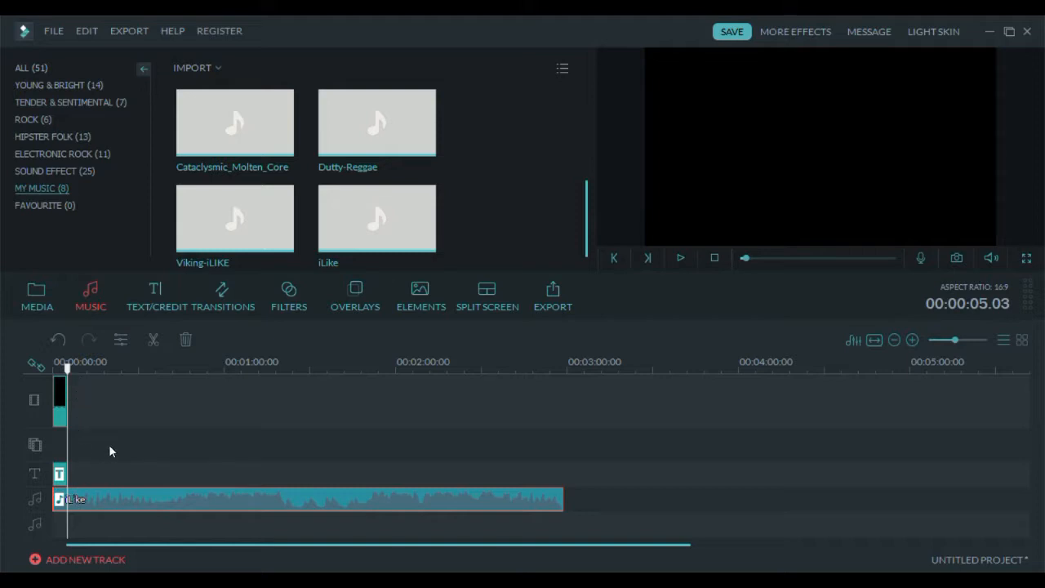
pyautogui.hotkey('ctrl', 'b')
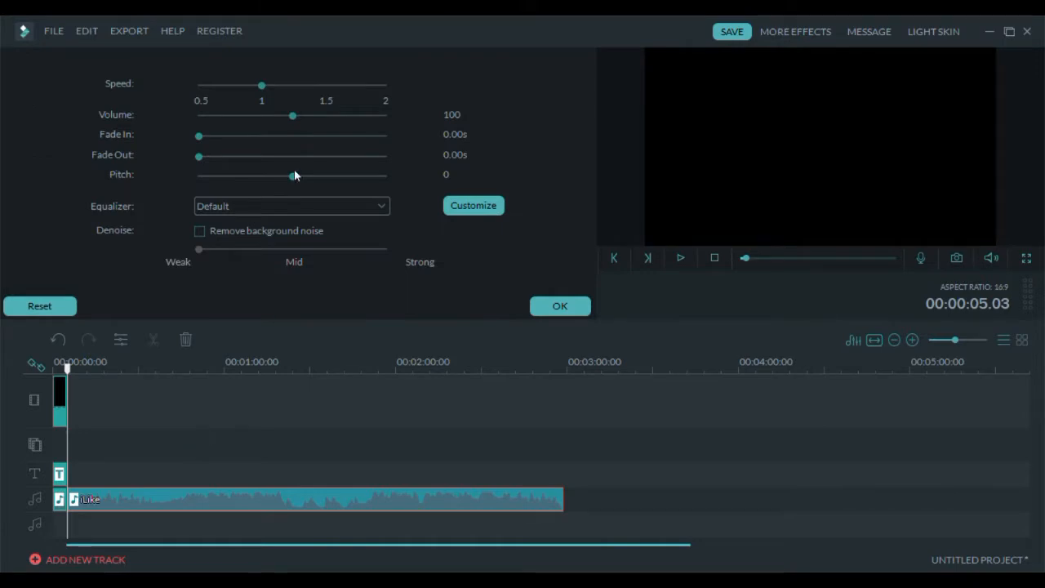
pyautogui.click(207, 115)
pyautogui.click(575, 313)
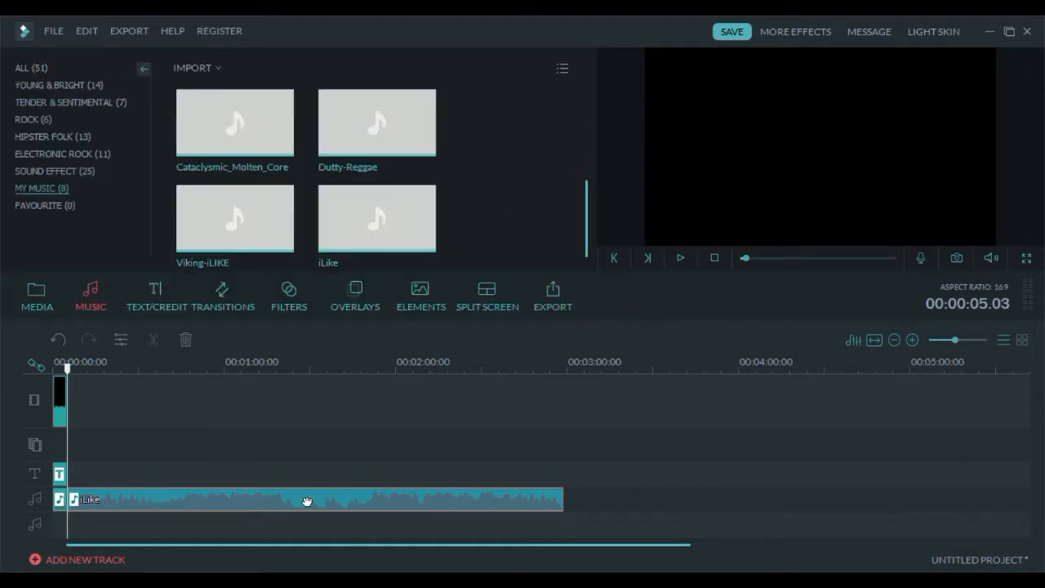
# - Set the first audio segment's fade in to 0.92 s and fade out to 2.48 s, then preview the project
pyautogui.click(59, 499)
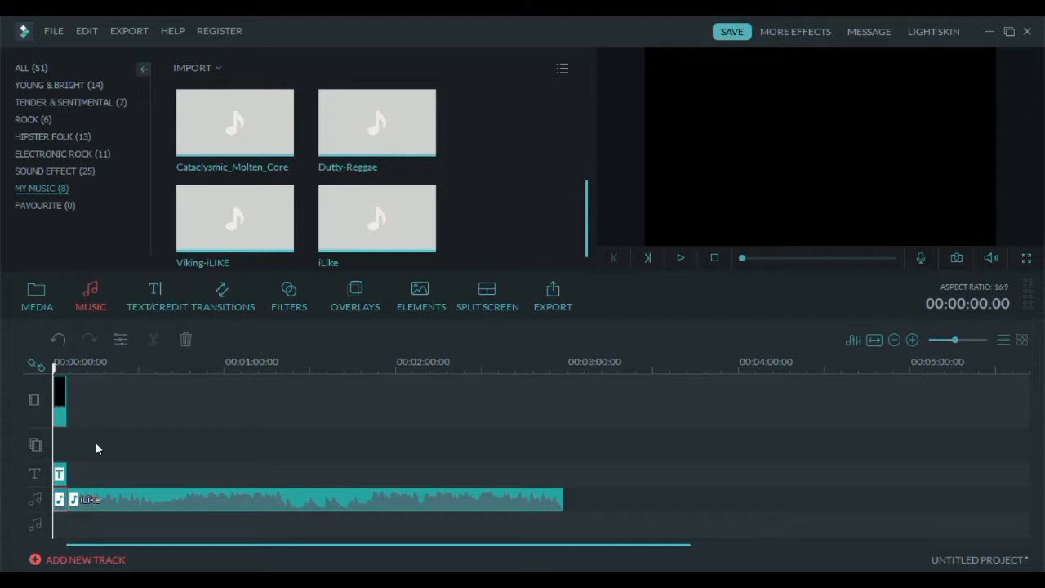
pyautogui.hotkey('alt', 'e')
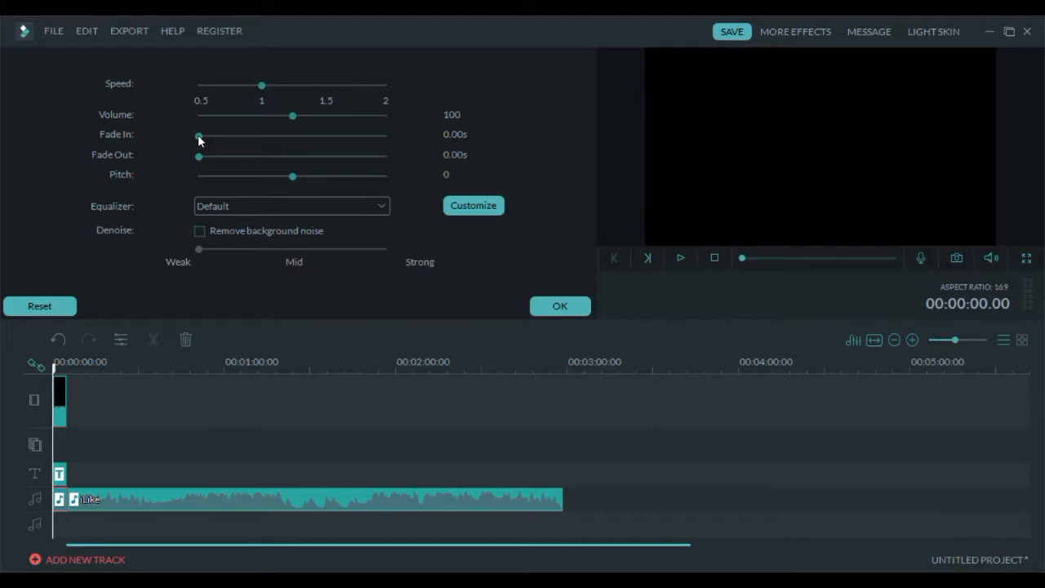
pyautogui.moveTo(198, 137); pyautogui.dragTo(233, 135)
pyautogui.moveTo(200, 156); pyautogui.dragTo(292, 157)
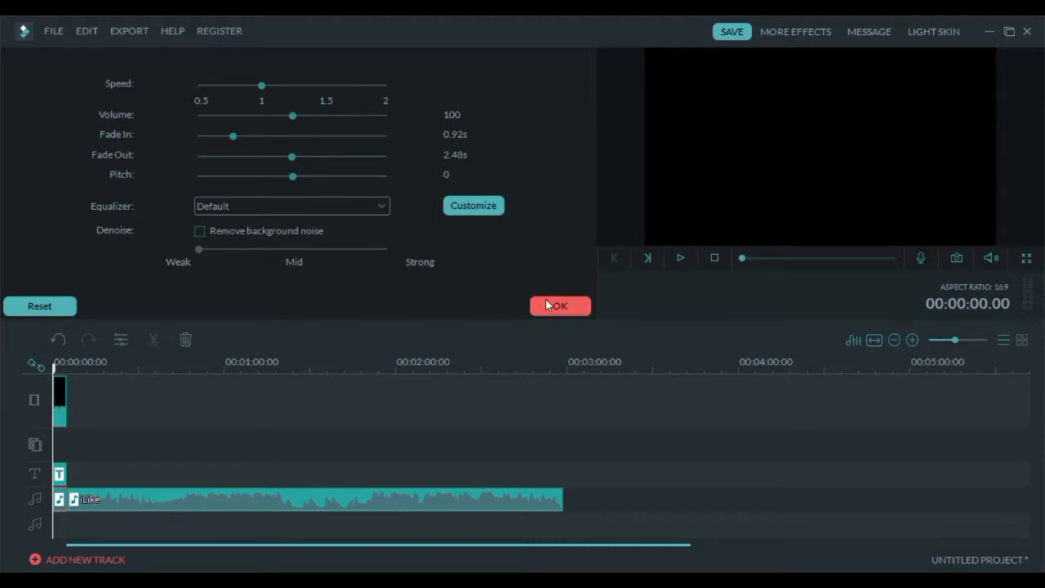
pyautogui.click(547, 306)
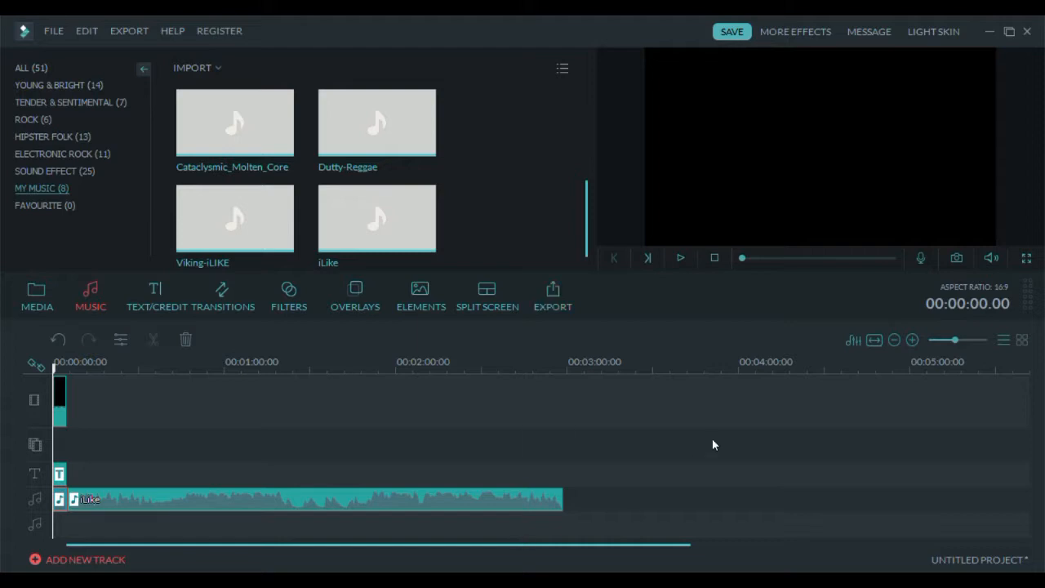
pyautogui.click(680, 258)
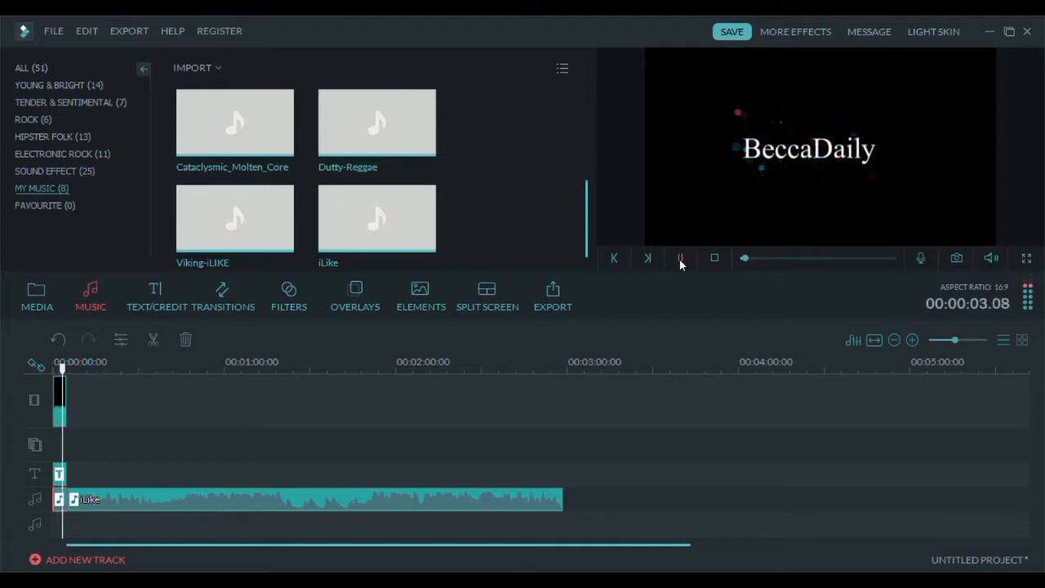
pyautogui.click(680, 258)
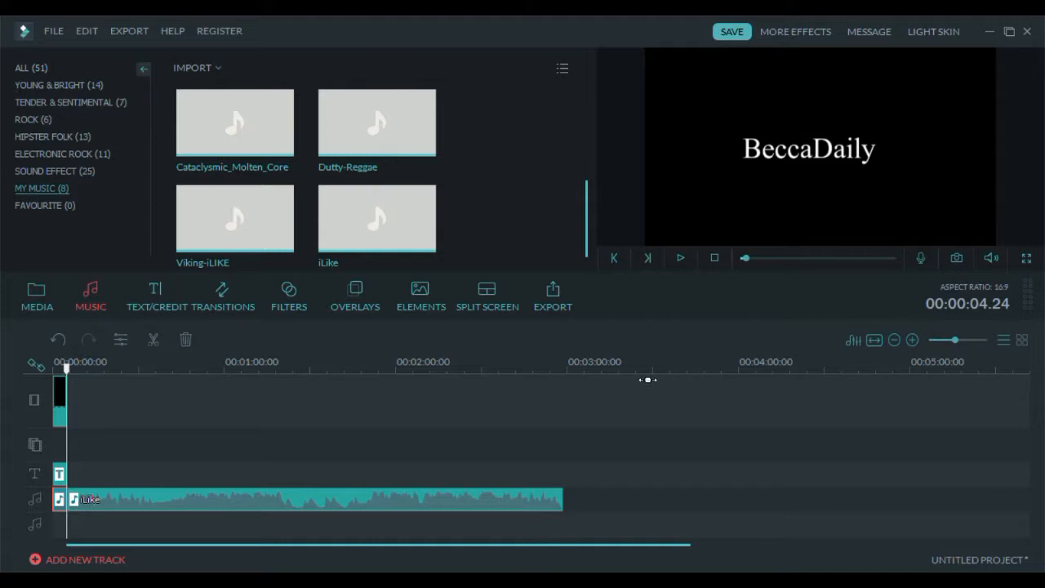
# - Add the total dhamal video from the New Project album to the video track after the black clip
pyautogui.click(35, 304)
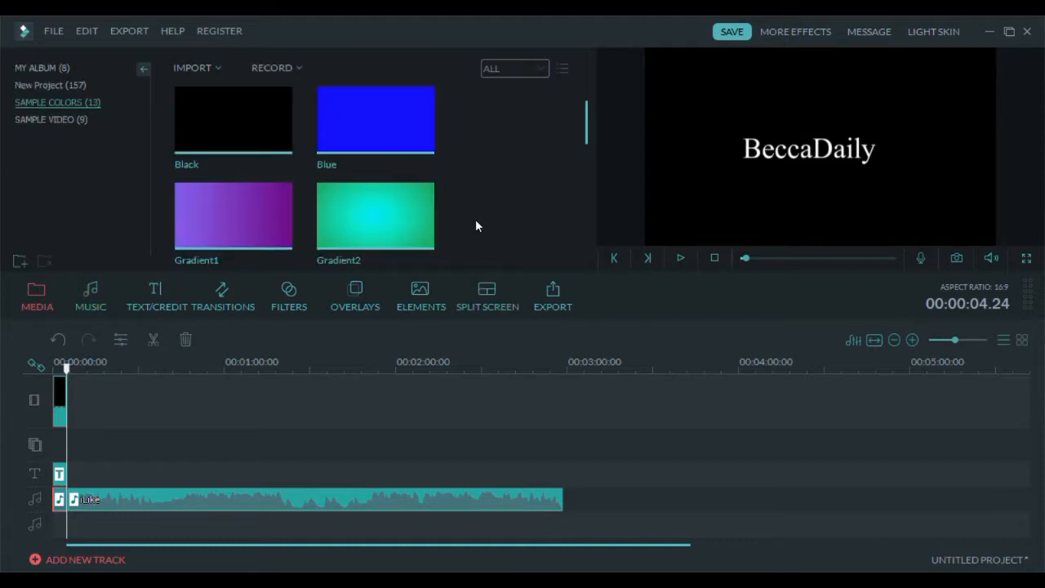
pyautogui.click(40, 85)
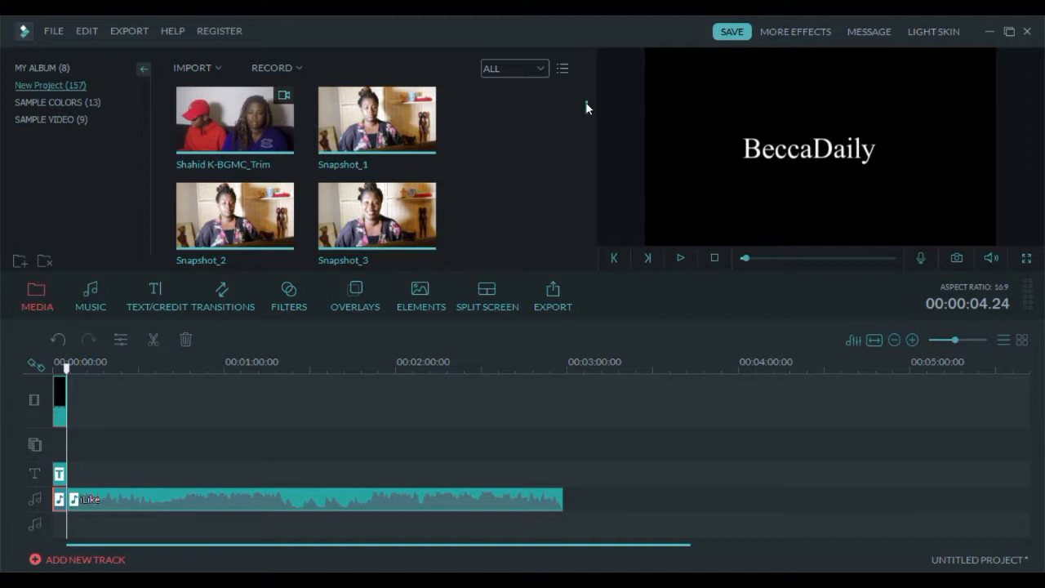
pyautogui.moveTo(584, 104); pyautogui.dragTo(580, 263)
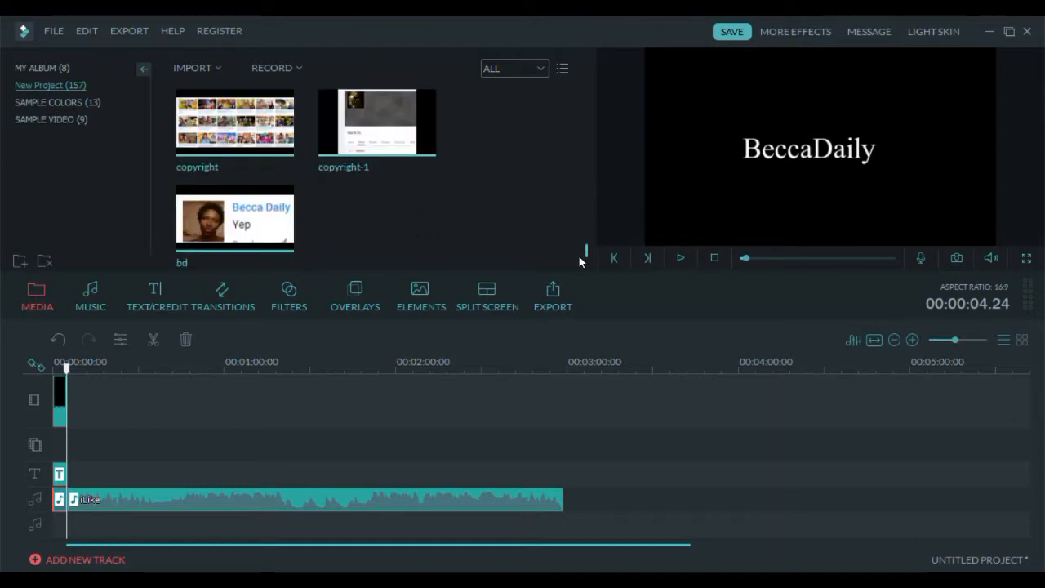
pyautogui.scroll(2, 550, 218)
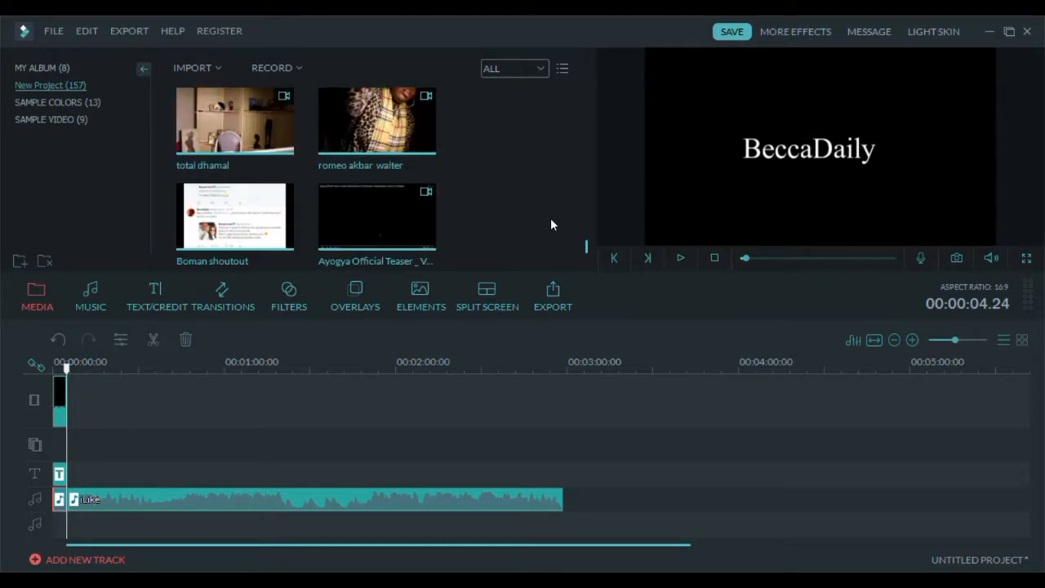
pyautogui.moveTo(231, 132)
pyautogui.moveTo(216, 128); pyautogui.dragTo(155, 407)
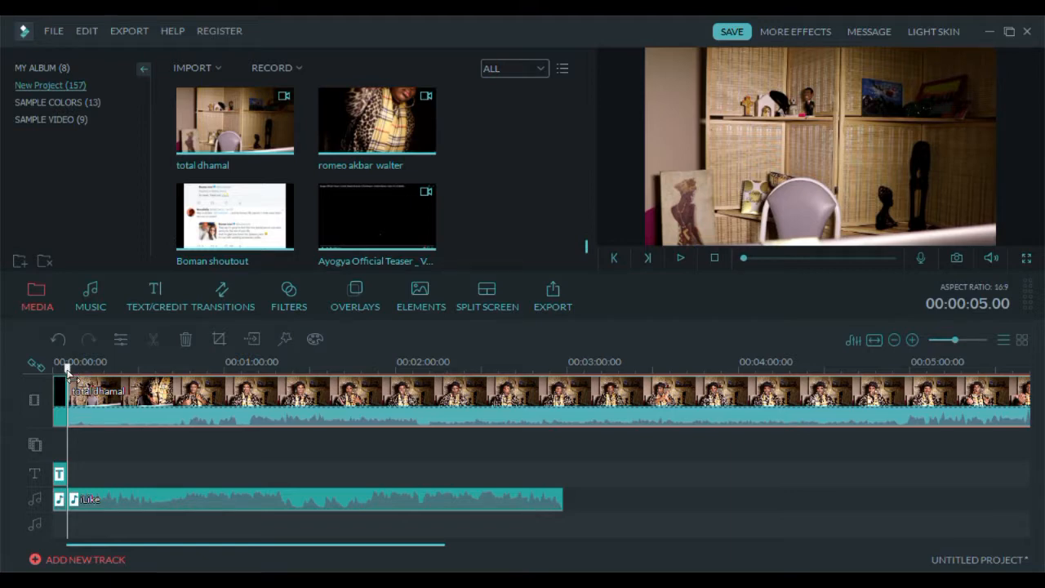
# - Split the total dhamal clip at about 00:00:47, delete the first segment, and play back the result
pyautogui.moveTo(67, 369); pyautogui.dragTo(192, 352)
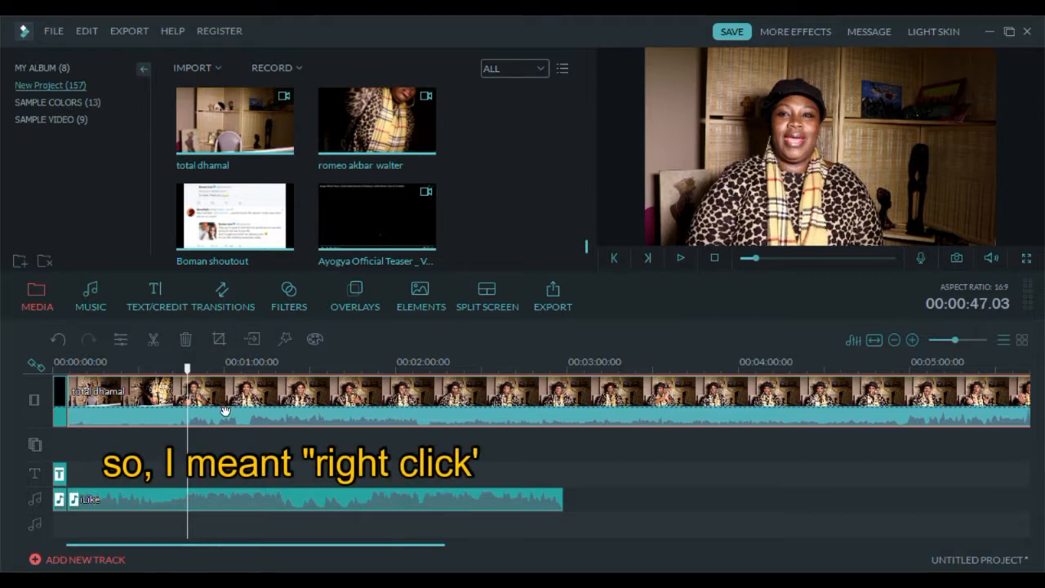
pyautogui.click(152, 339)
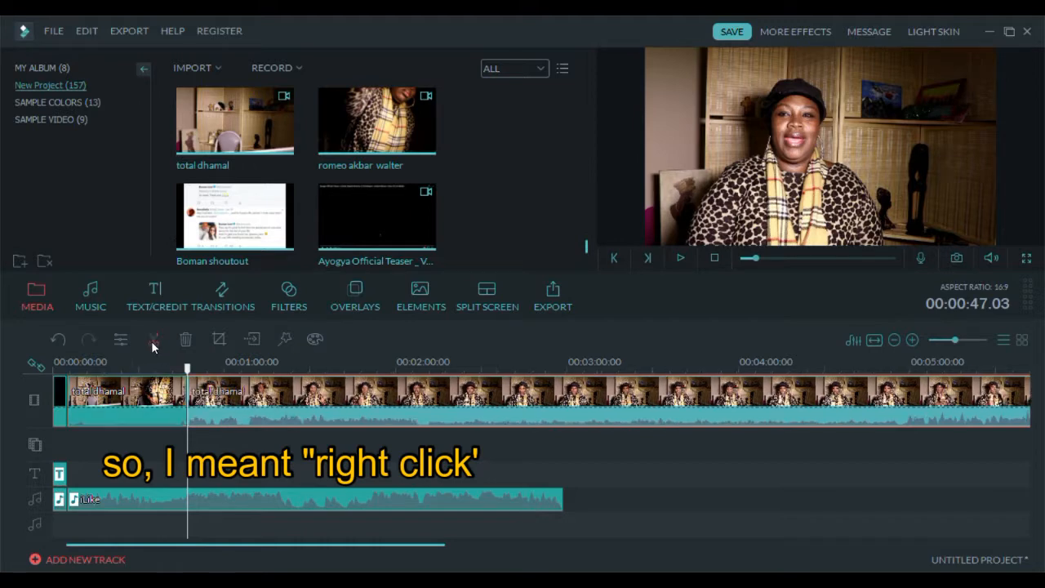
pyautogui.click(148, 394)
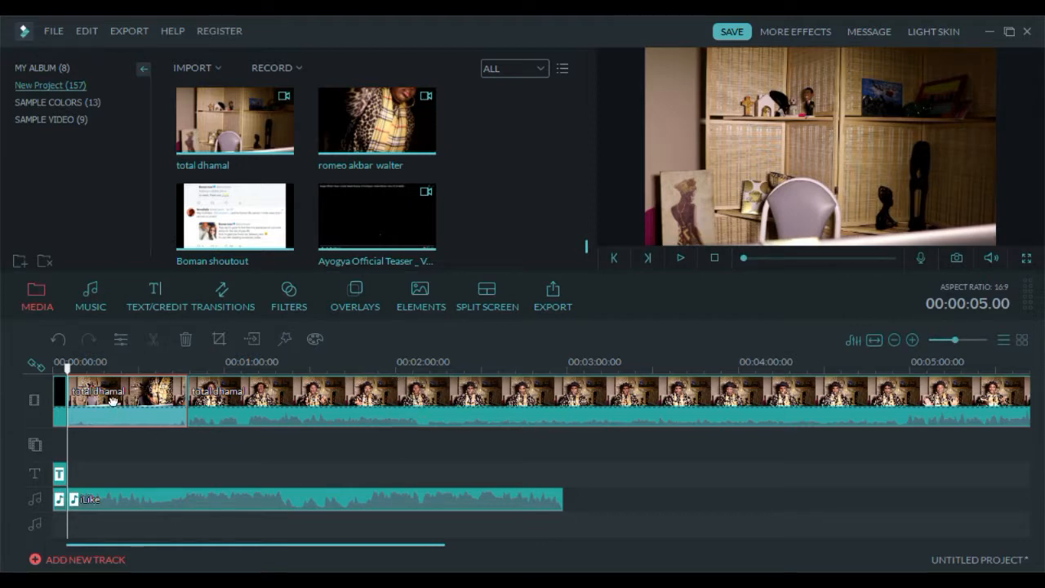
pyautogui.click(185, 339)
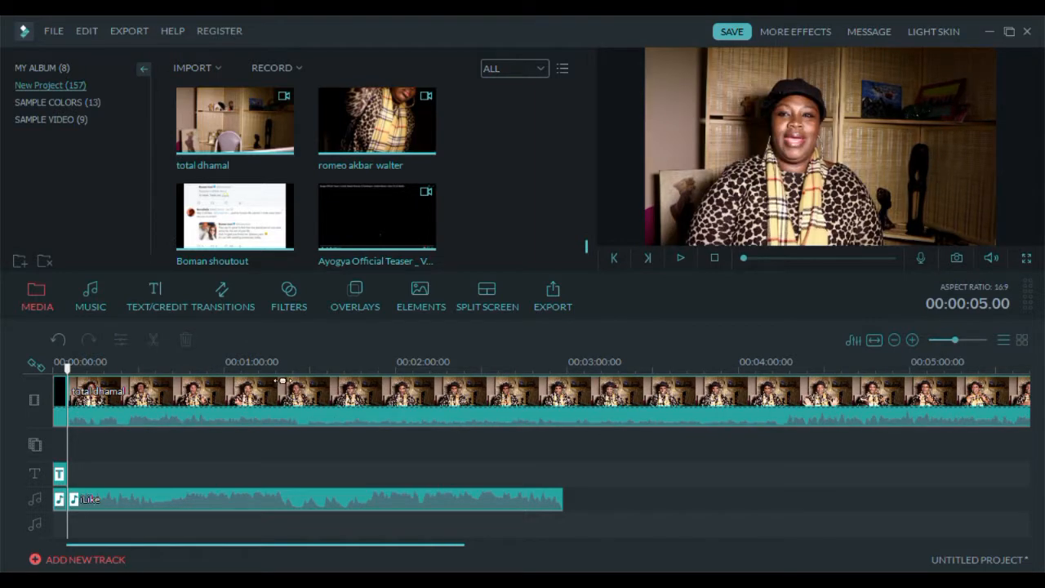
pyautogui.click(57, 339)
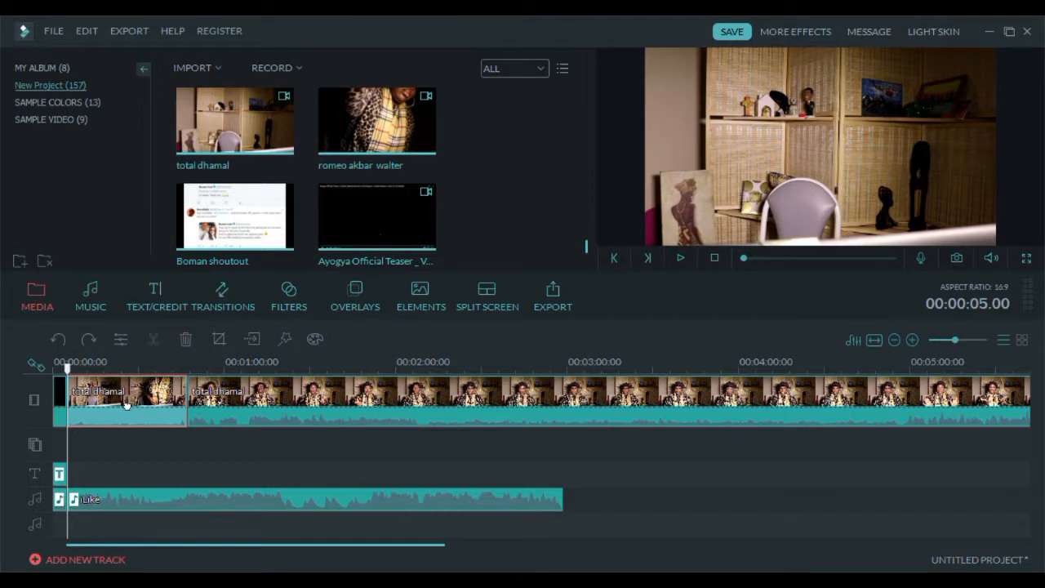
pyautogui.click(184, 341)
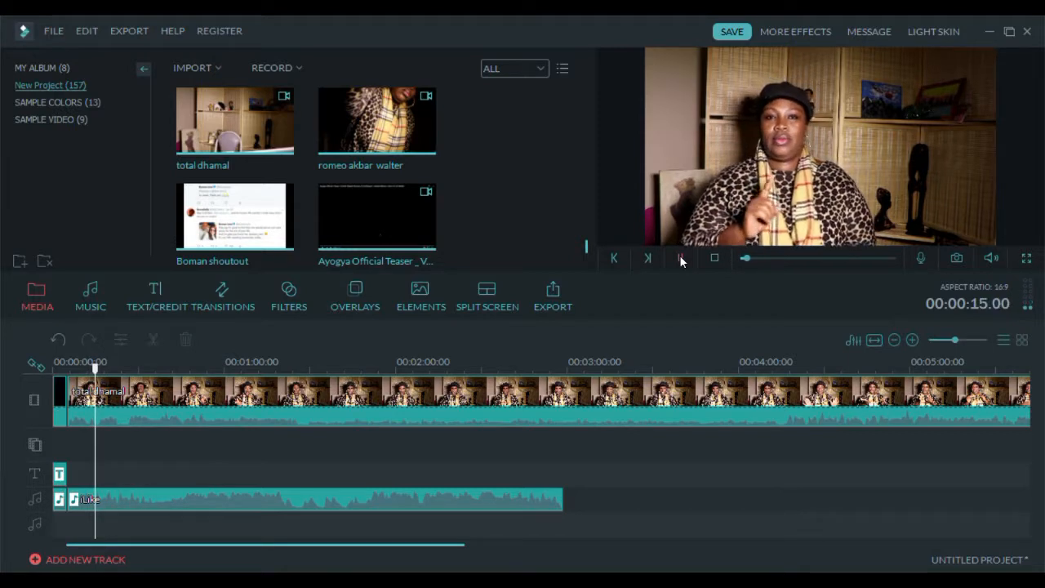
pyautogui.click(680, 258)
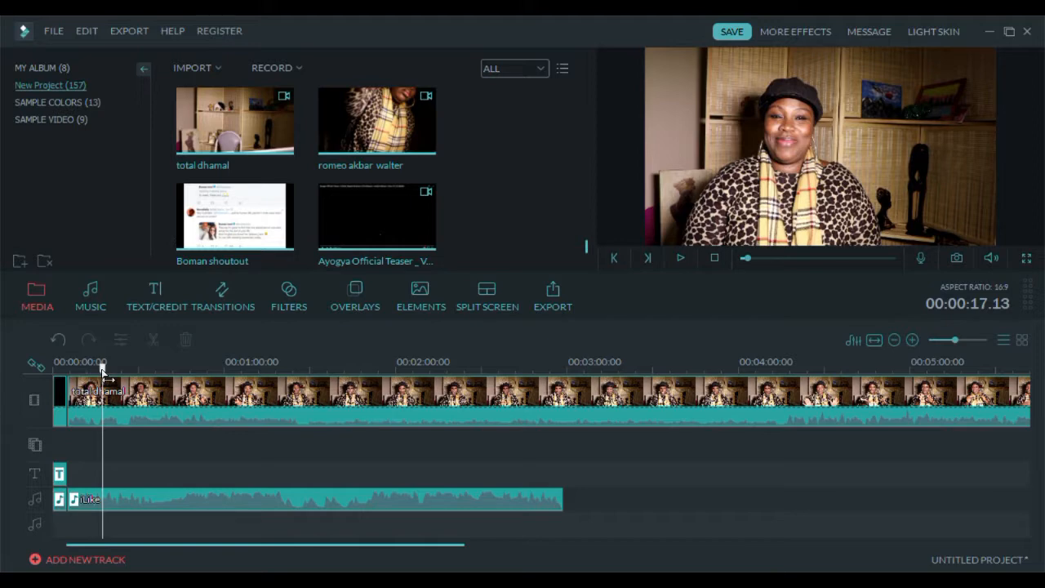
pyautogui.moveTo(104, 374); pyautogui.dragTo(102, 374)
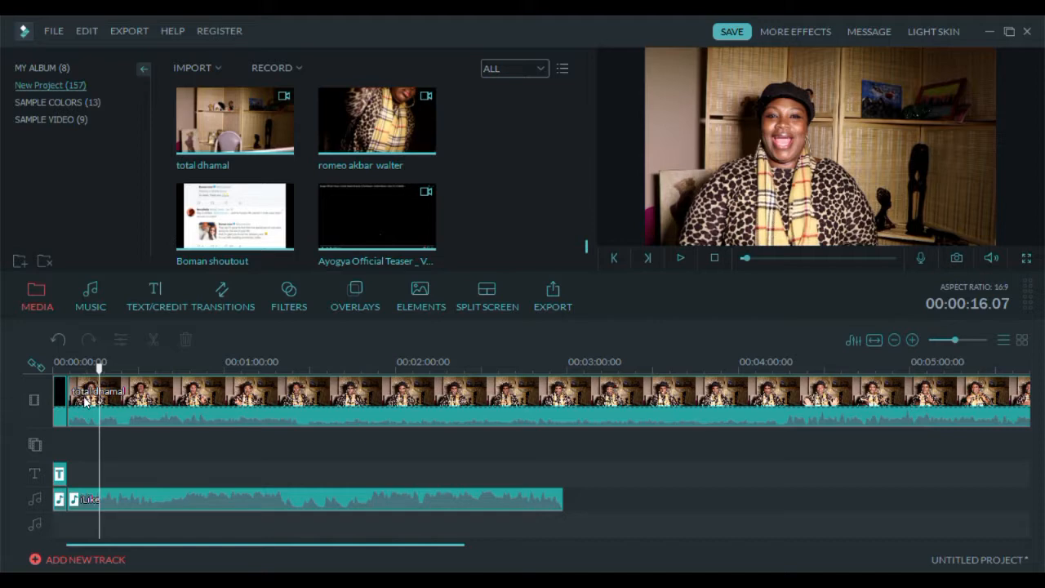
# - Split the total dhamal clip at about 00:00:16, delete the opening segment, and preview the playback
pyautogui.click(86, 401)
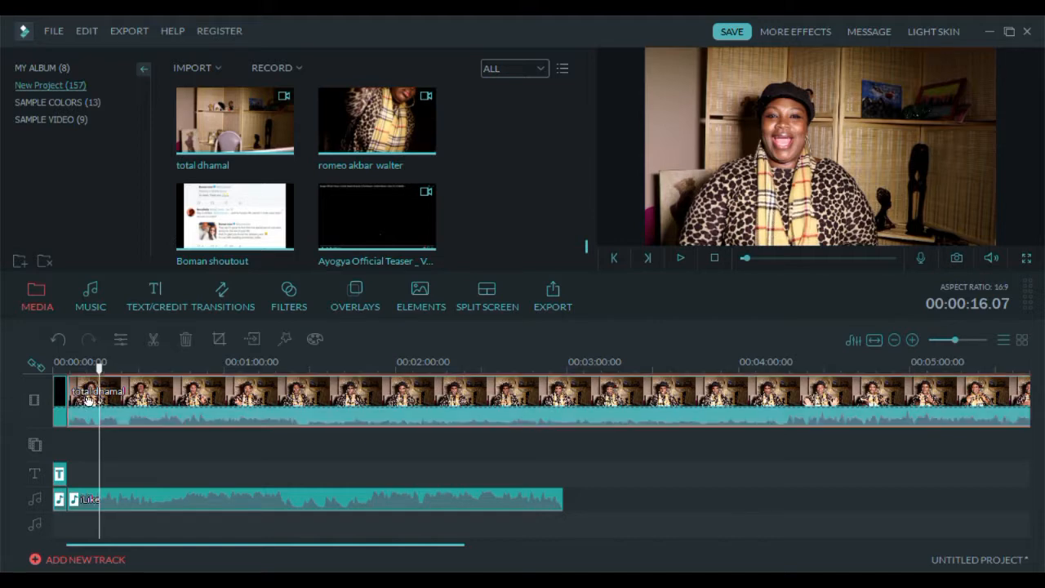
pyautogui.click(151, 341)
pyautogui.click(86, 400)
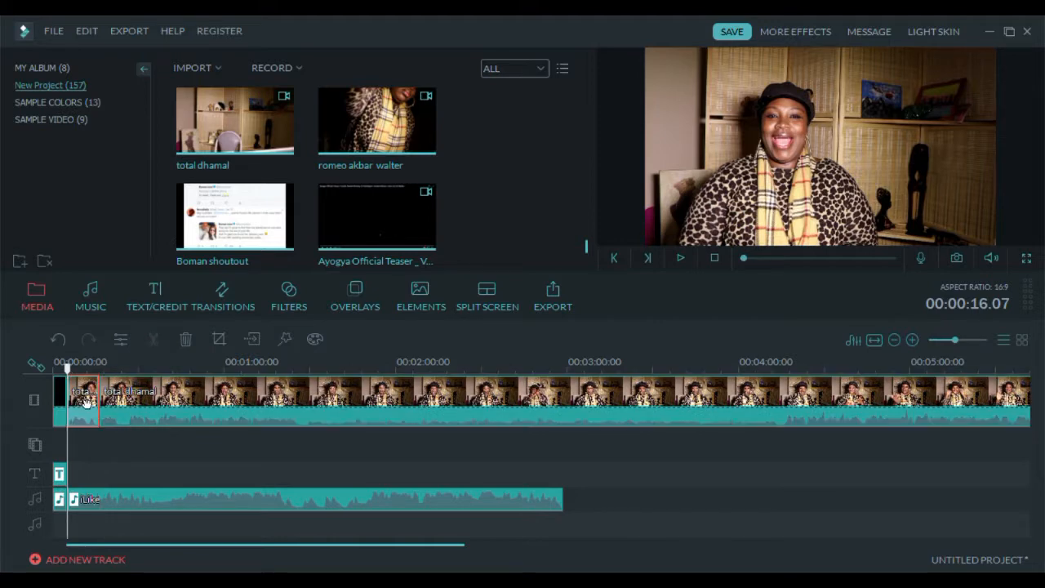
pyautogui.click(182, 341)
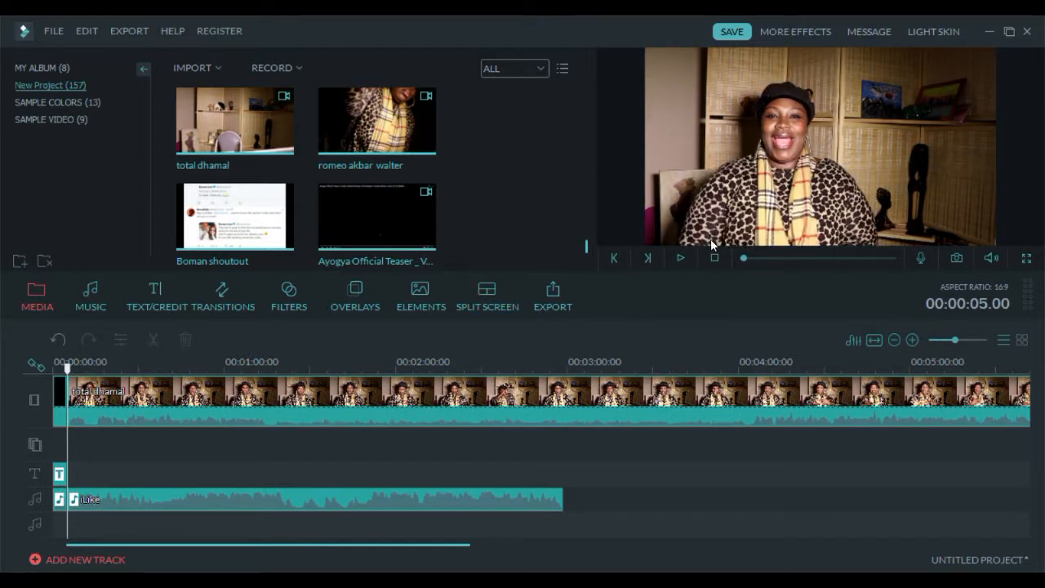
pyautogui.click(680, 257)
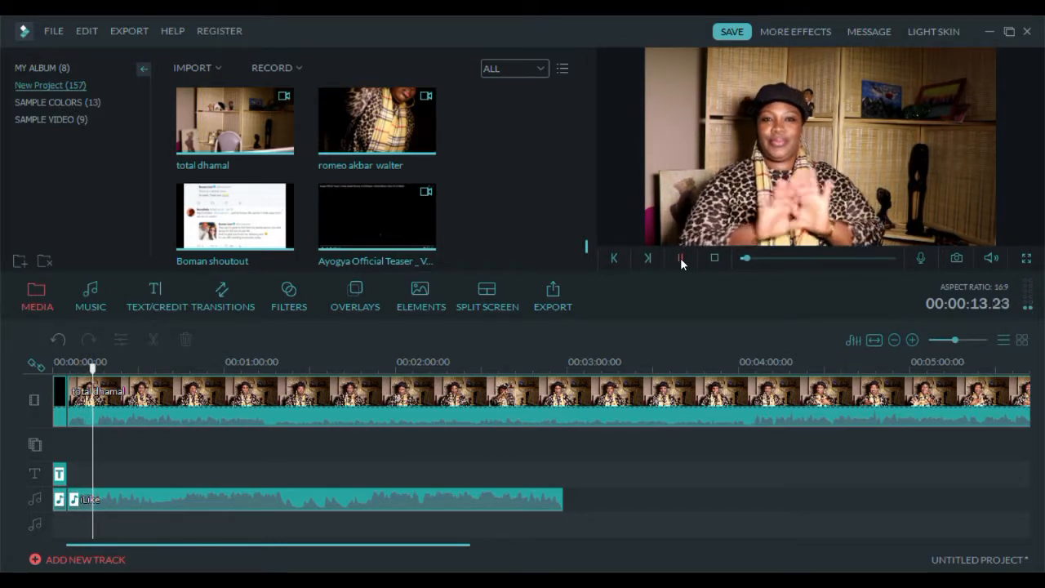
pyautogui.click(680, 257)
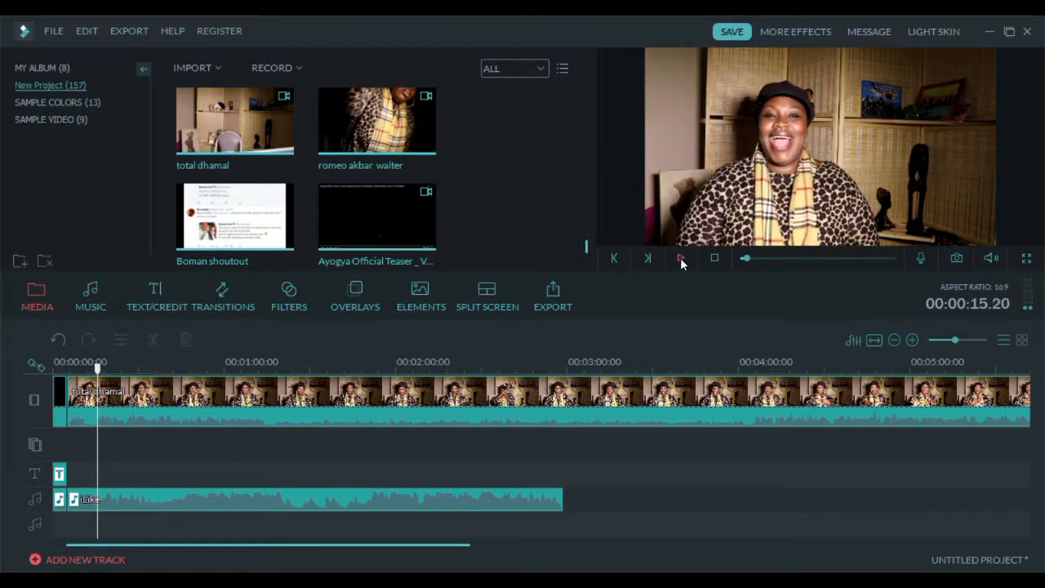
# - Trim the start of the total dhamal clip again by splitting at about 00:00:15, deleting the first piece, and previewing
pyautogui.click(88, 396)
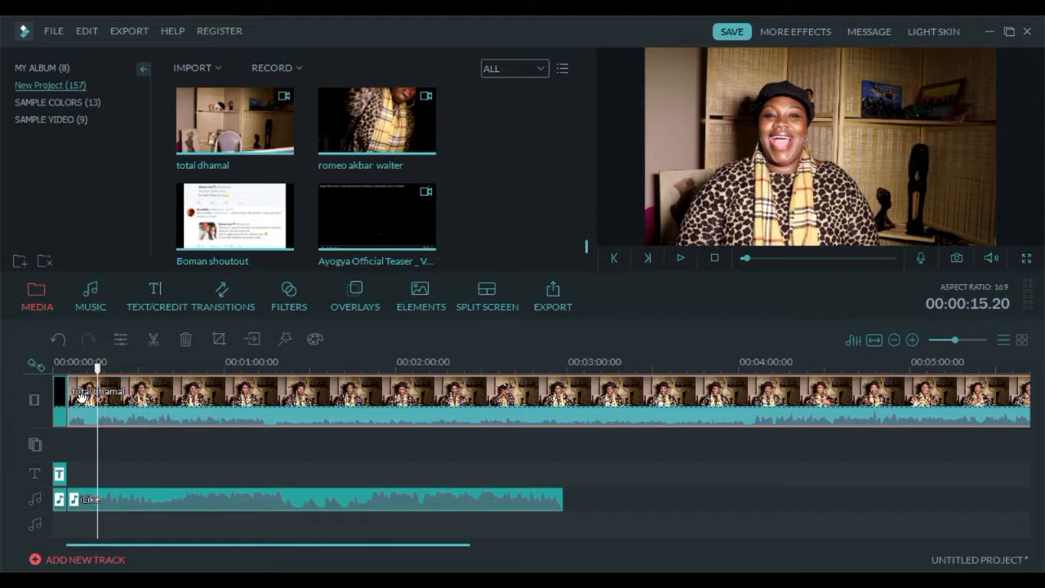
pyautogui.click(154, 340)
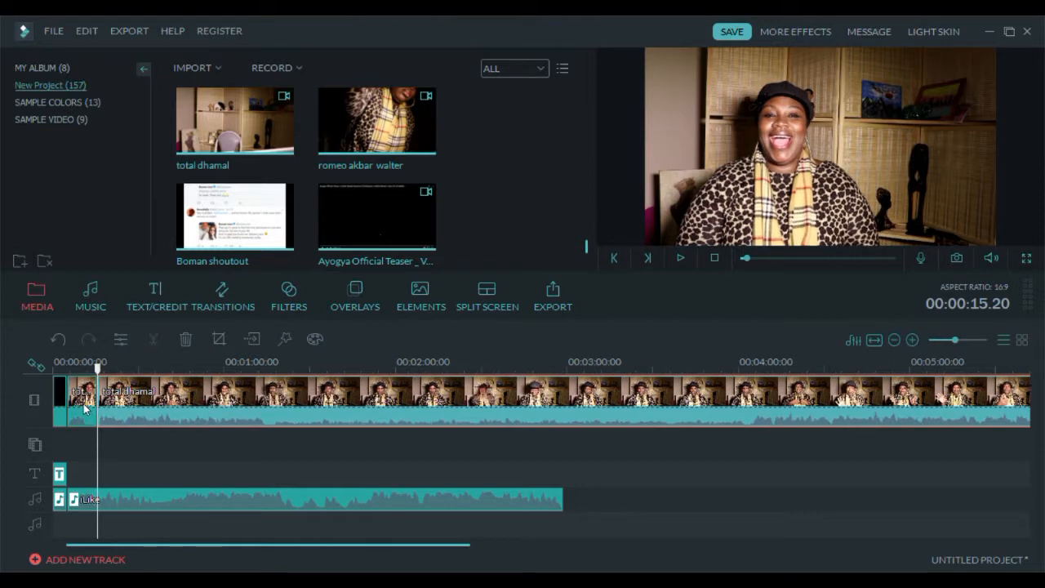
pyautogui.click(84, 408)
pyautogui.click(185, 339)
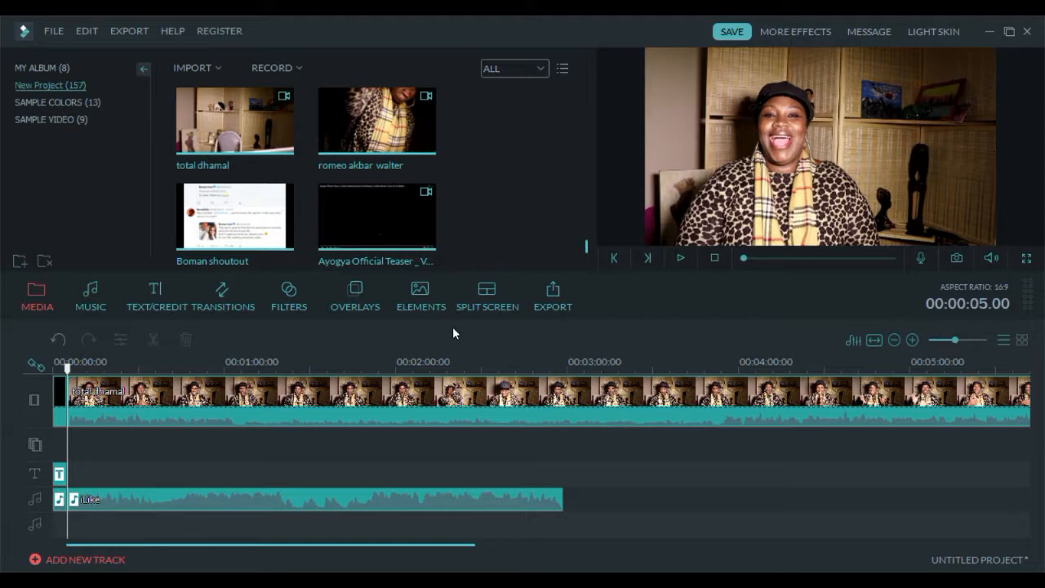
pyautogui.click(680, 258)
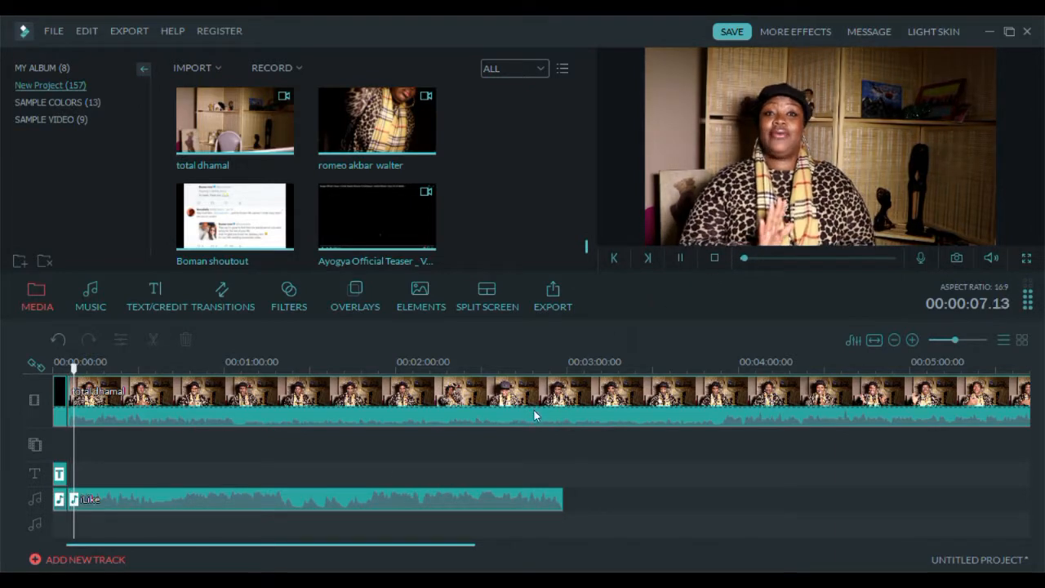
pyautogui.click(680, 258)
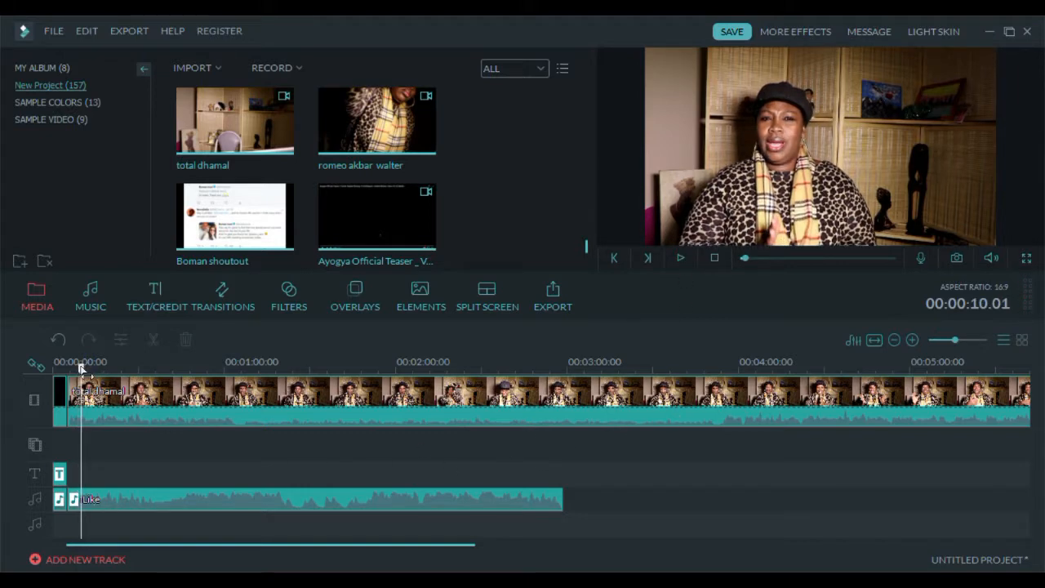
# - Split the iLike audio clip at about 00:01:04 and move its second segment to start near 00:03:47
pyautogui.moveTo(81, 369); pyautogui.dragTo(227, 369)
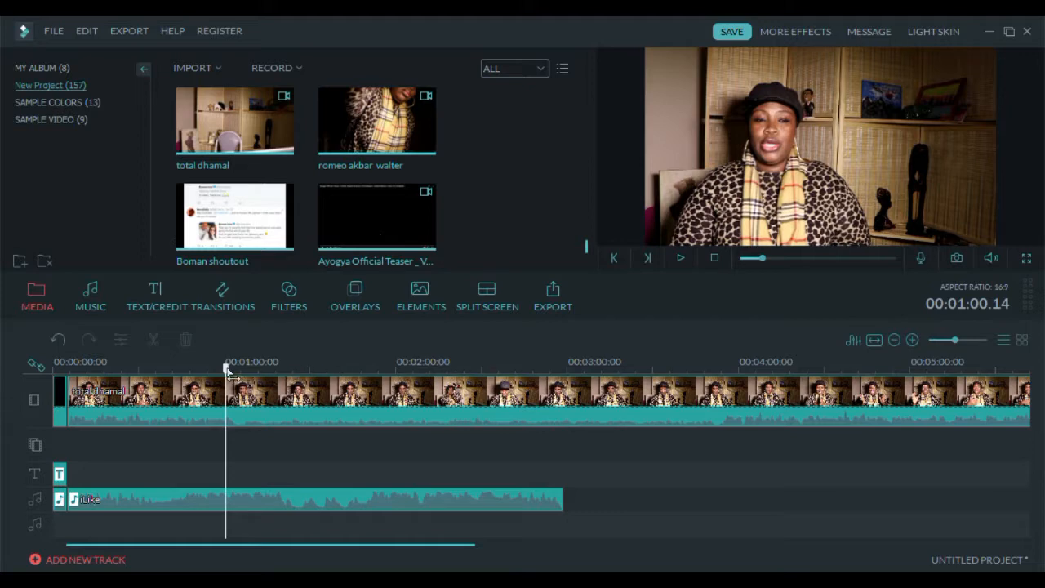
pyautogui.moveTo(227, 369); pyautogui.dragTo(221, 369)
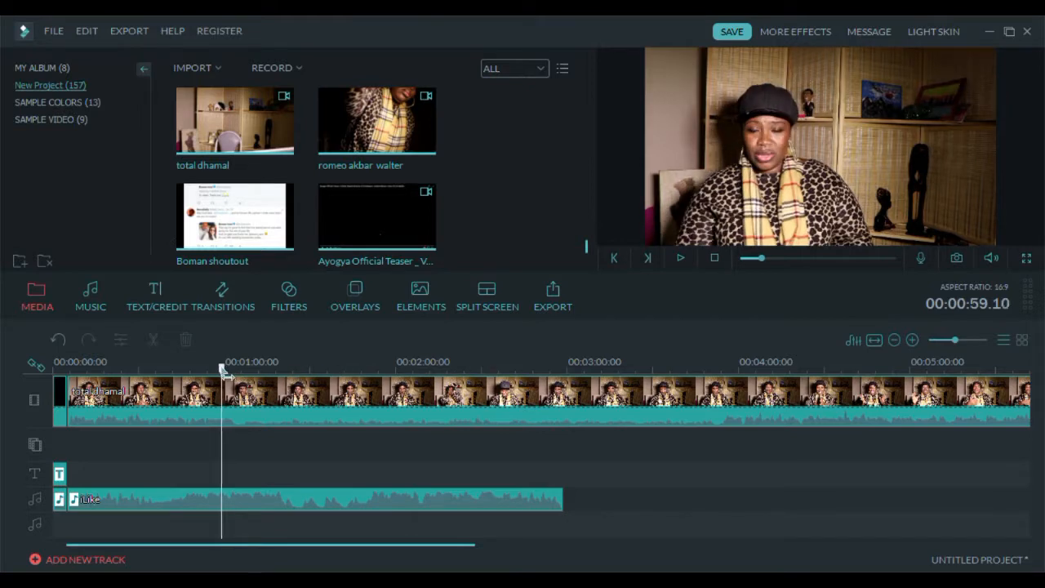
pyautogui.click(680, 257)
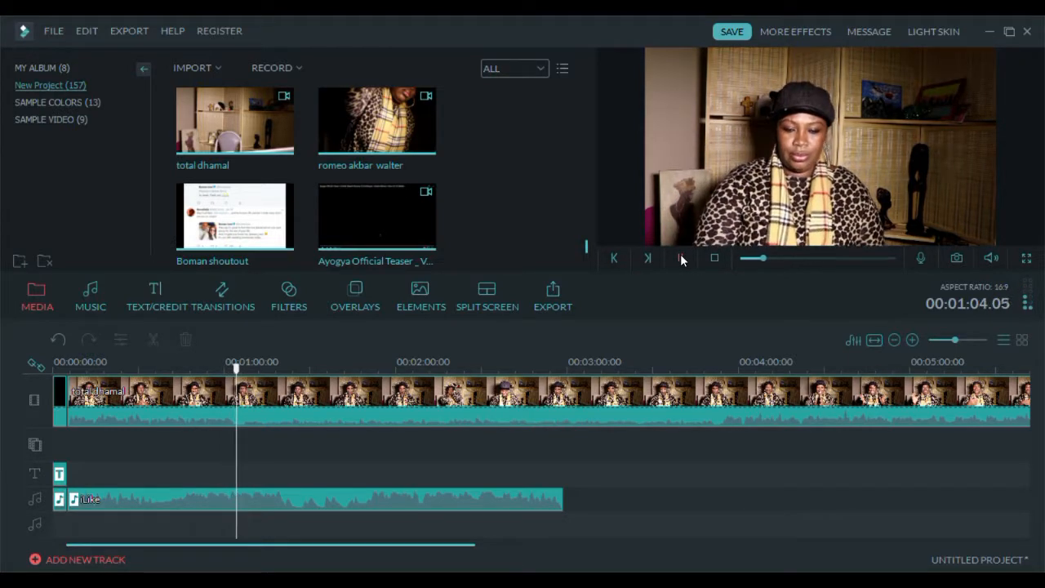
pyautogui.click(682, 258)
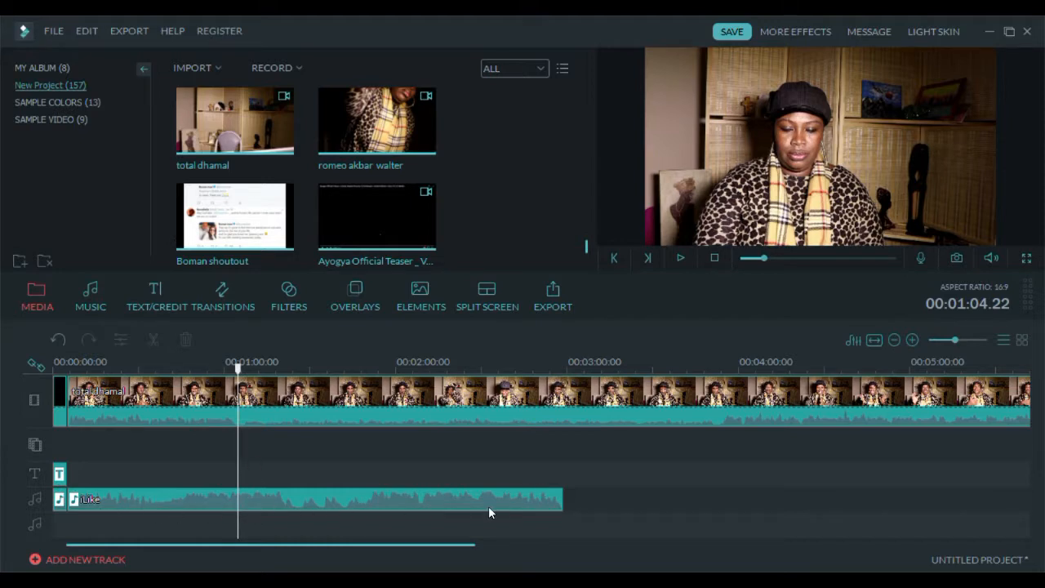
pyautogui.click(249, 498)
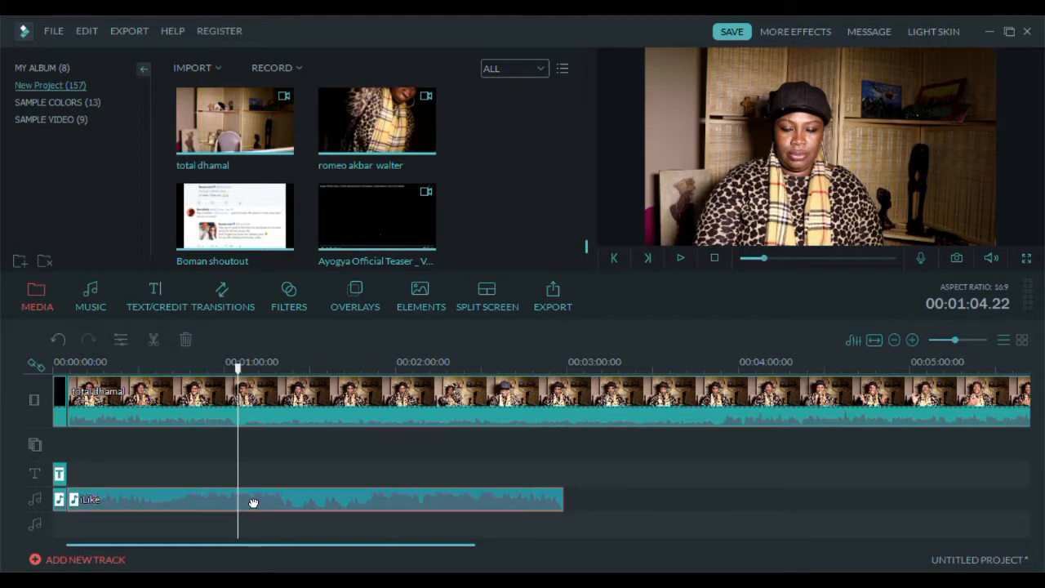
pyautogui.hotkey('ctrl', 'b')
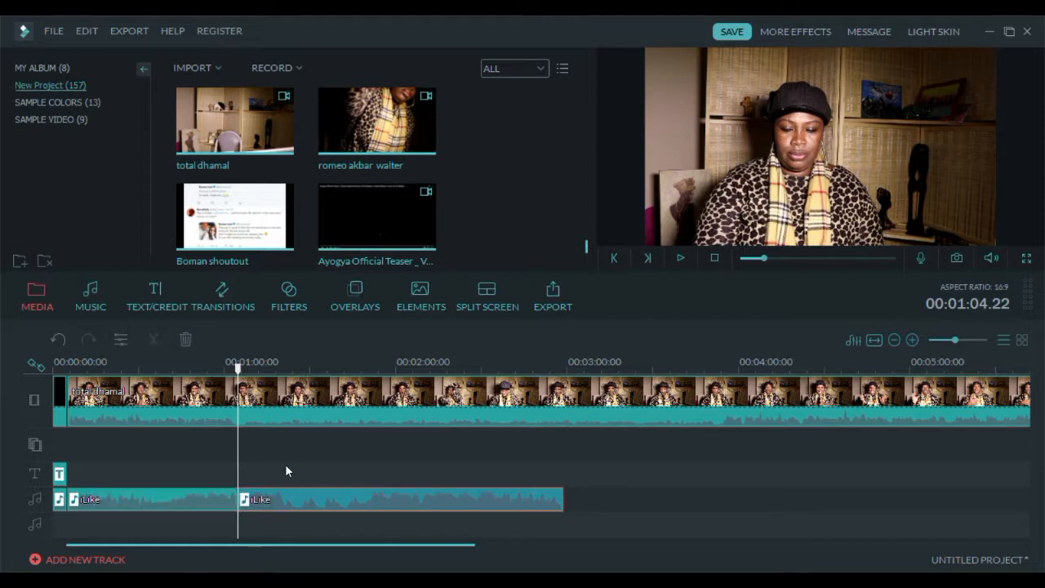
pyautogui.moveTo(296, 504); pyautogui.dragTo(758, 495)
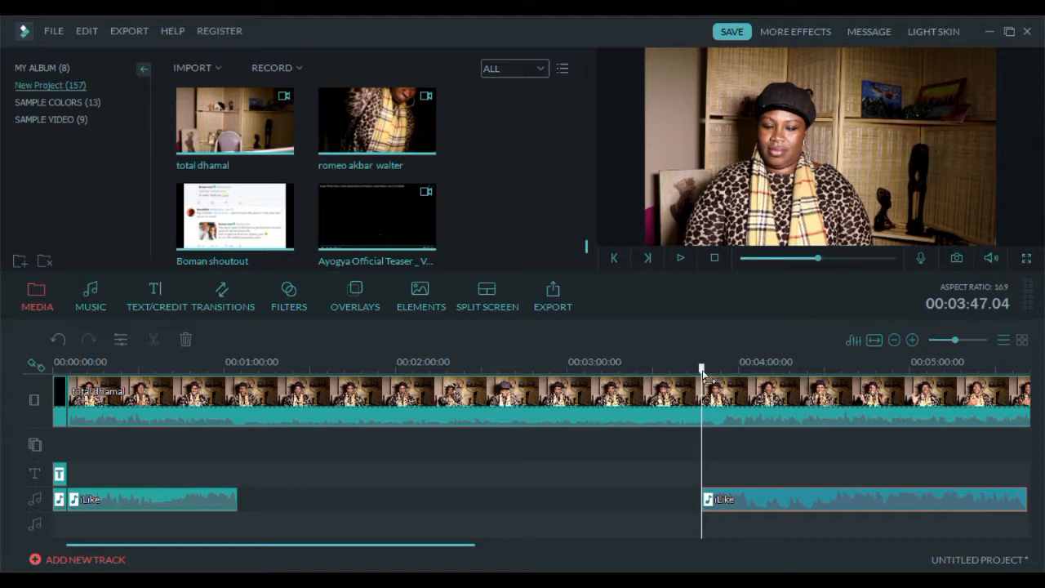
# - Add the Ayogya Official Teaser video to the picture-in-picture track starting at about 00:01:04
pyautogui.moveTo(702, 372); pyautogui.dragTo(240, 375)
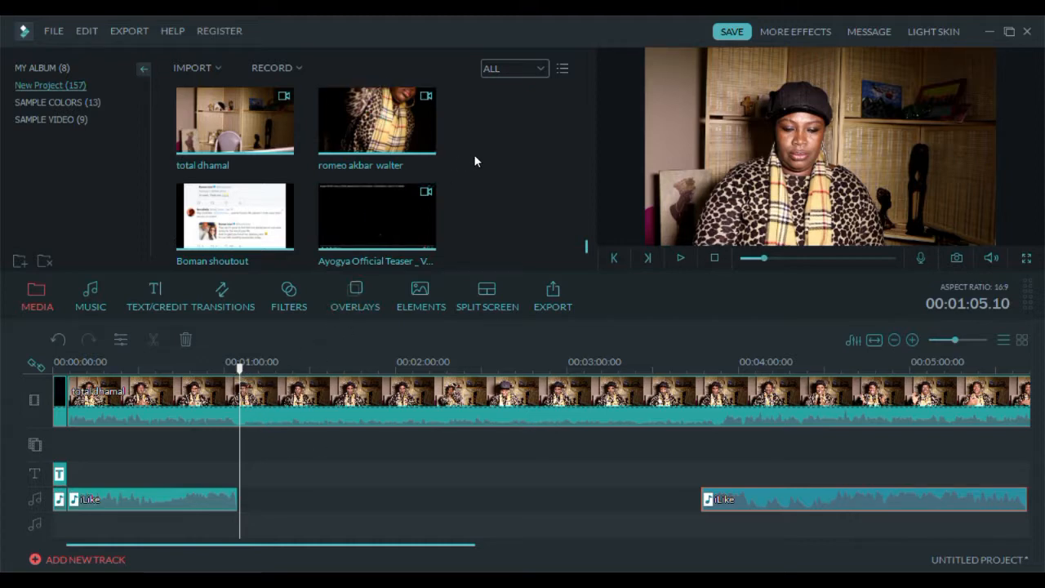
pyautogui.scroll(1, 475, 161)
pyautogui.scroll(-1, 494, 179)
pyautogui.scroll(-5, 500, 187)
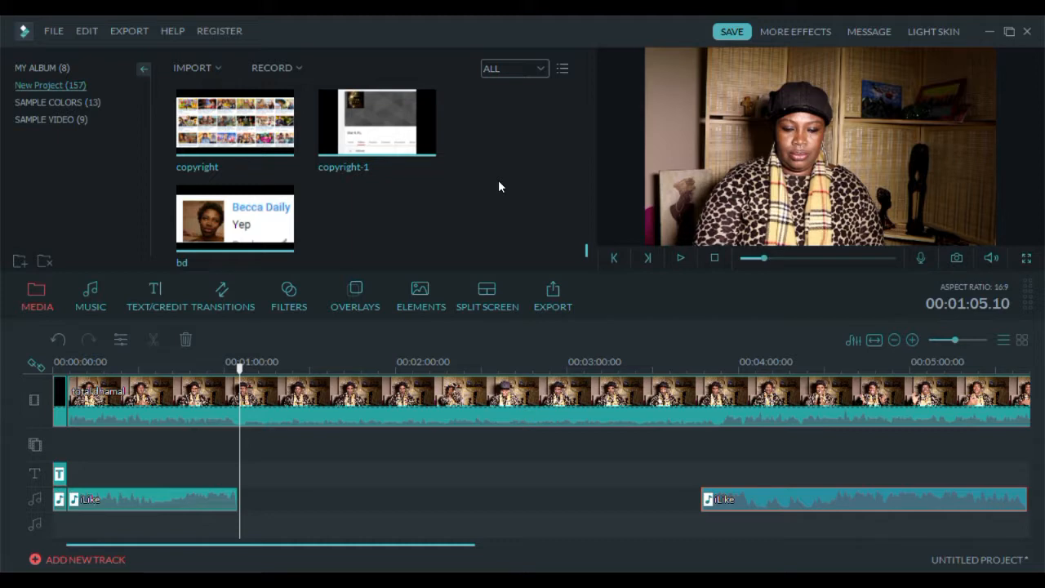
pyautogui.scroll(2, 500, 186)
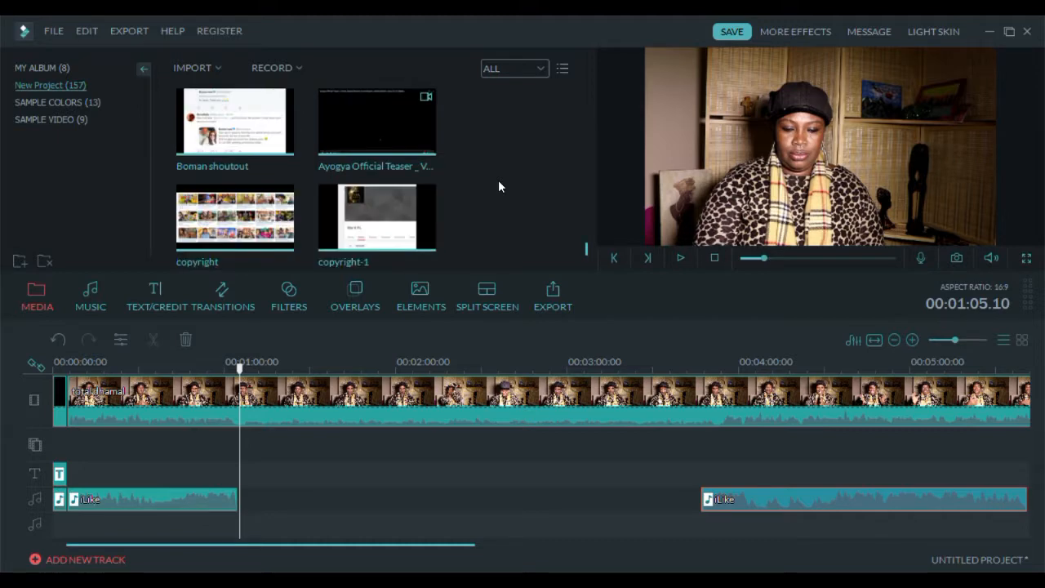
pyautogui.scroll(2, 499, 187)
pyautogui.moveTo(353, 197)
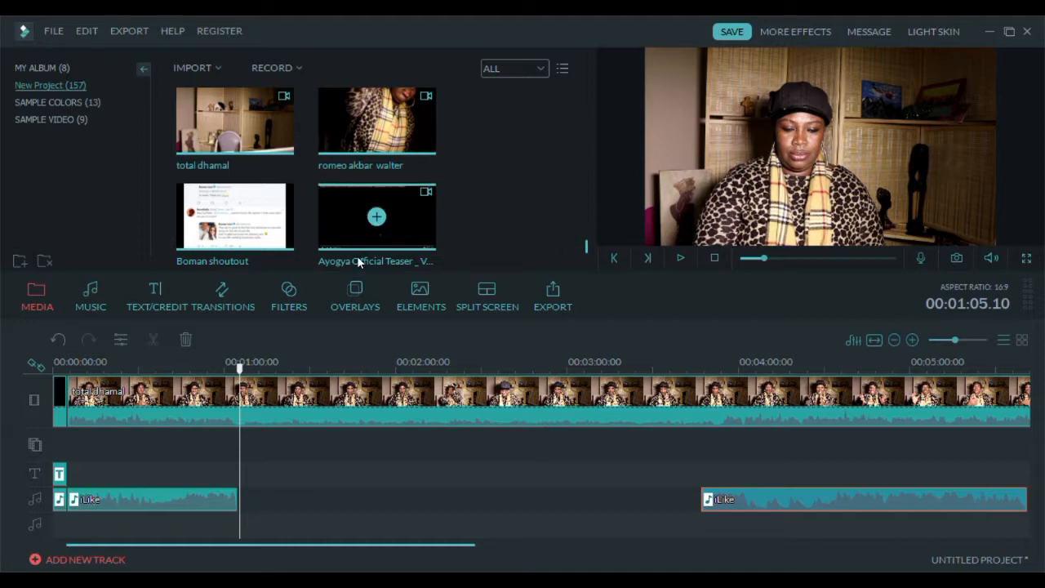
pyautogui.click(340, 205)
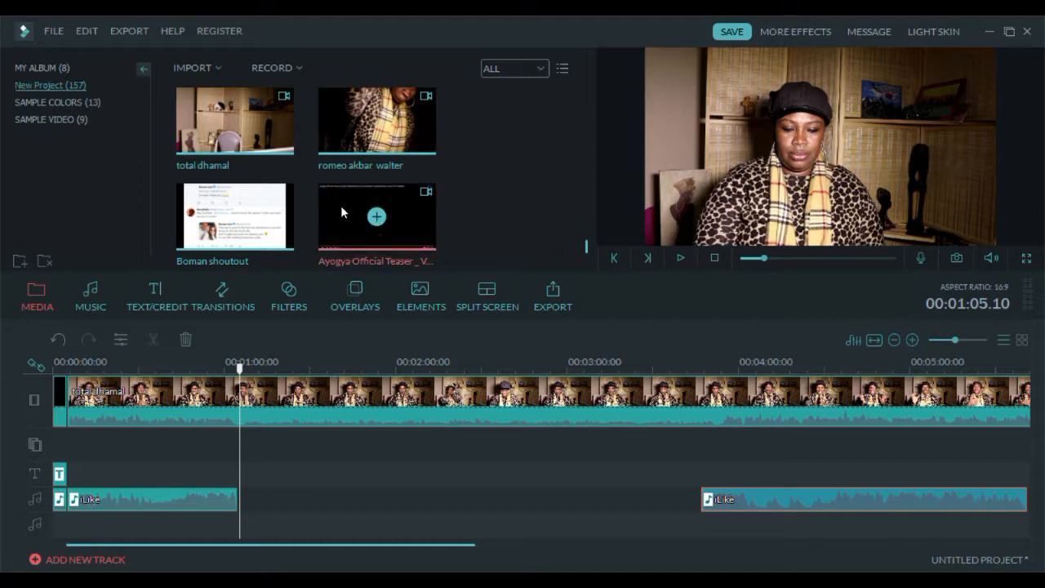
pyautogui.moveTo(366, 327); pyautogui.dragTo(258, 448)
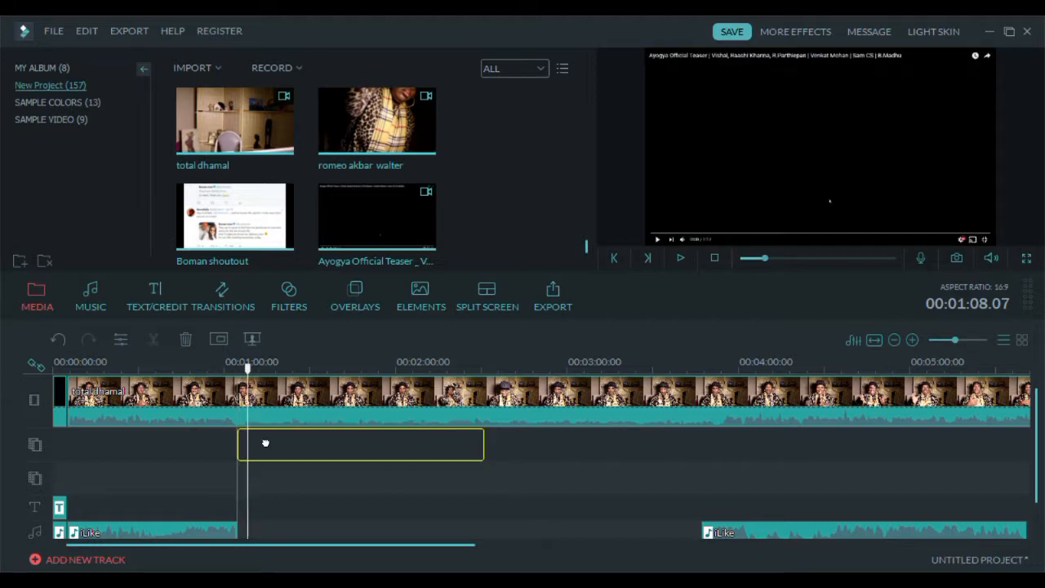
pyautogui.moveTo(265, 443); pyautogui.dragTo(266, 443)
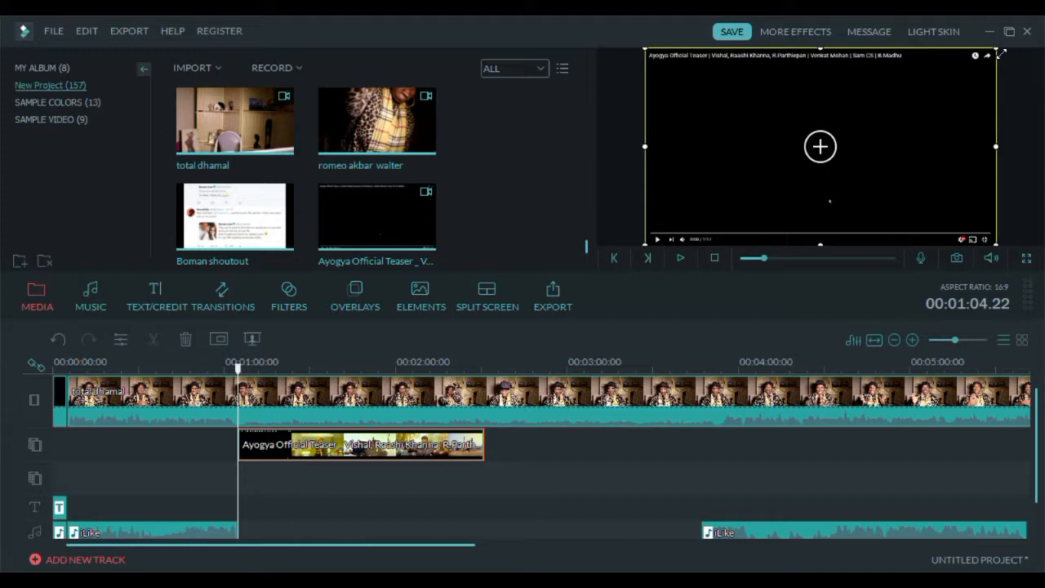
# - Shrink the teaser overlay and position it in the lower right part of the preview frame
pyautogui.moveTo(999, 53); pyautogui.dragTo(836, 153)
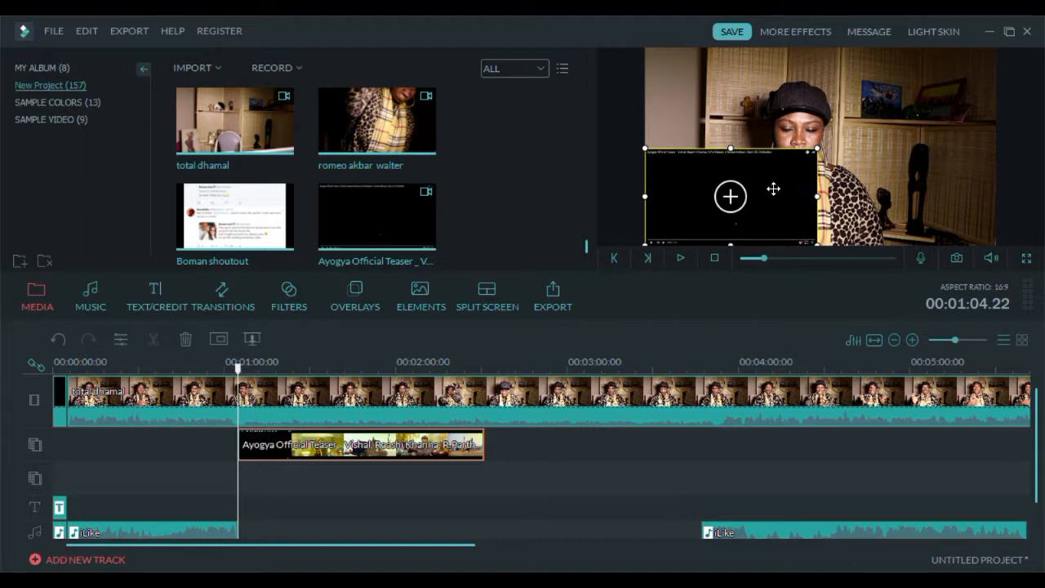
pyautogui.moveTo(775, 191); pyautogui.dragTo(945, 185)
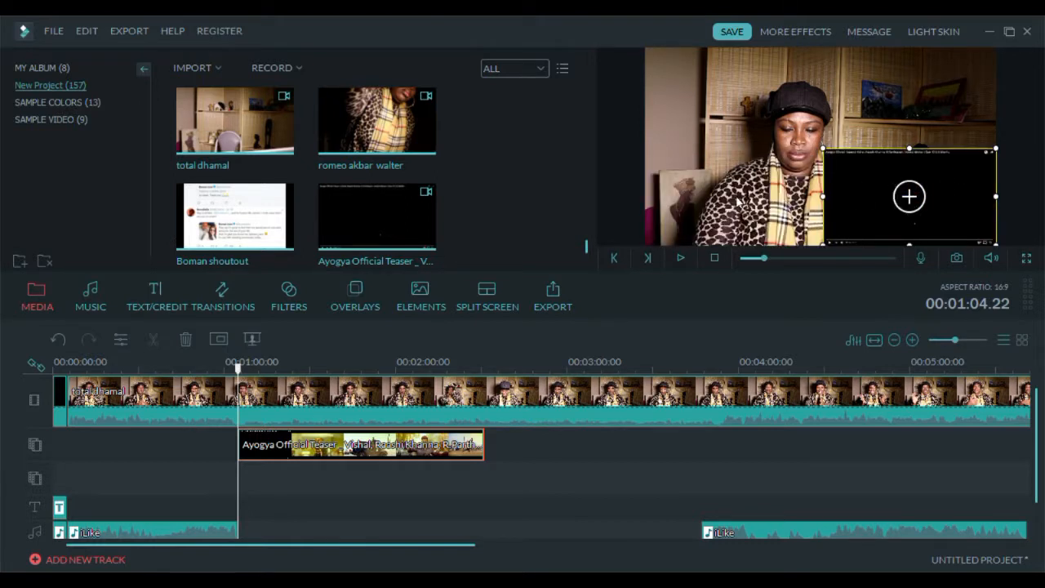
pyautogui.moveTo(870, 178); pyautogui.dragTo(774, 178)
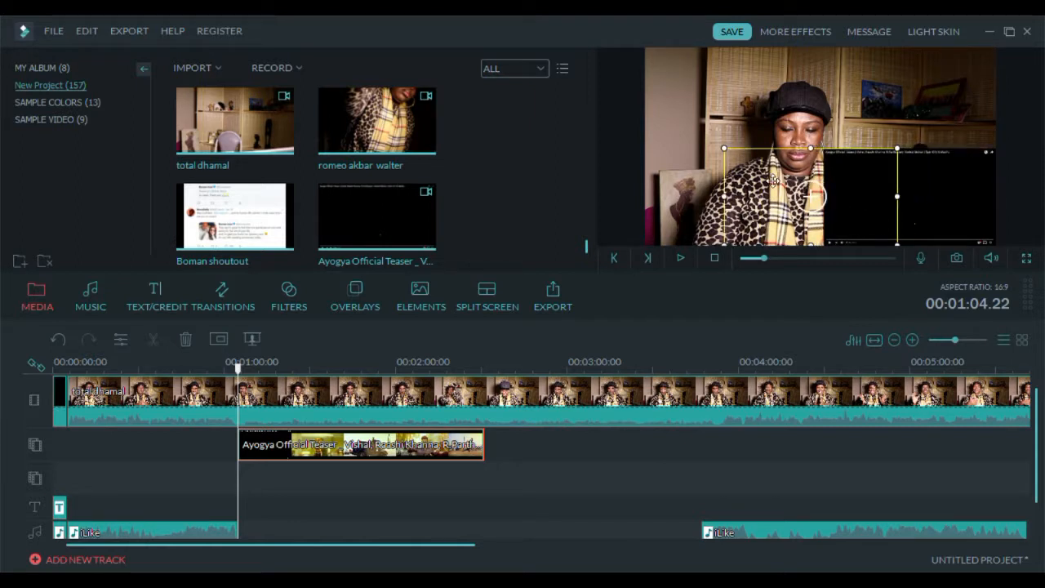
pyautogui.moveTo(814, 155); pyautogui.dragTo(812, 169)
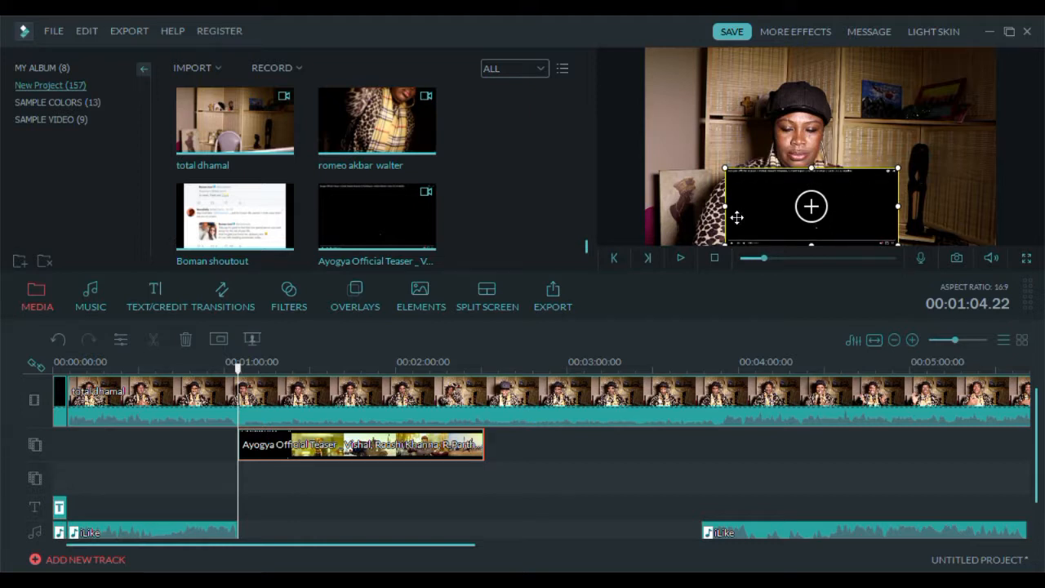
pyautogui.moveTo(733, 209); pyautogui.dragTo(713, 209)
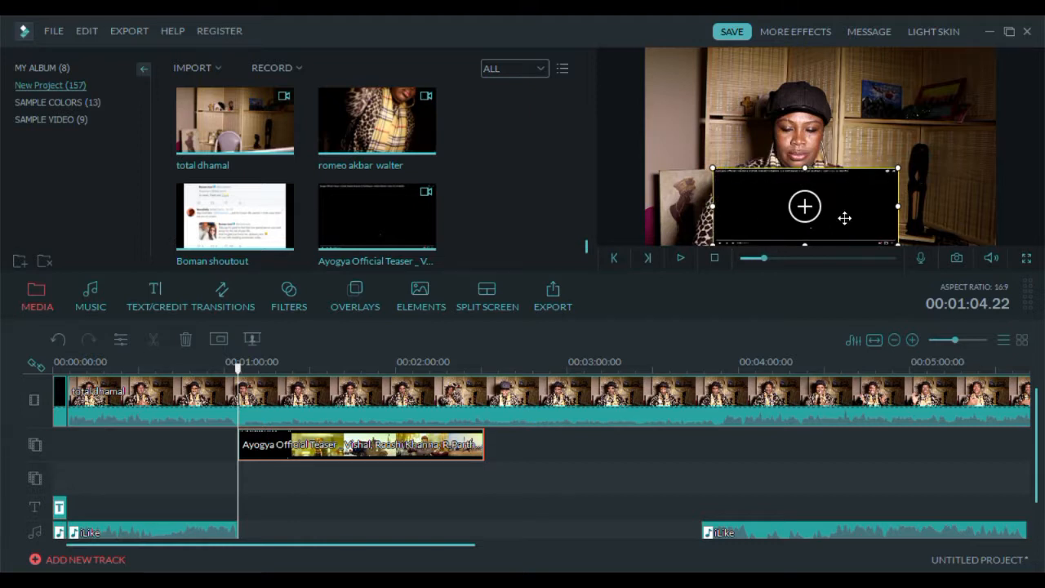
pyautogui.moveTo(906, 209); pyautogui.dragTo(914, 209)
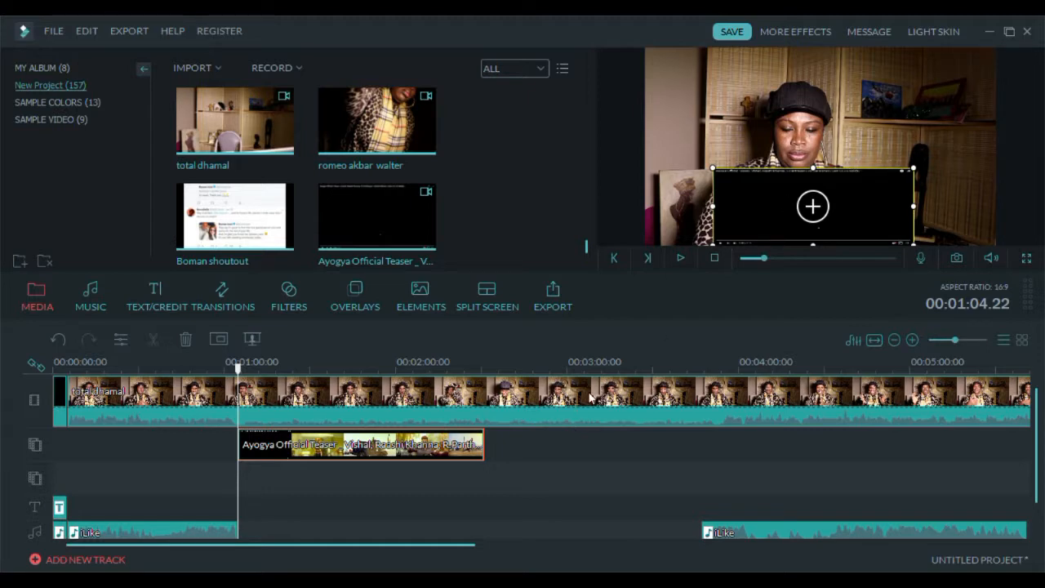
# - Play back the picture-in-picture section and the footage just after the teaser clip ends
pyautogui.click(680, 259)
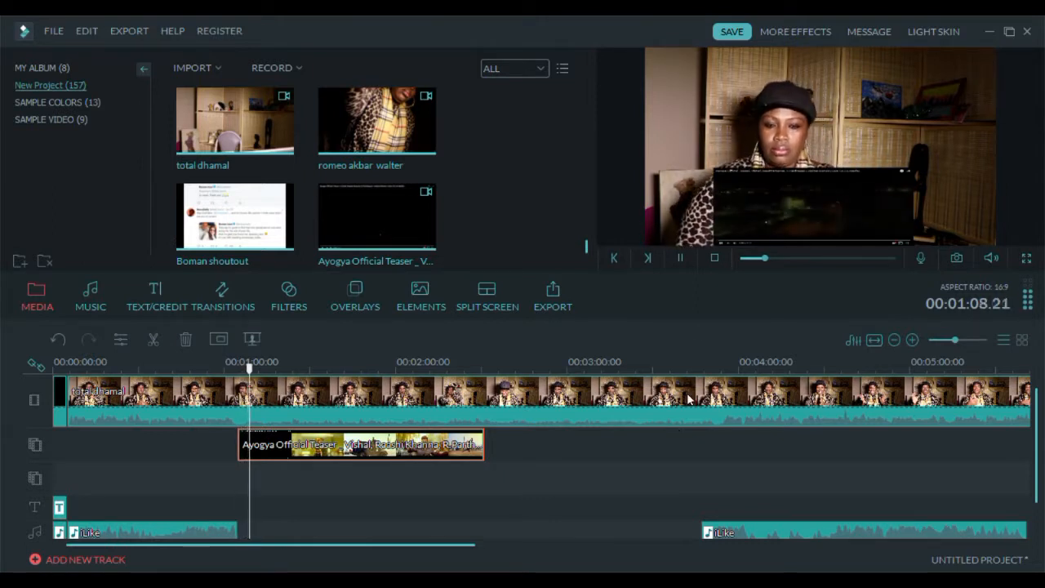
pyautogui.click(680, 255)
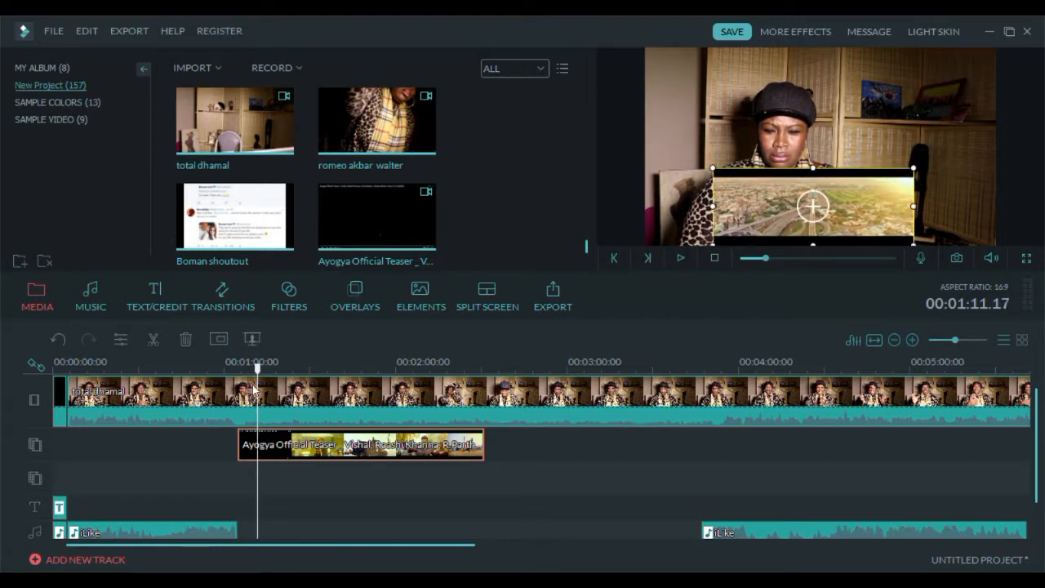
pyautogui.moveTo(257, 370); pyautogui.dragTo(488, 366)
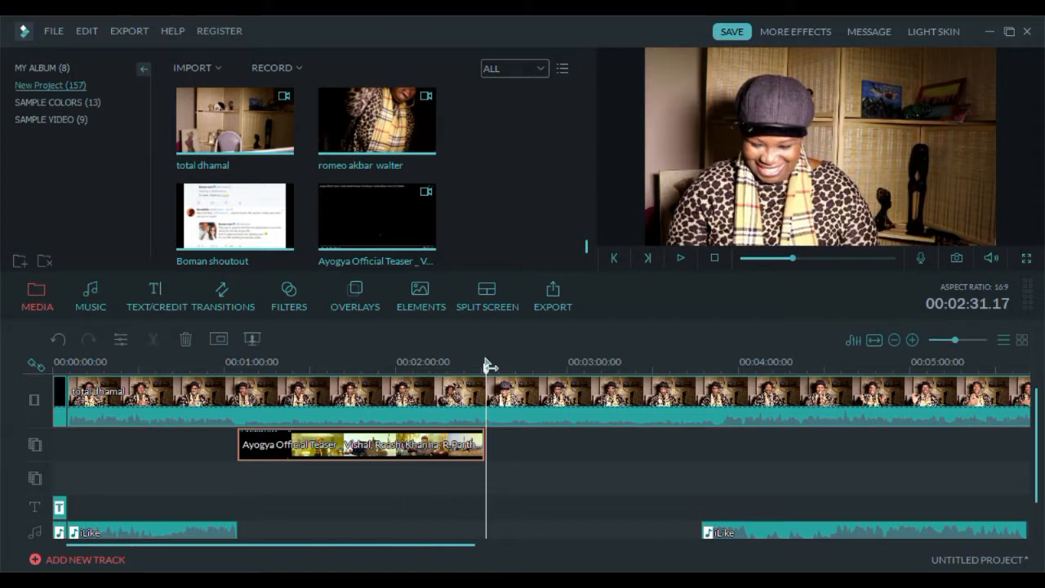
pyautogui.moveTo(489, 367); pyautogui.dragTo(485, 366)
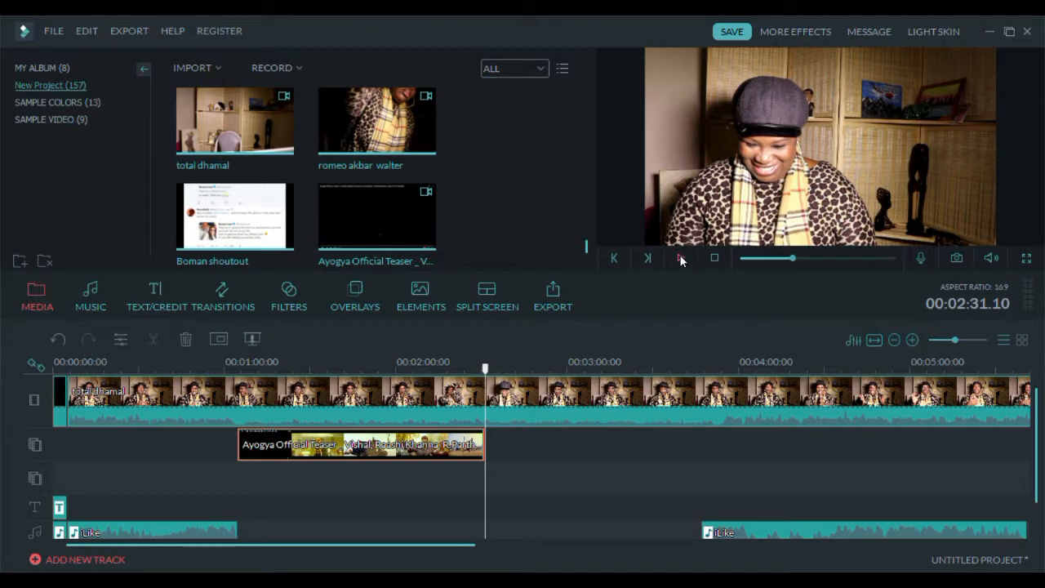
pyautogui.click(680, 258)
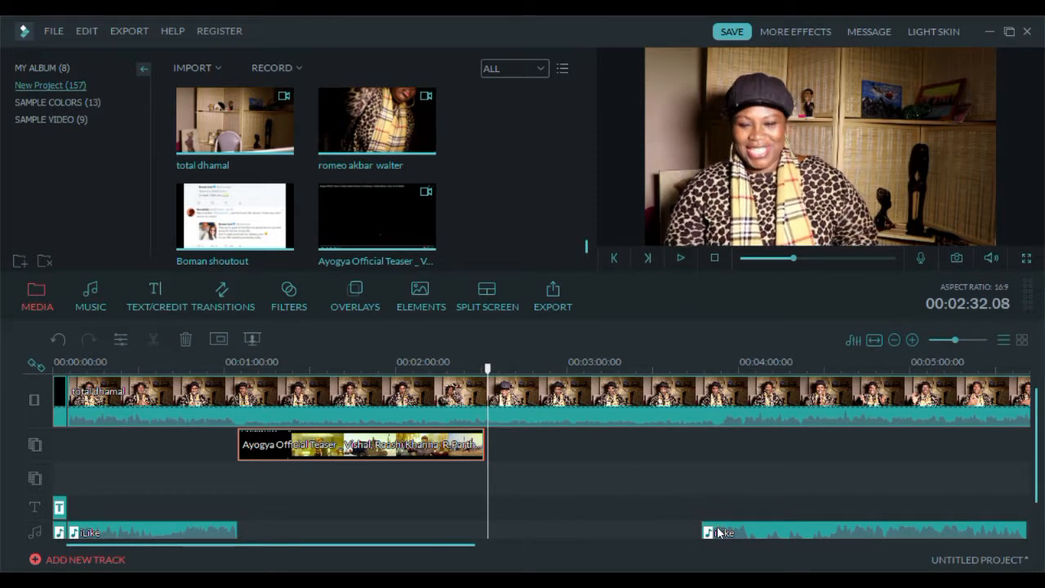
# - Move the second iLike audio segment to start at about 00:02:31, where the teaser ends, and preview it
pyautogui.moveTo(719, 532); pyautogui.dragTo(505, 497)
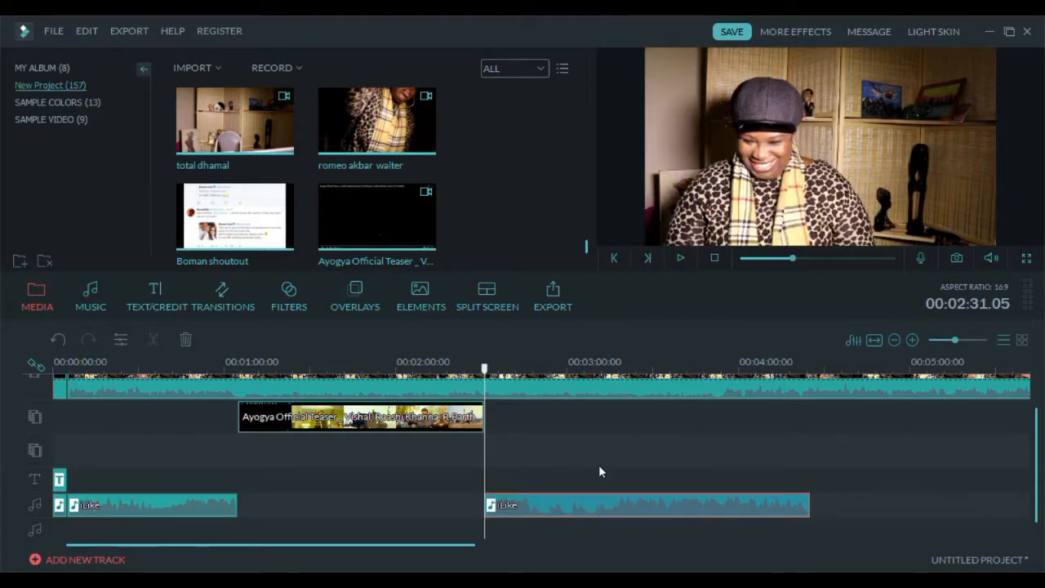
pyautogui.scroll(1, 598, 472)
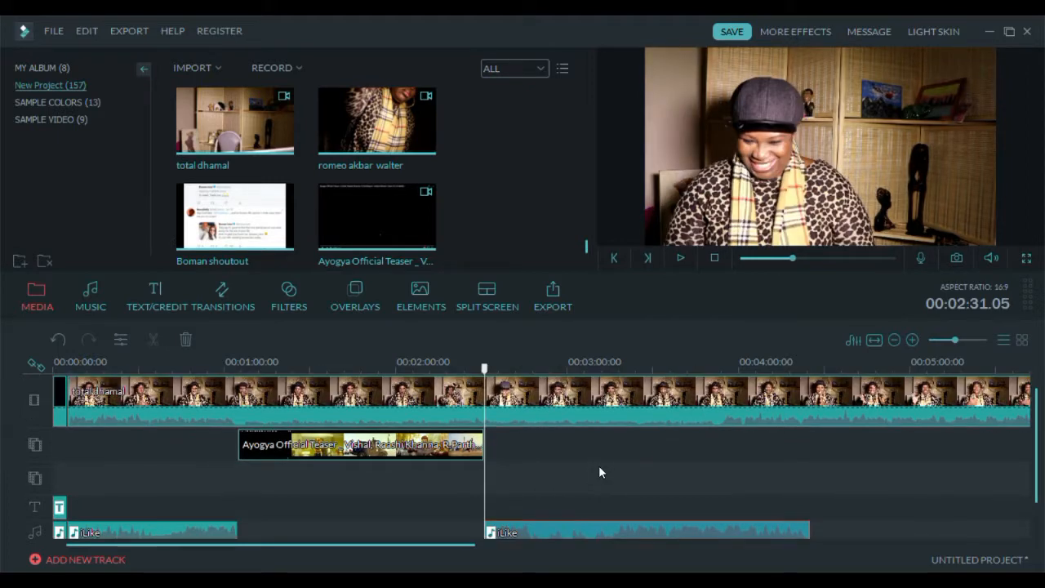
pyautogui.click(679, 259)
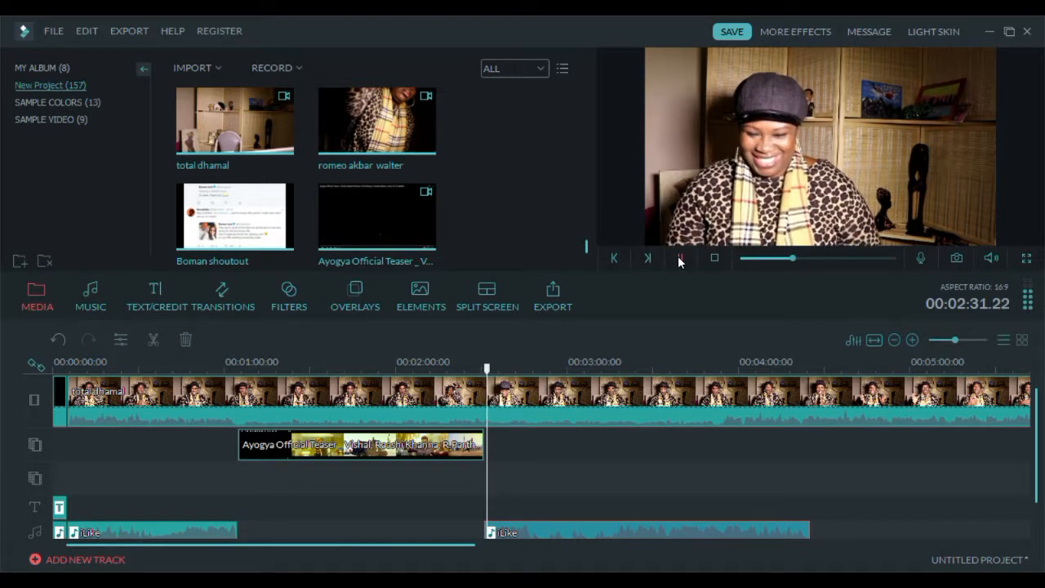
pyautogui.click(680, 258)
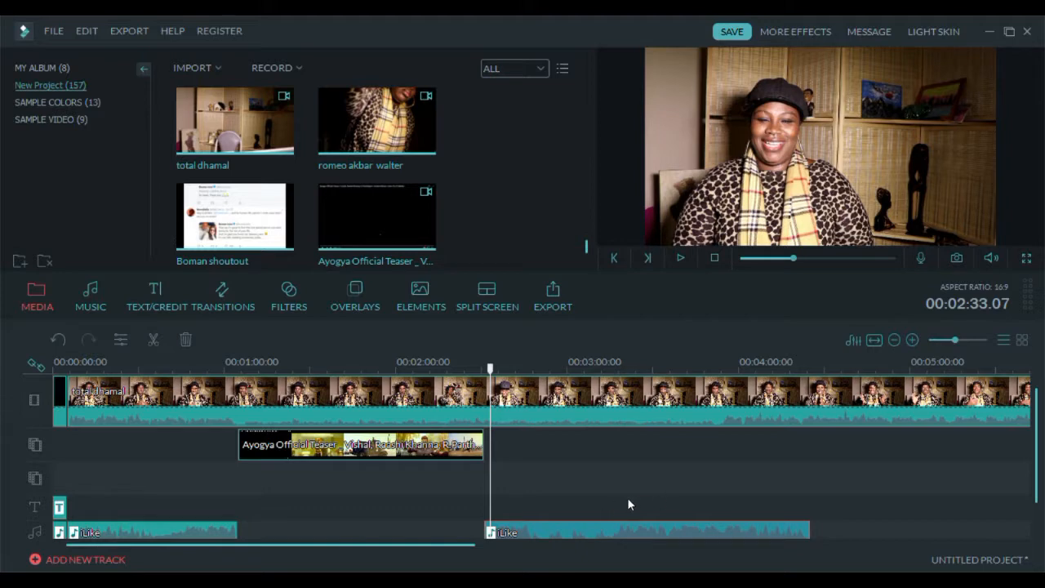
pyautogui.hotkey('ctrl', 'b')
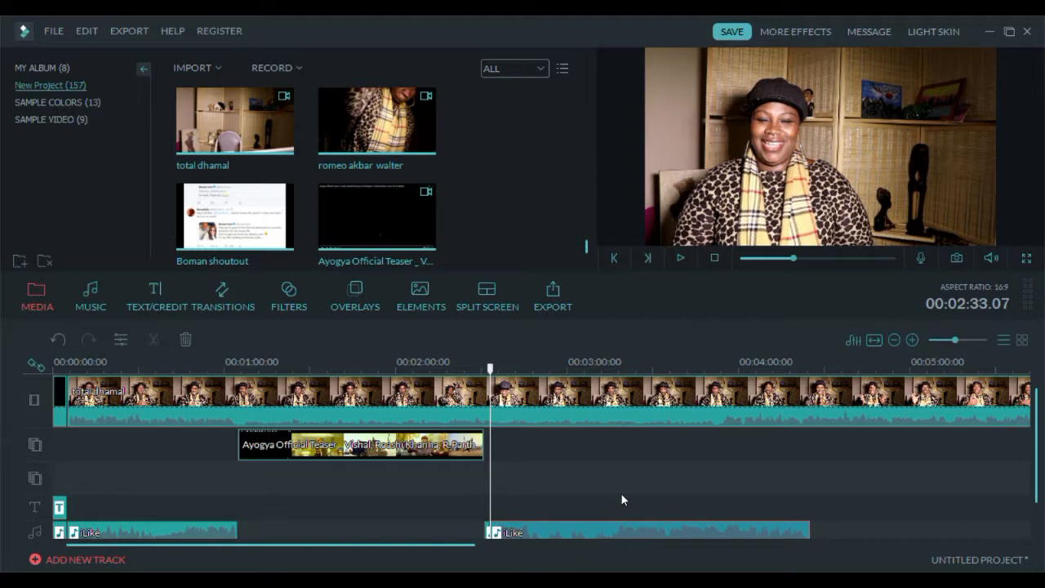
pyautogui.click(57, 338)
pyautogui.doubleClick(586, 522)
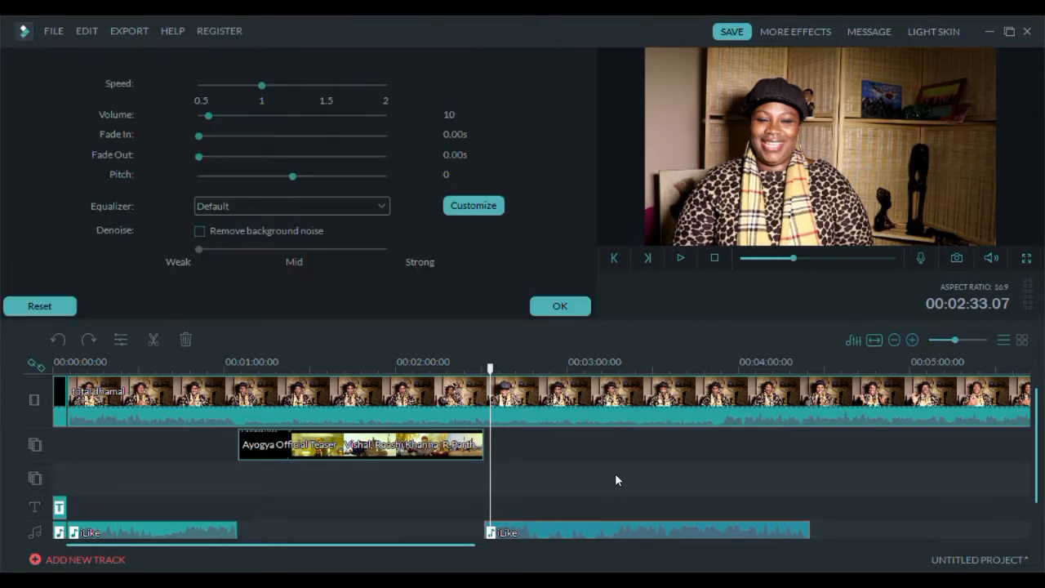
pyautogui.click(558, 306)
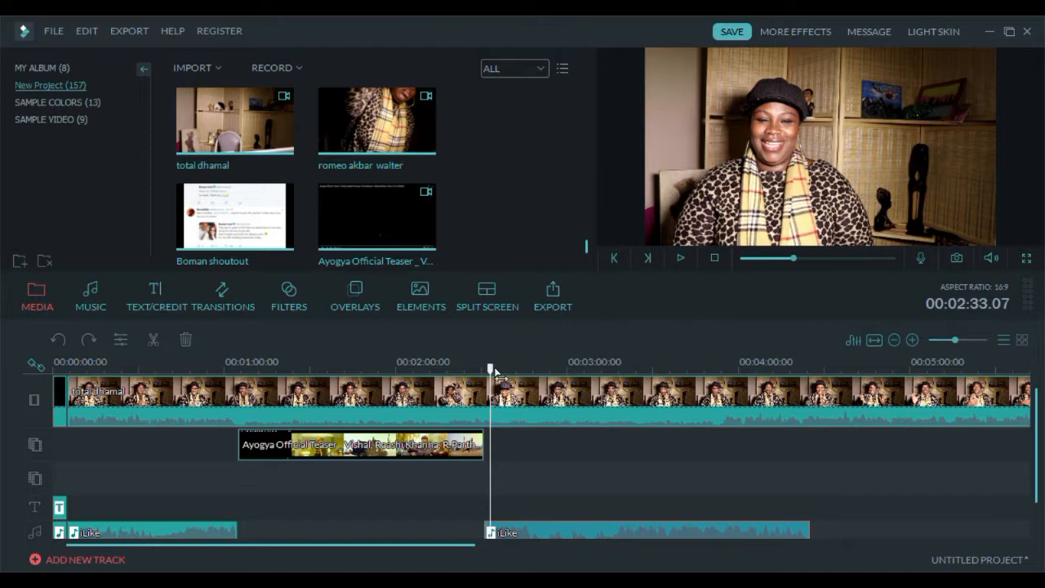
# - Split the total dhamal footage at about 00:04:24 and delete the part after the cut
pyautogui.moveTo(490, 369); pyautogui.dragTo(813, 384)
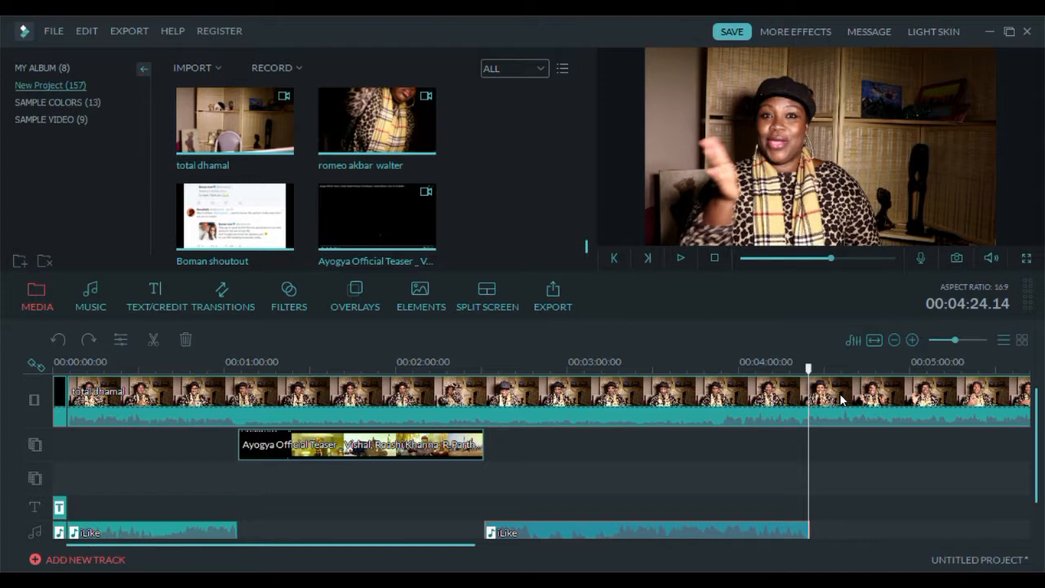
pyautogui.click(841, 399)
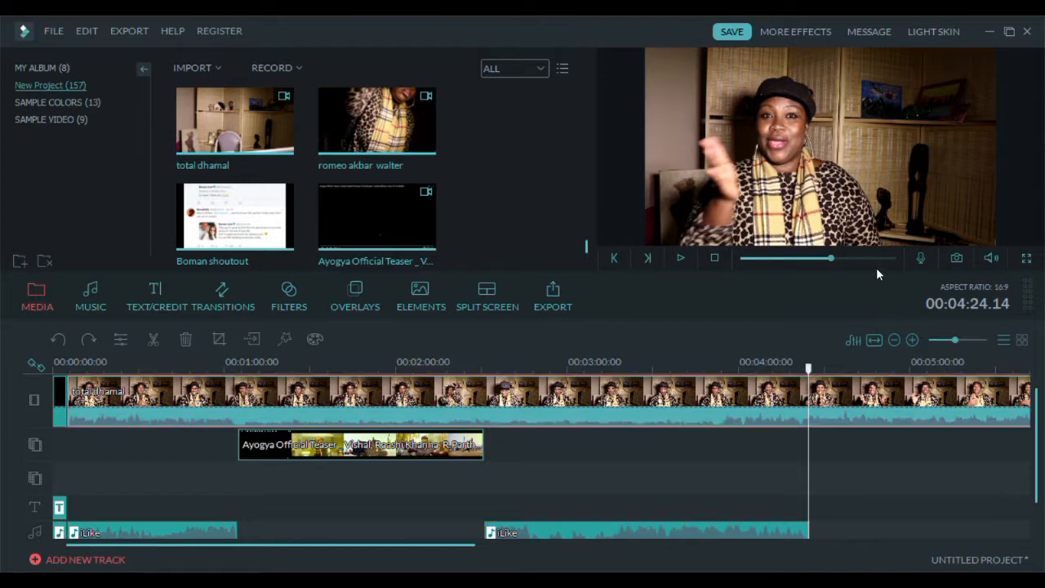
pyautogui.hotkey('ctrl', 'b')
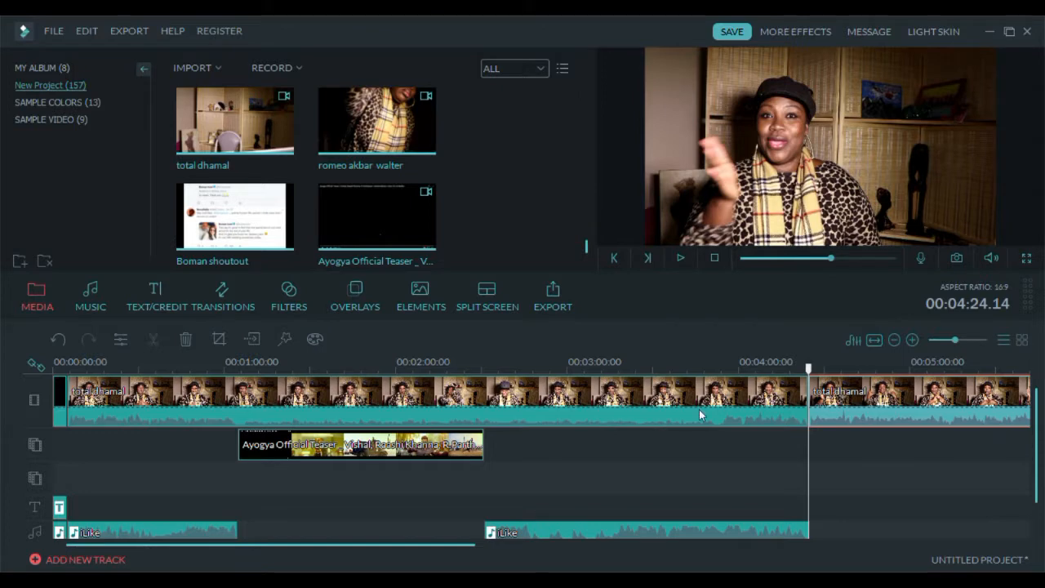
pyautogui.click(183, 339)
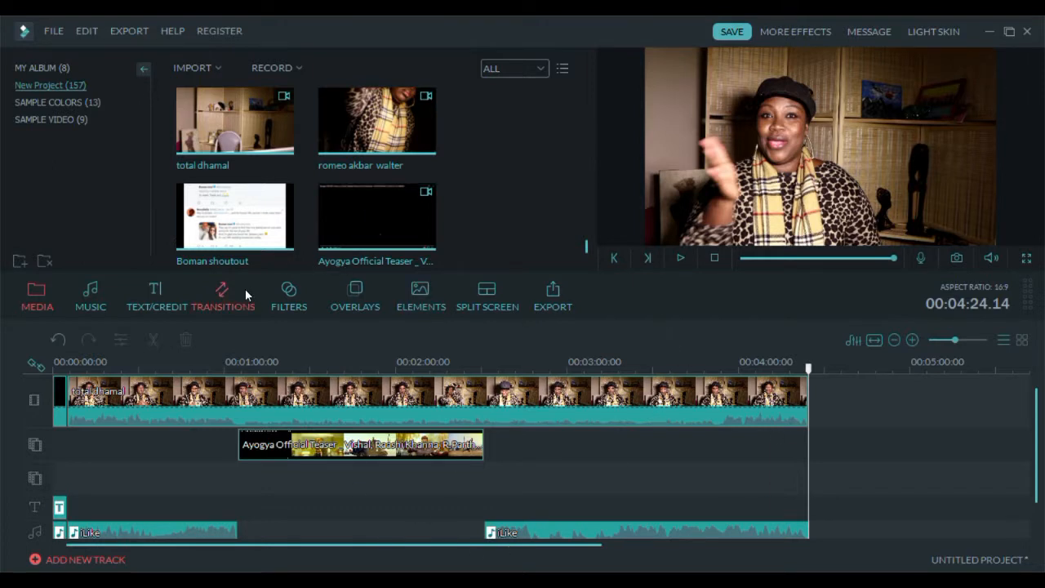
# - Apply the Floating Circle transition between the BeccaDaily title and the total dhamal footage
pyautogui.click(233, 306)
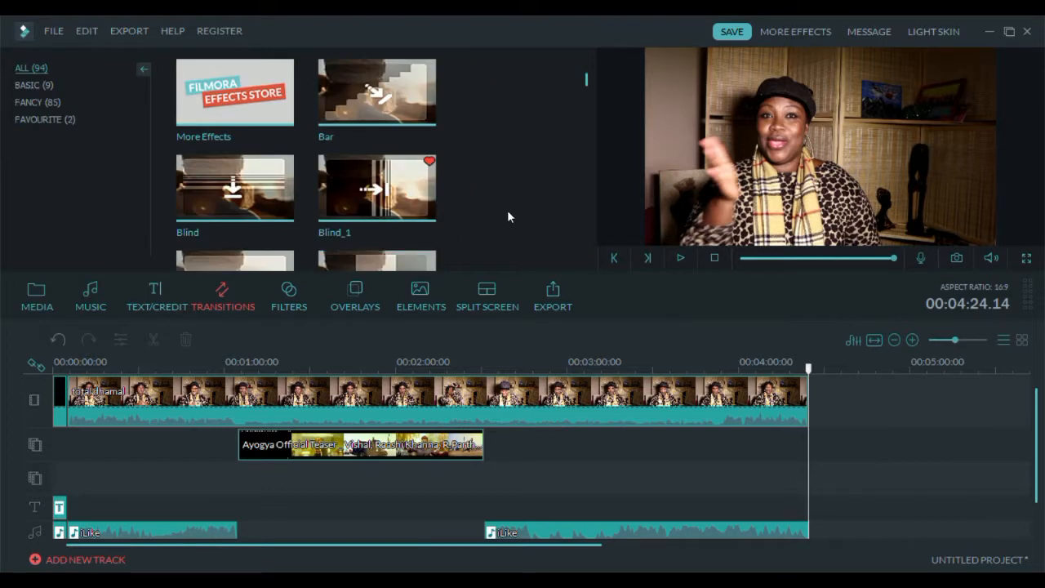
pyautogui.scroll(-10, 491, 200)
pyautogui.scroll(-5, 491, 204)
pyautogui.scroll(-15, 492, 205)
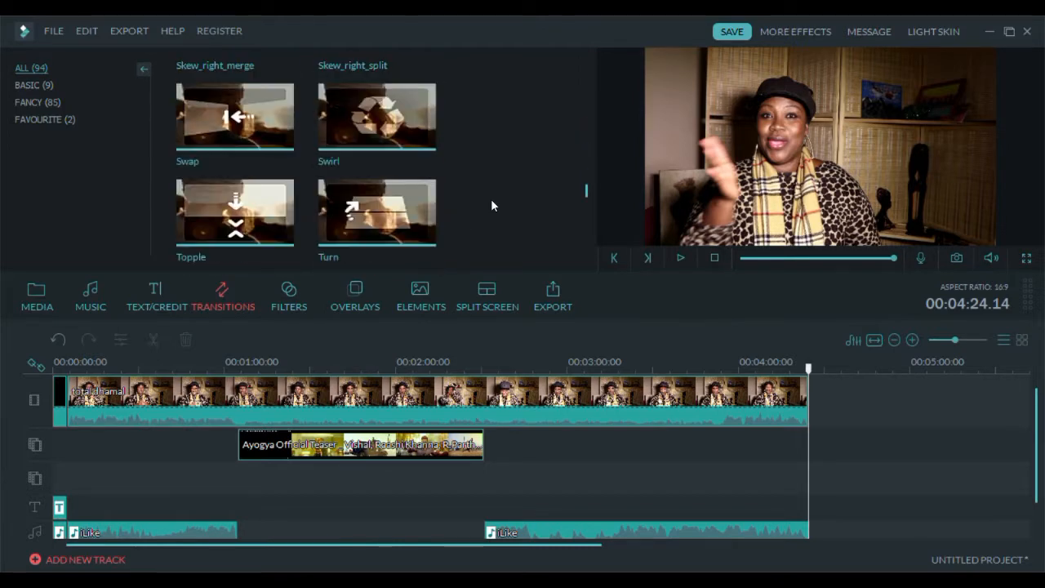
pyautogui.scroll(-3, 491, 204)
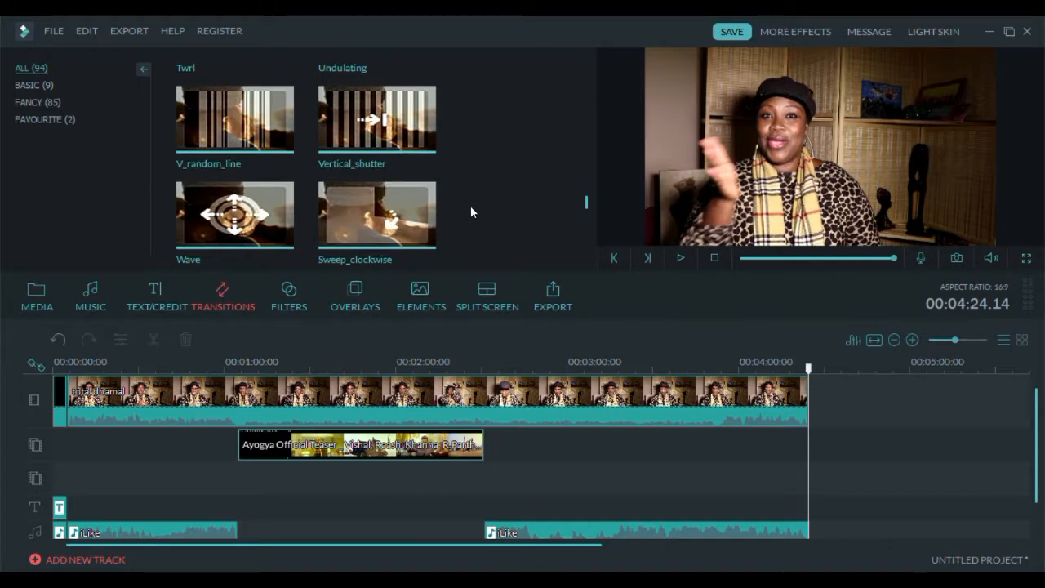
pyautogui.scroll(-2, 471, 208)
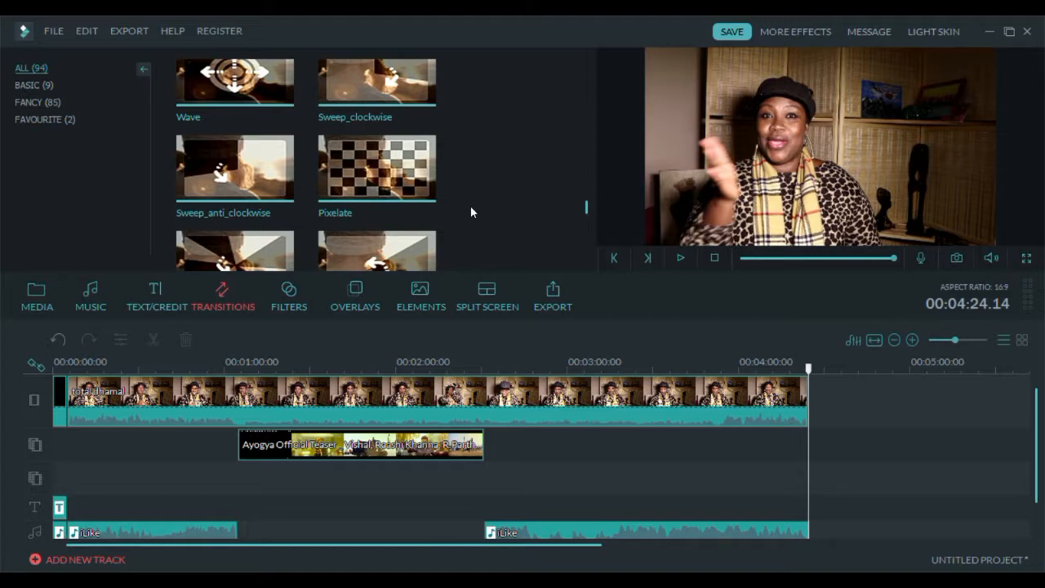
pyautogui.scroll(-6, 471, 209)
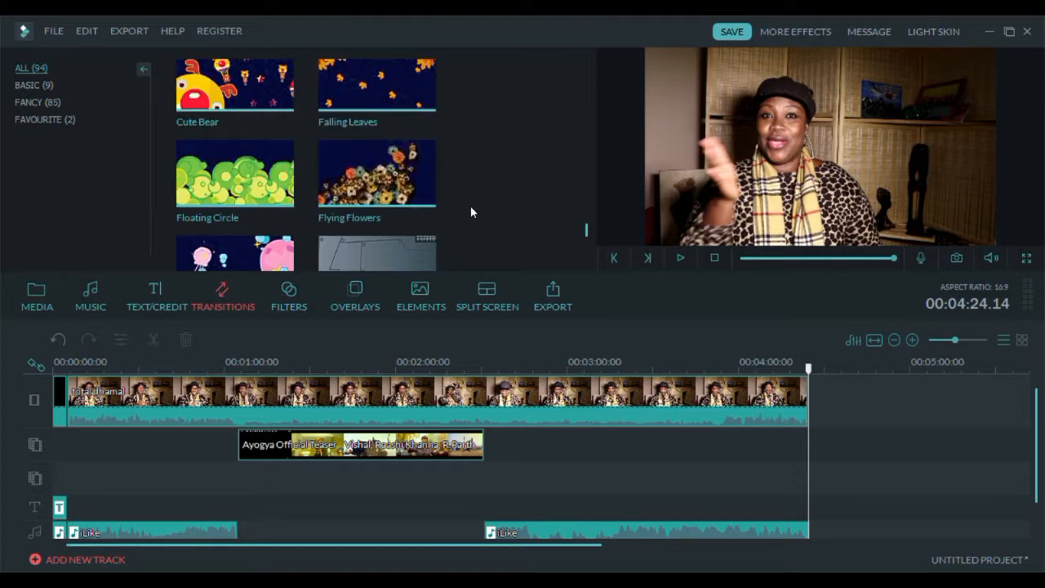
pyautogui.click(261, 172)
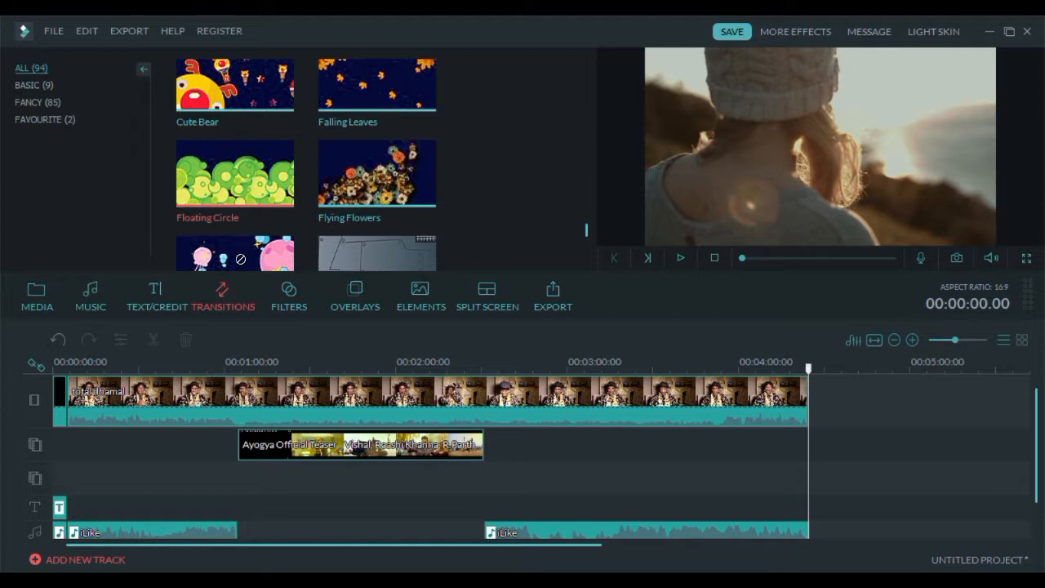
pyautogui.click(65, 379)
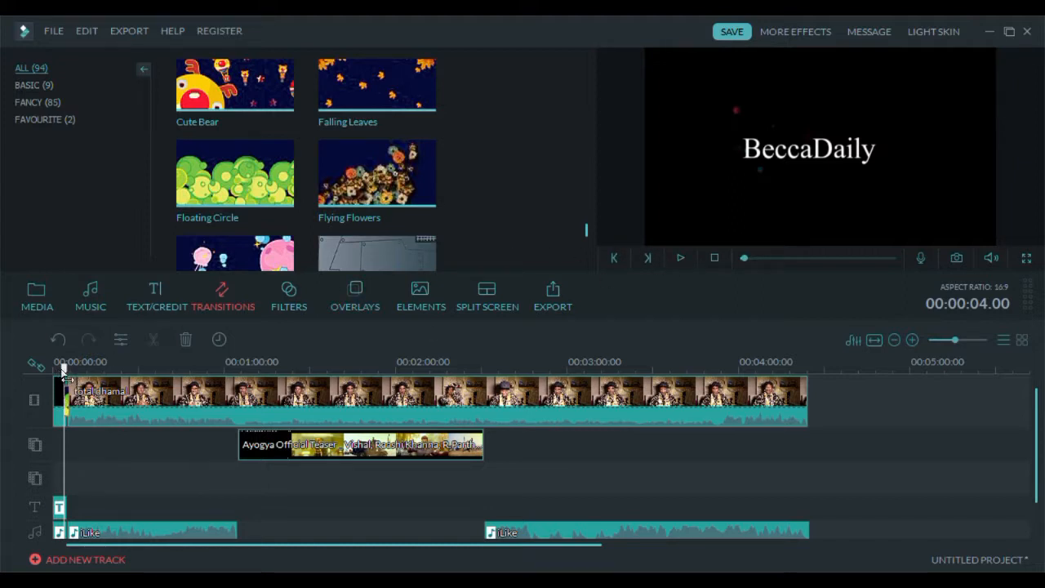
# - Play back the opening of the project from the start
pyautogui.moveTo(64, 368); pyautogui.dragTo(54, 368)
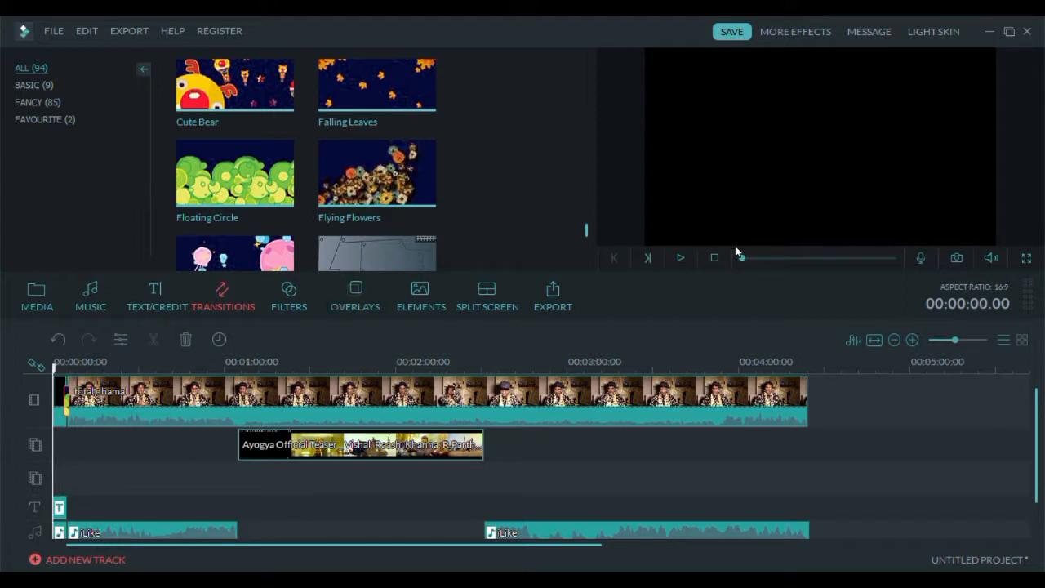
pyautogui.click(681, 259)
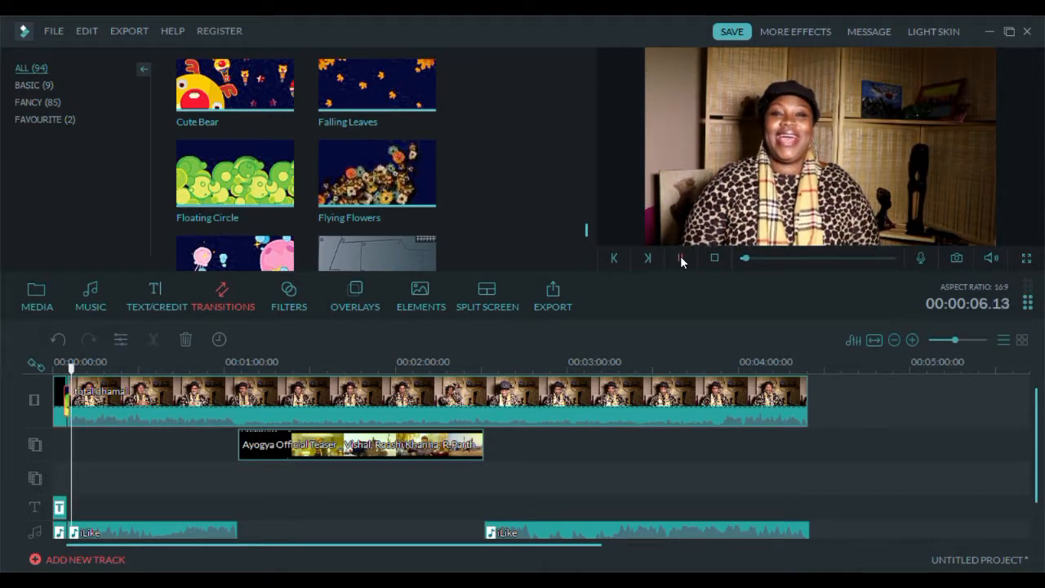
pyautogui.click(682, 259)
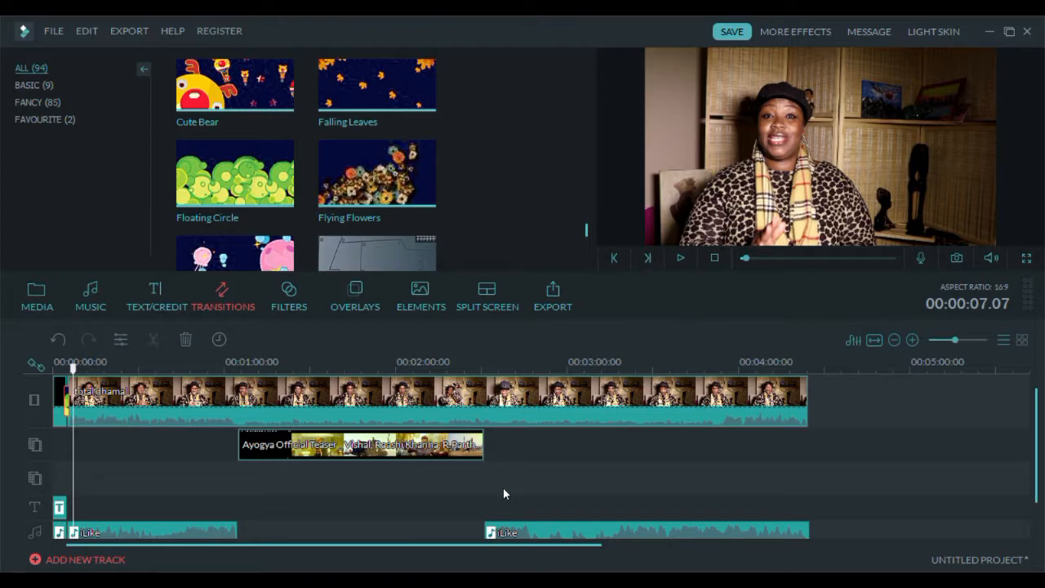
# - Split the footage at about 00:01:04 and place a Floating Circle transition at the cut
pyautogui.moveTo(73, 366); pyautogui.dragTo(238, 366)
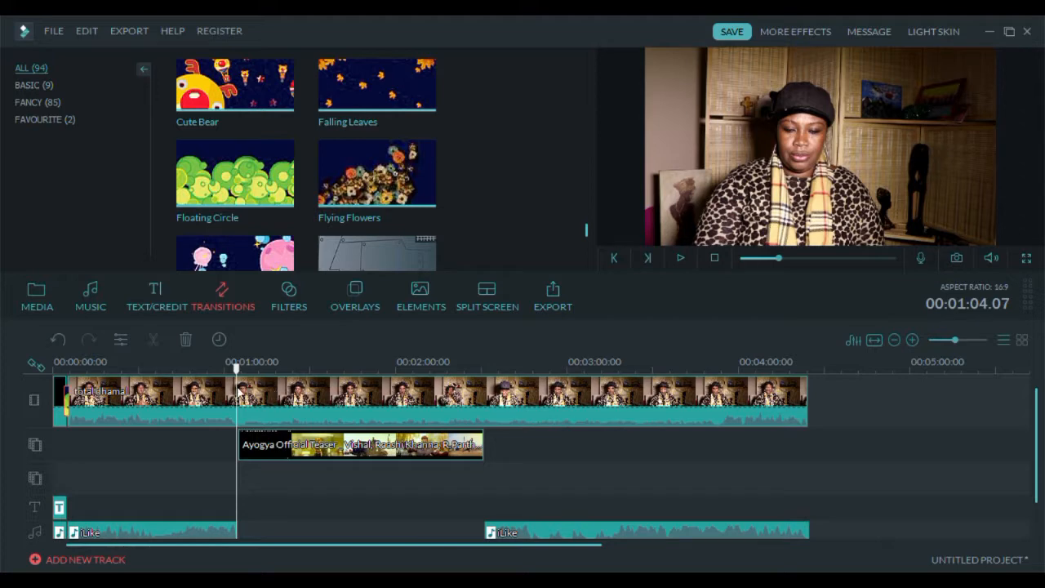
pyautogui.click(243, 393)
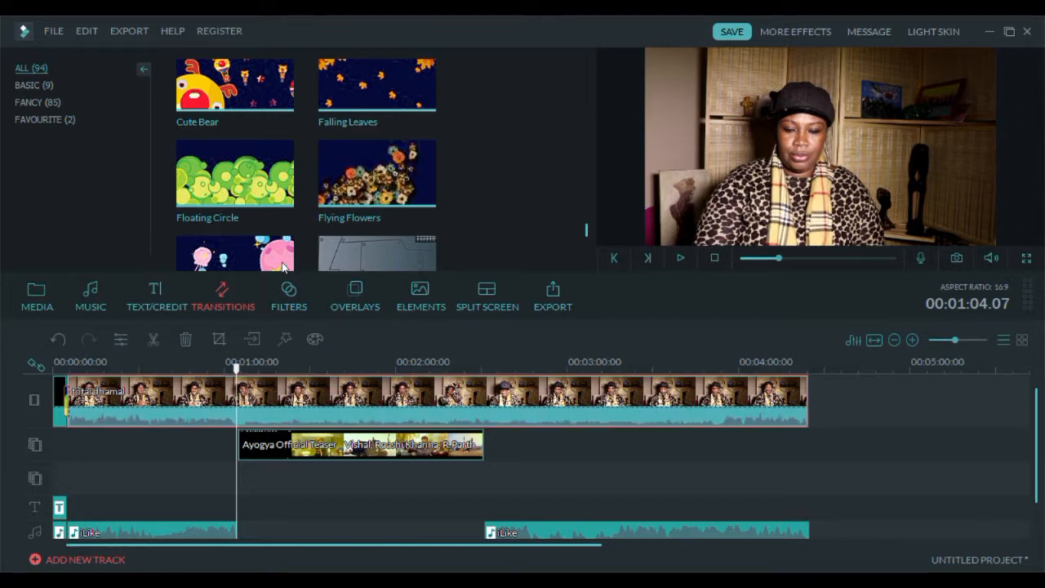
pyautogui.hotkey('ctrl', 'b')
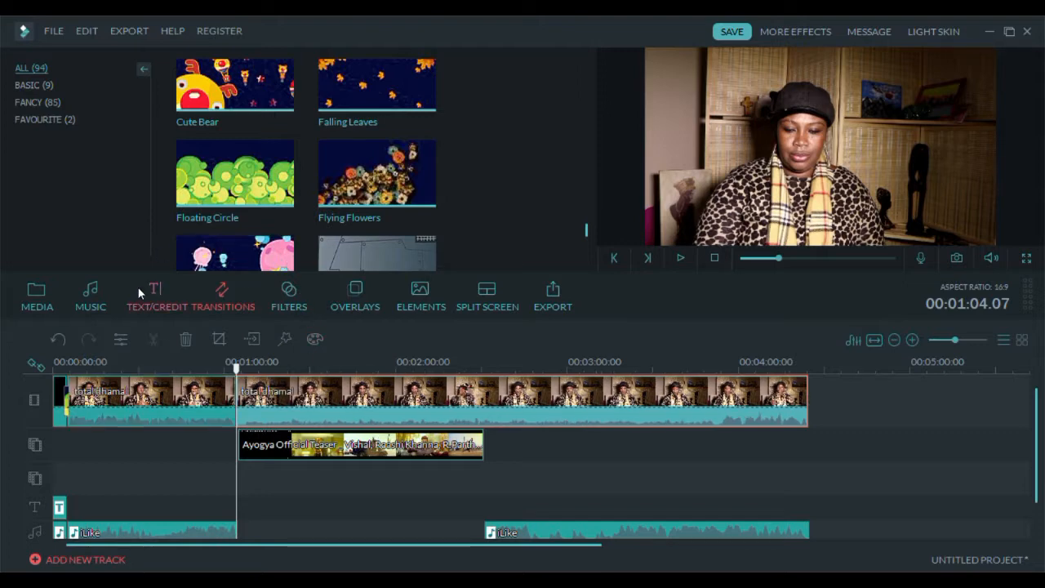
pyautogui.moveTo(217, 176); pyautogui.dragTo(238, 378)
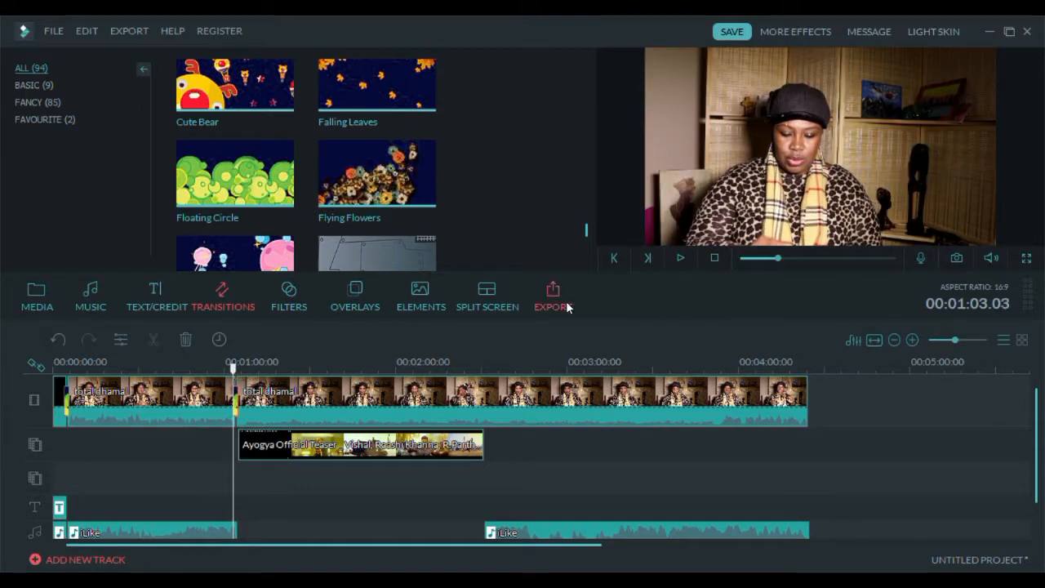
pyautogui.click(682, 258)
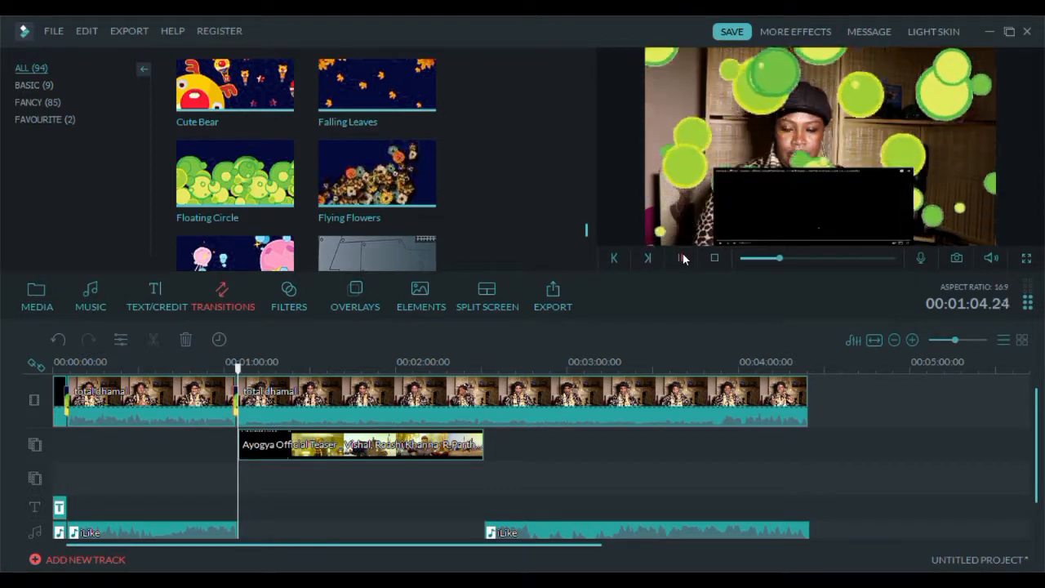
pyautogui.click(682, 257)
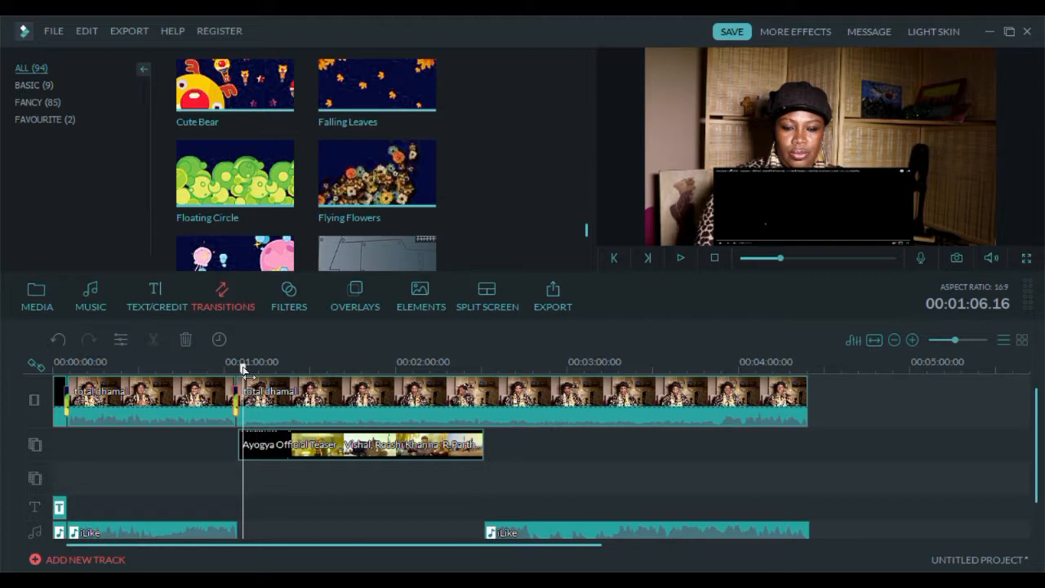
# - Split the footage at about 00:02:31, where the teaser ends, and add a Floating Circle transition there
pyautogui.moveTo(243, 369); pyautogui.dragTo(484, 358)
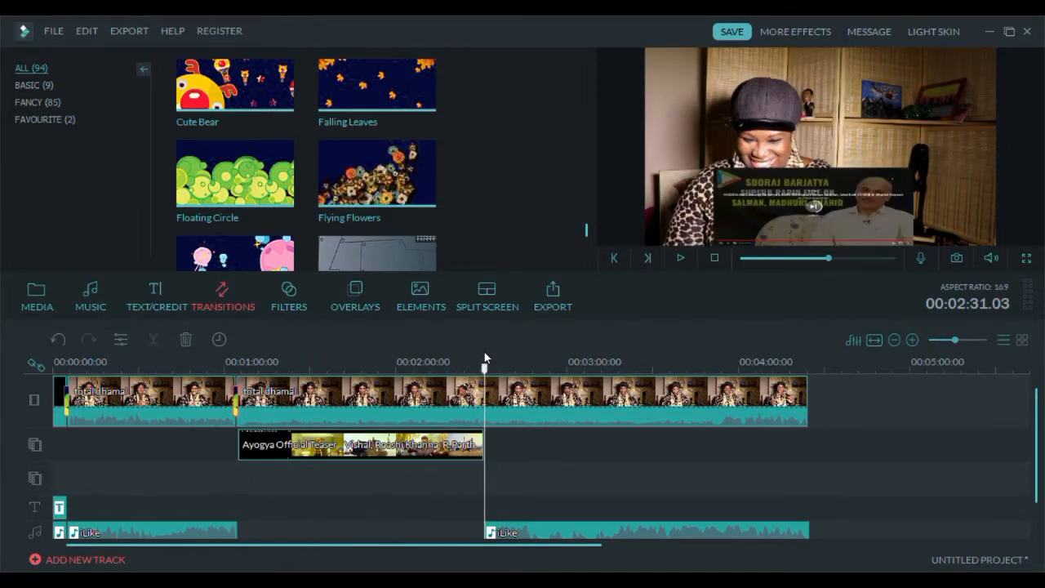
pyautogui.click(489, 398)
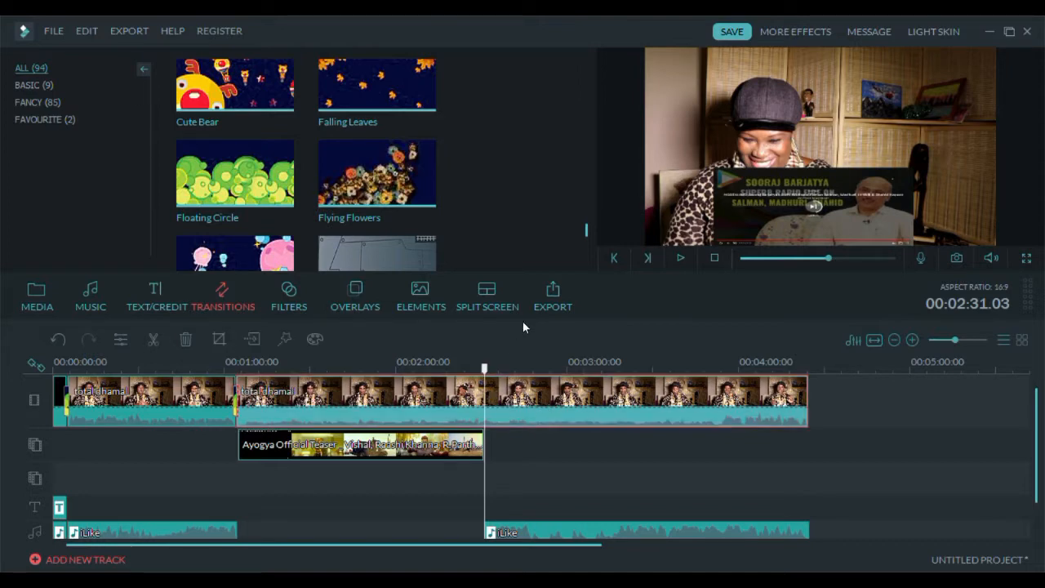
pyautogui.hotkey('ctrl', 'b')
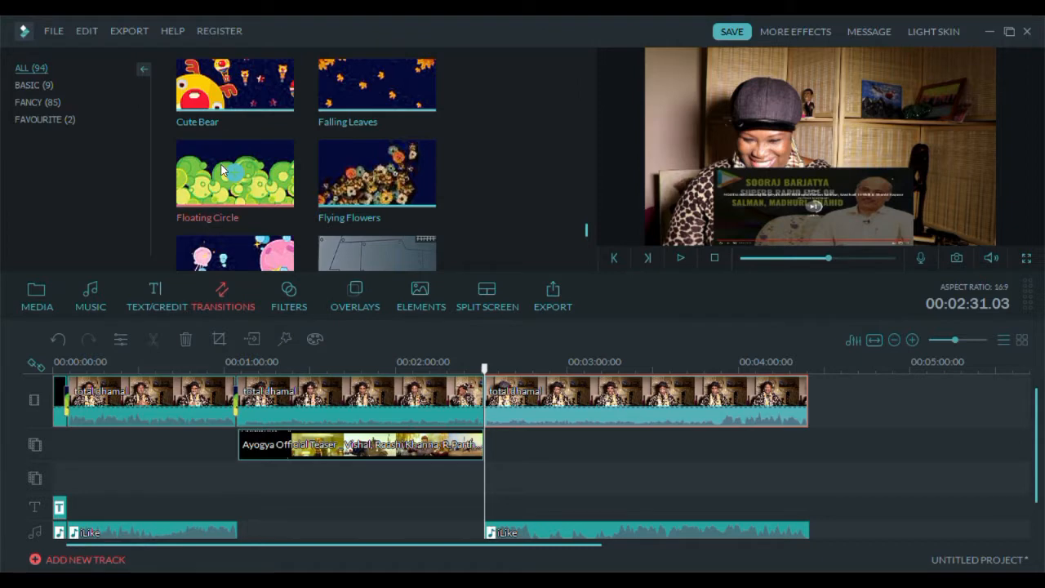
pyautogui.click(261, 211)
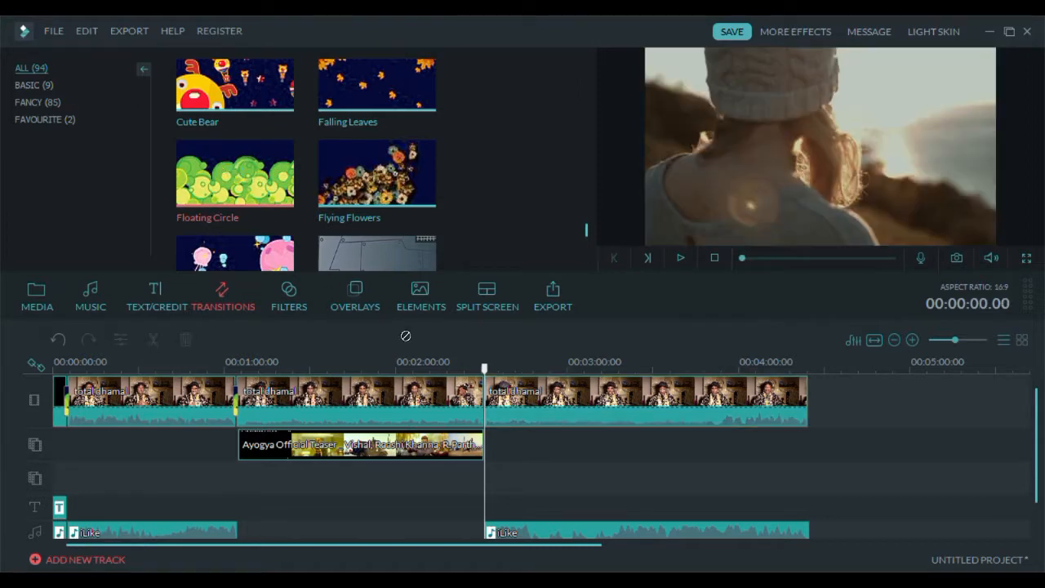
pyautogui.click(486, 369)
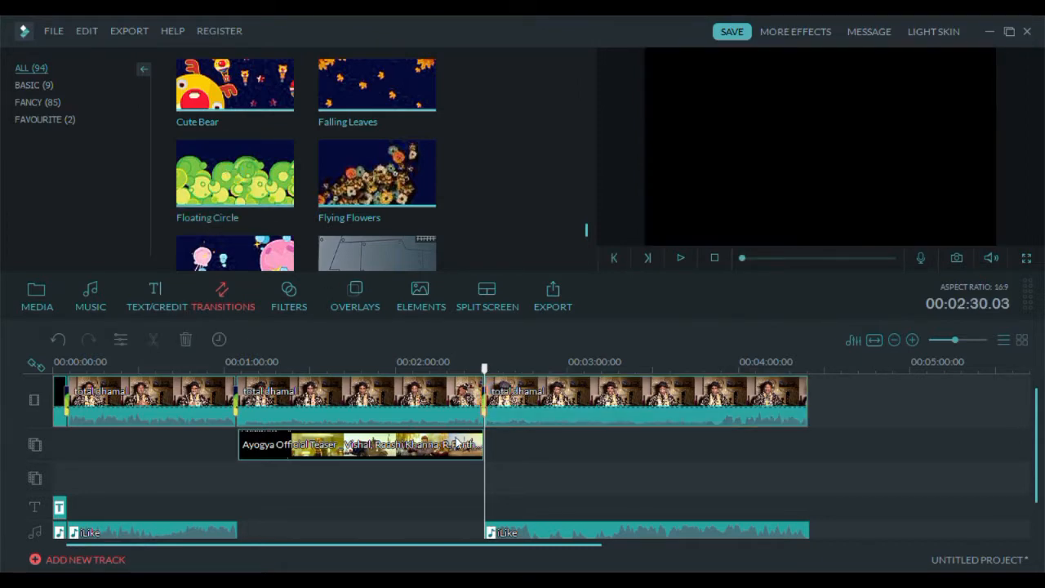
pyautogui.click(481, 370)
# - Play back the footage after the second transition and scrub to the end of the timeline
pyautogui.click(680, 257)
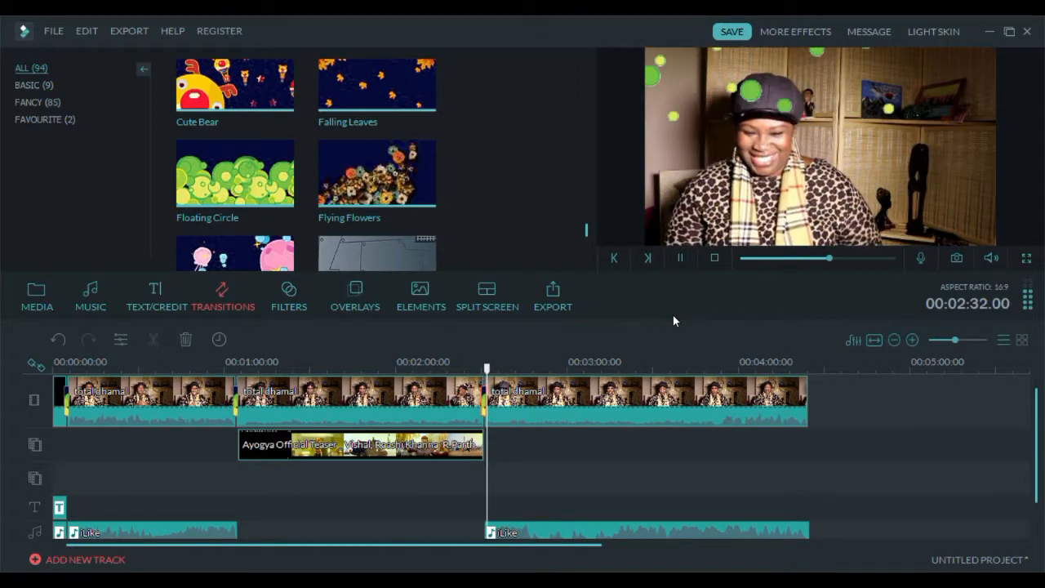
pyautogui.click(682, 257)
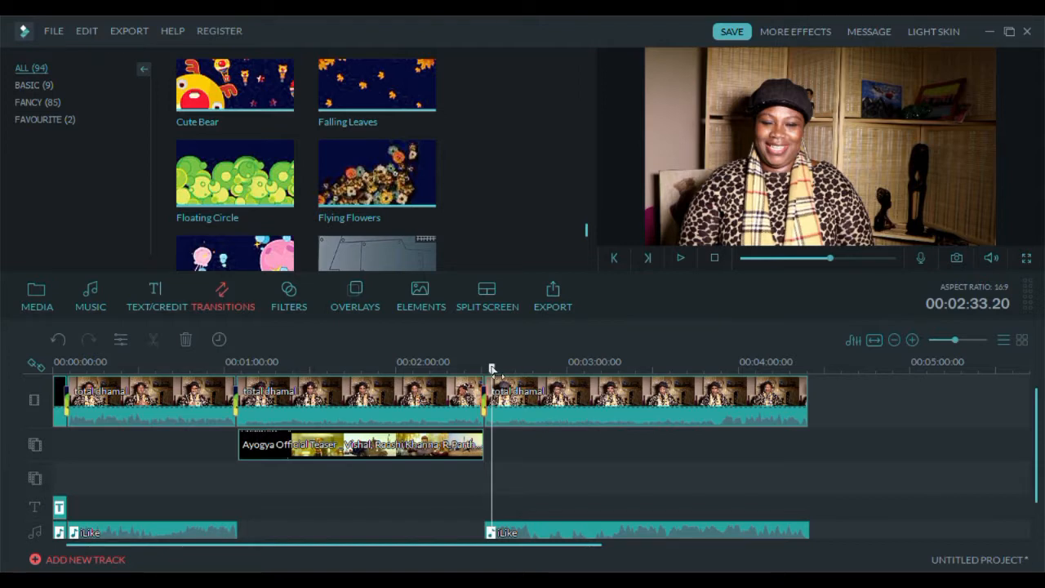
pyautogui.click(649, 377)
pyautogui.moveTo(650, 378); pyautogui.dragTo(815, 378)
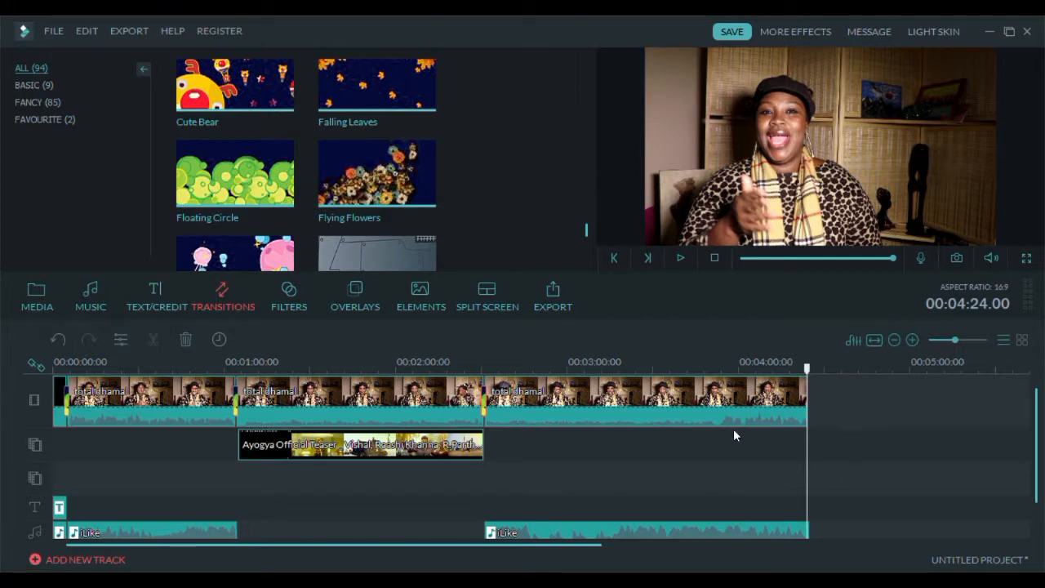
# - Append a Black sample colour clip to the end of the footage on the video track
pyautogui.click(40, 294)
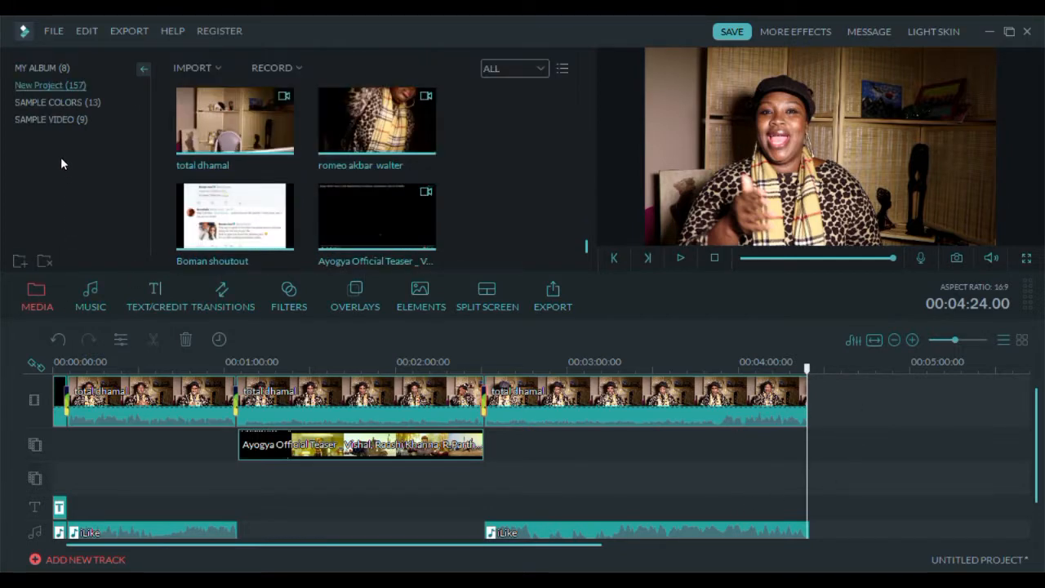
pyautogui.click(51, 104)
pyautogui.moveTo(233, 123); pyautogui.dragTo(819, 403)
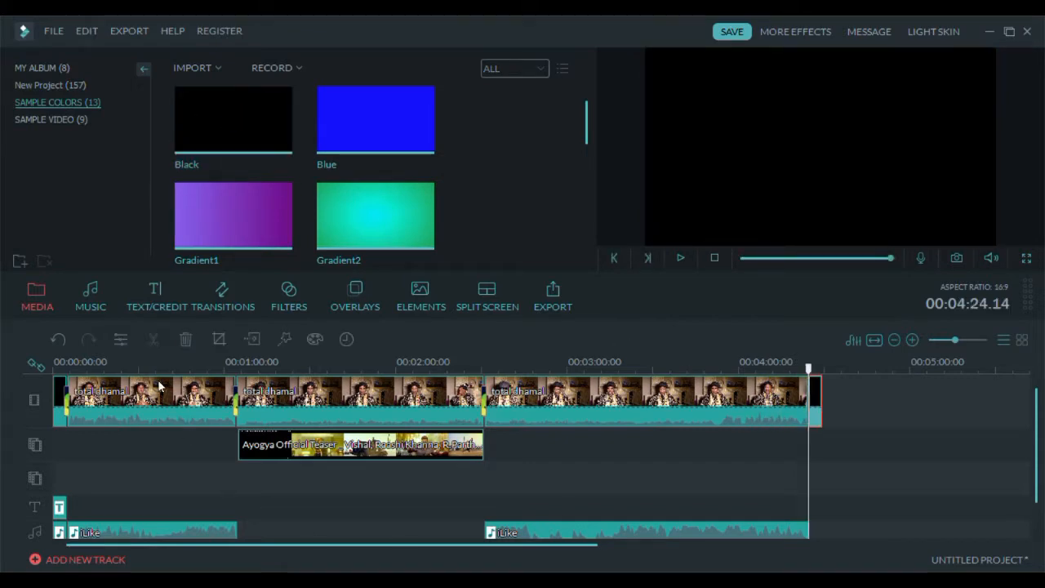
# - Add a title clip at the end of the timeline and change its text to "thank you!"
pyautogui.click(153, 305)
pyautogui.moveTo(204, 217); pyautogui.dragTo(782, 452)
pyautogui.moveTo(808, 444); pyautogui.dragTo(808, 444)
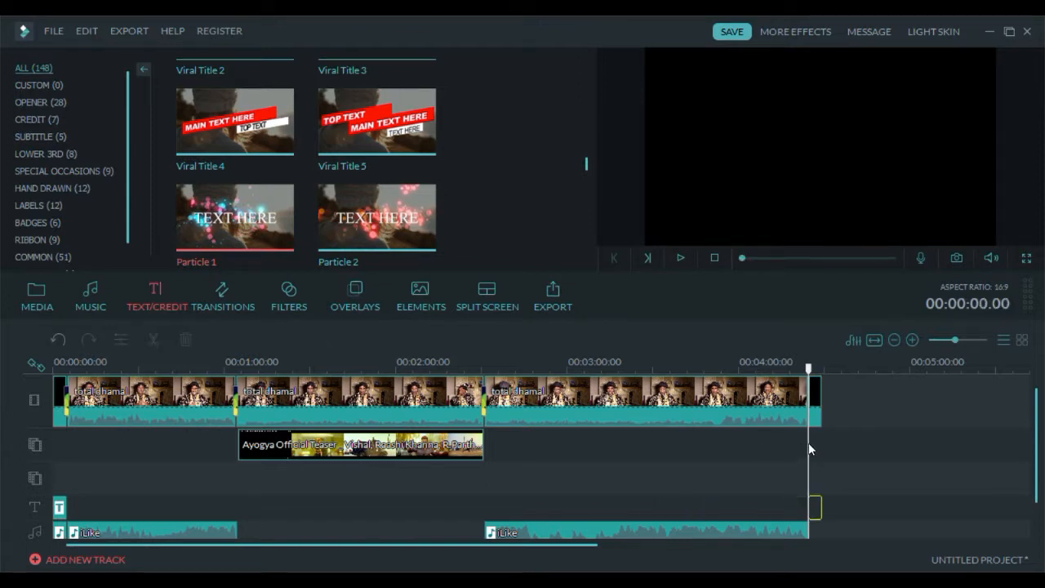
pyautogui.doubleClick(815, 504)
pyautogui.moveTo(746, 155); pyautogui.dragTo(903, 169)
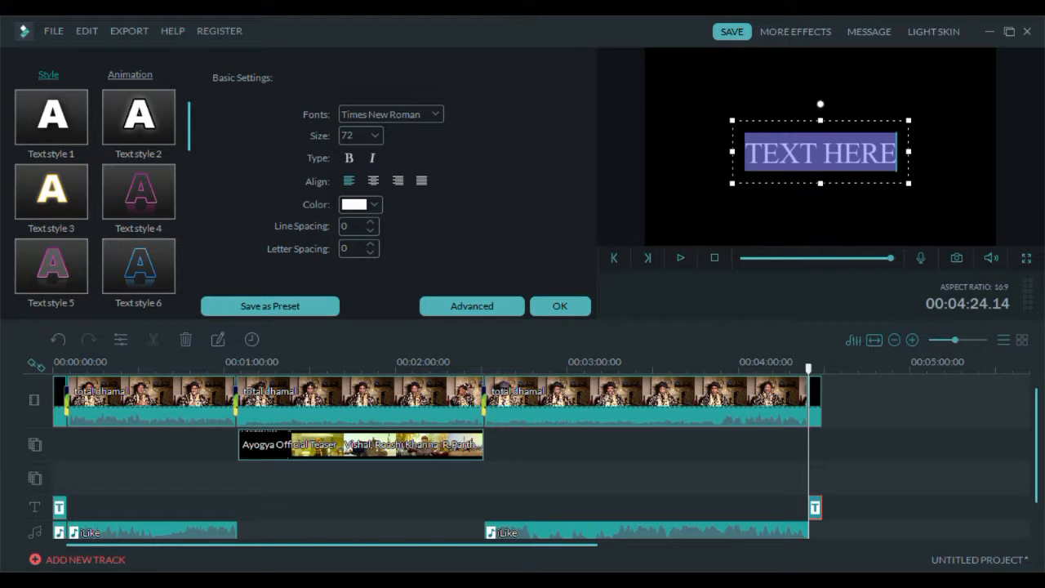
pyautogui.write('thank you')
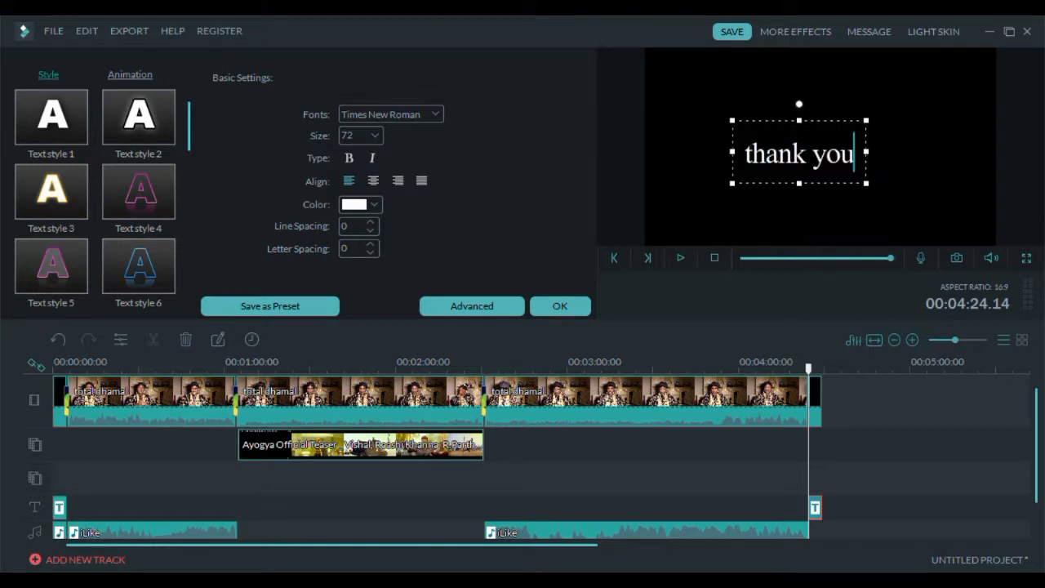
pyautogui.write('!')
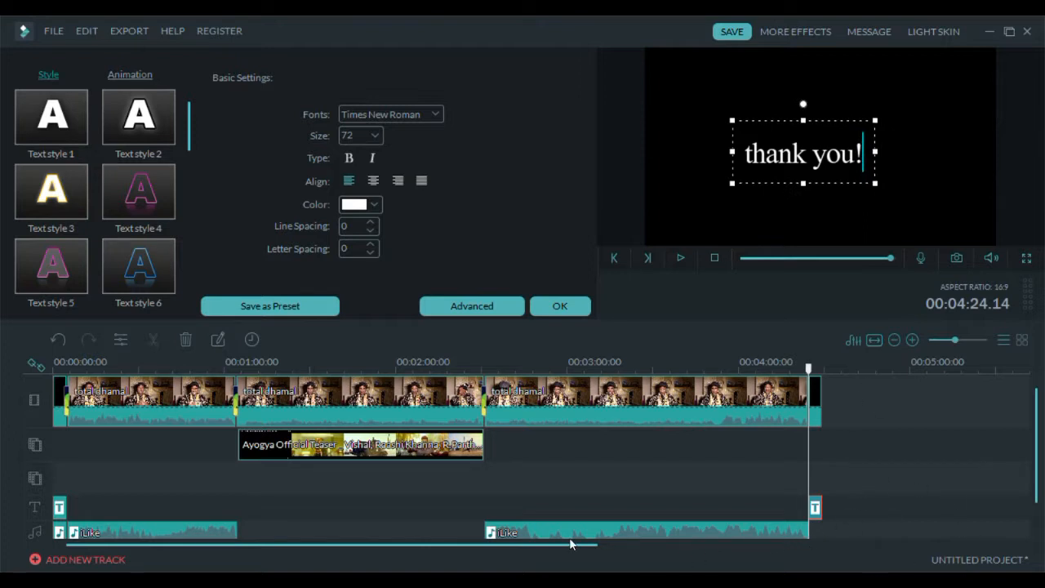
pyautogui.doubleClick(797, 530)
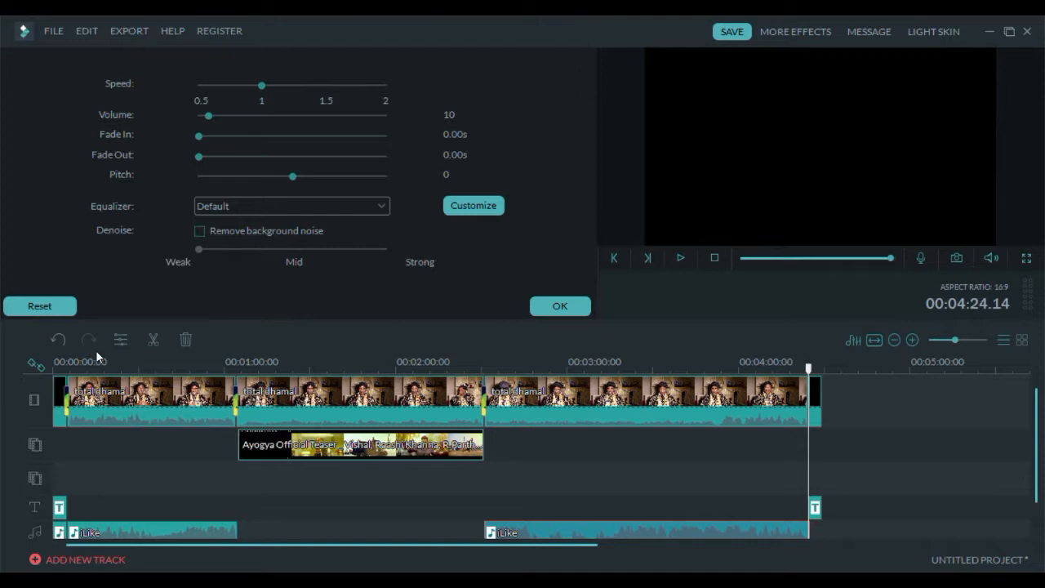
pyautogui.click(556, 304)
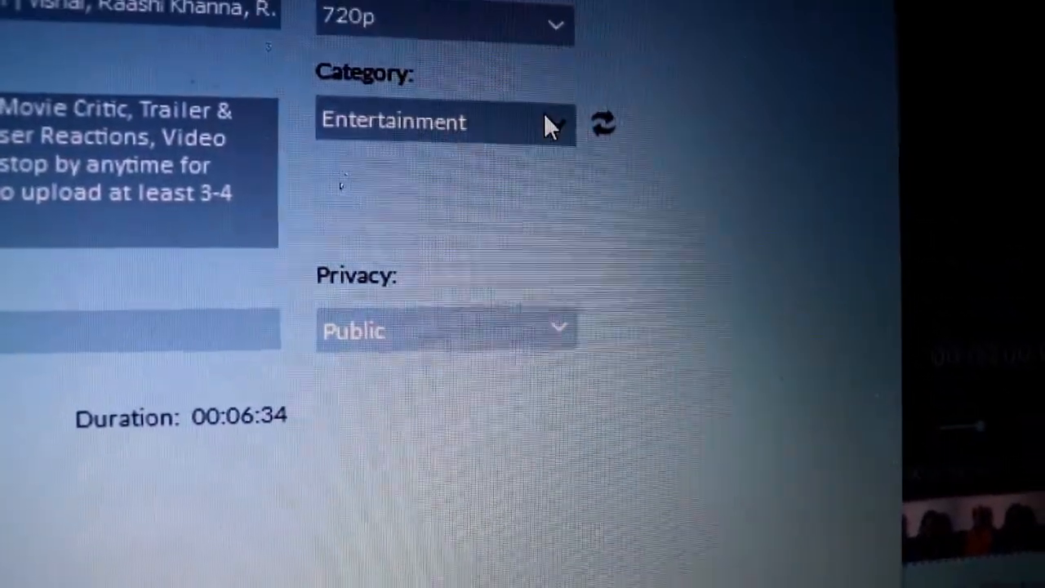
# - In the YouTube export settings, set the category to Entertainment and clear the video title
pyautogui.click(544, 118)
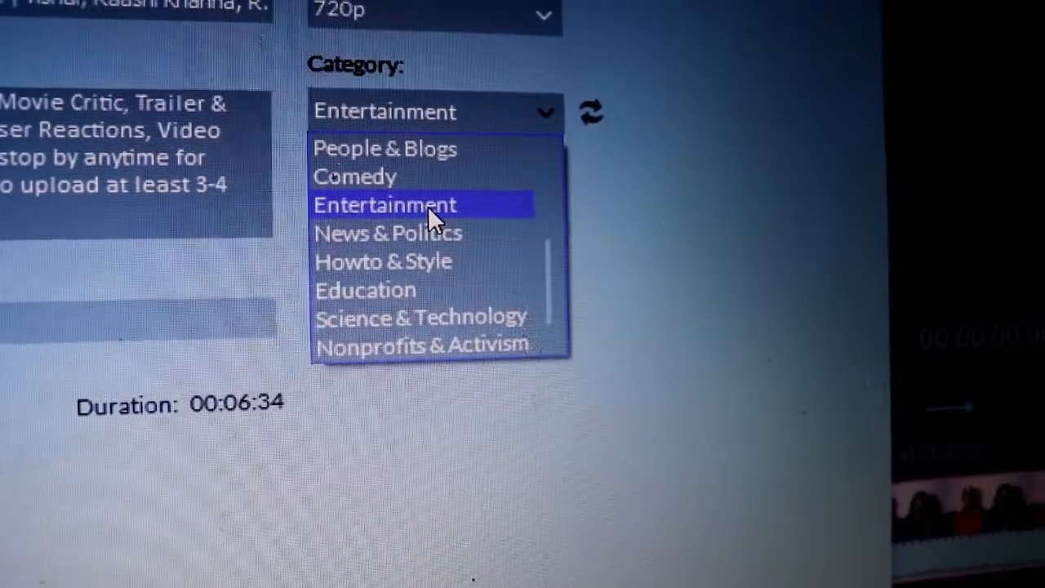
pyautogui.click(429, 206)
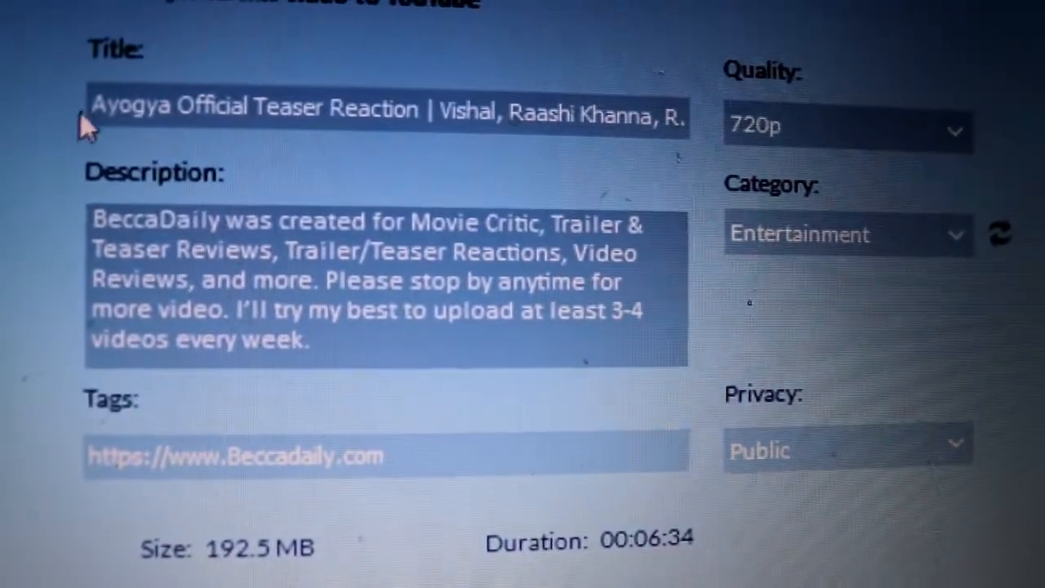
pyautogui.moveTo(80, 108); pyautogui.dragTo(698, 122)
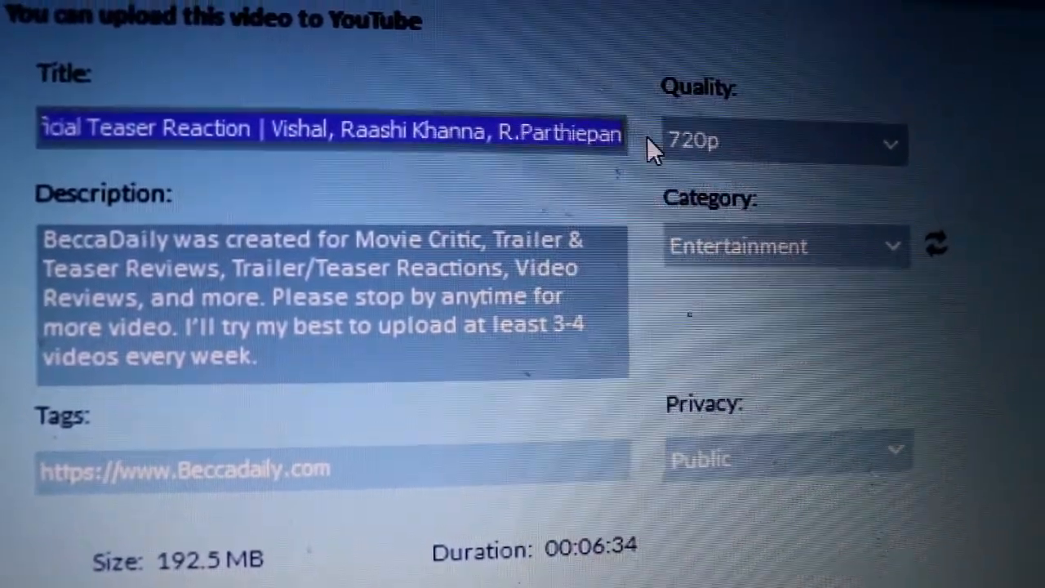
pyautogui.press('BackSpace')
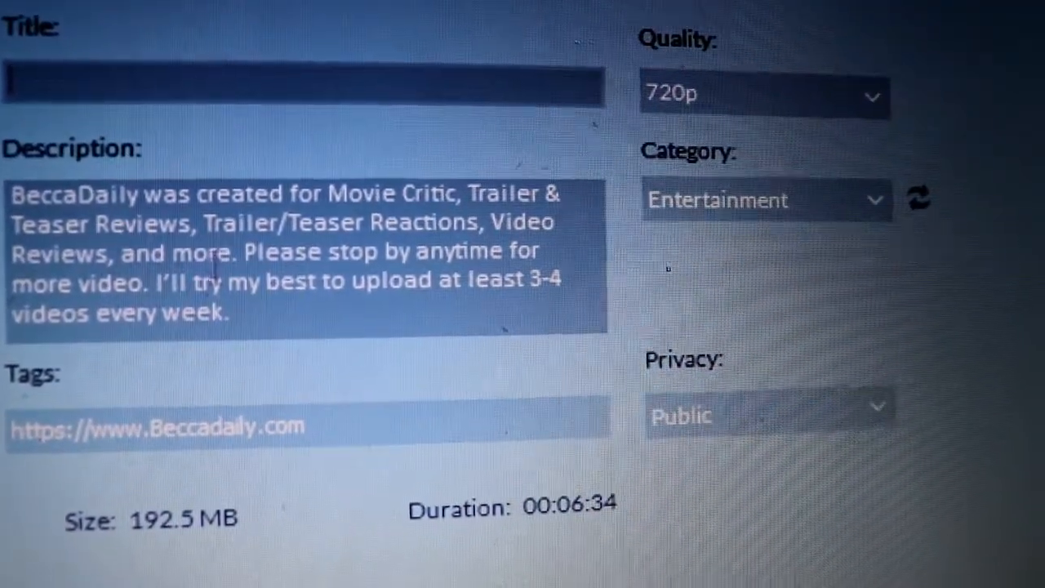
# - Add three new lines at the end of the description
pyautogui.click(270, 331)
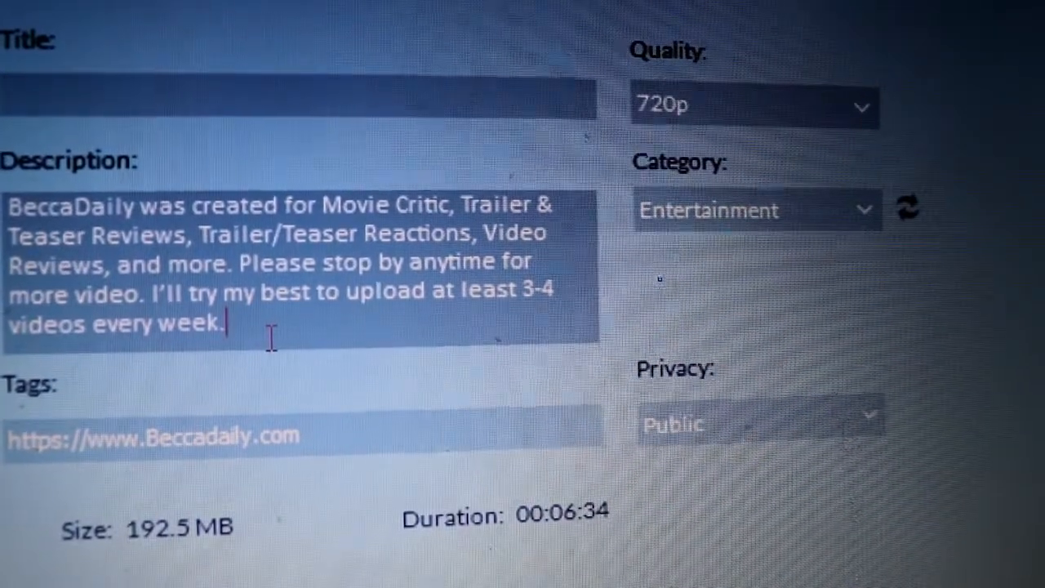
pyautogui.press('Return')
pyautogui.press('Return')
pyautogui.press('Return')
pyautogui.press('Return')
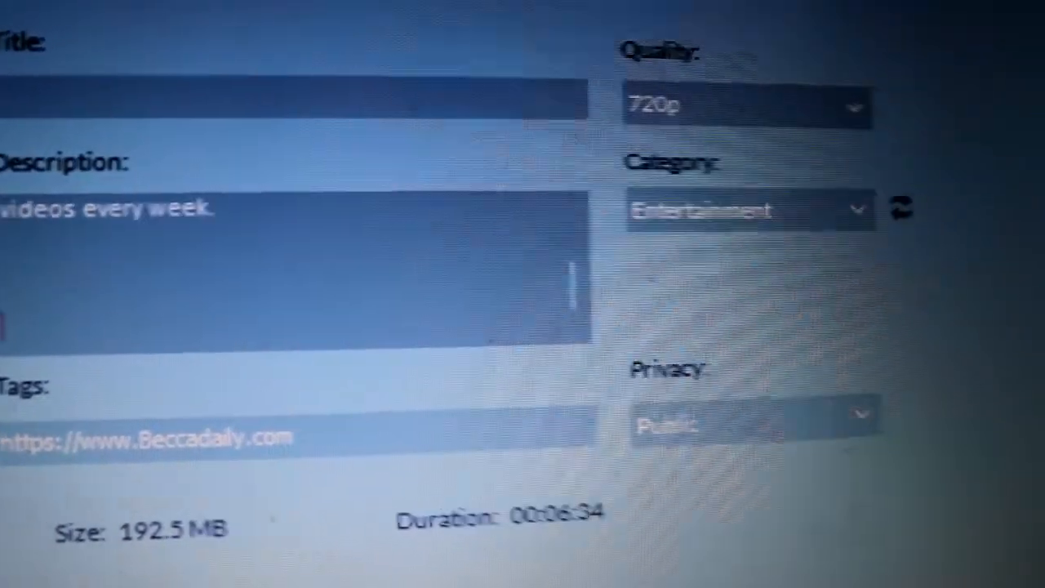